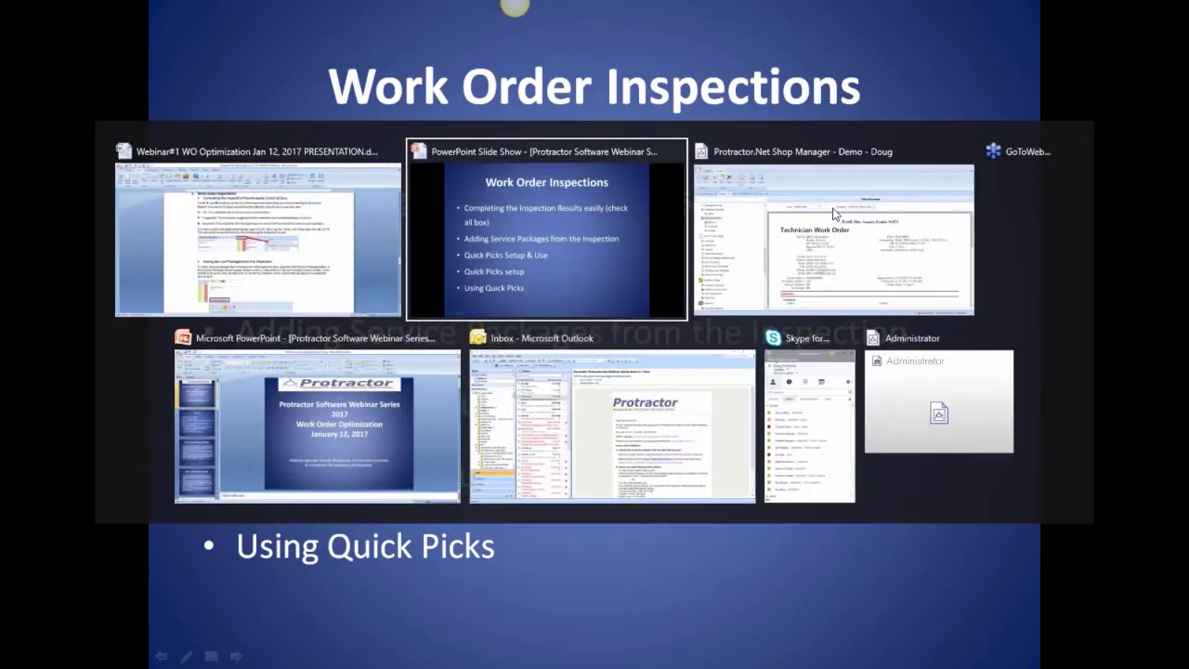
Step: Switch to Protractor.Net Shop Manager and replace the open work order with the in-progress one for the 2002 Toyota Tundra Limited
{"action": "key", "text": "alt+Tab"}
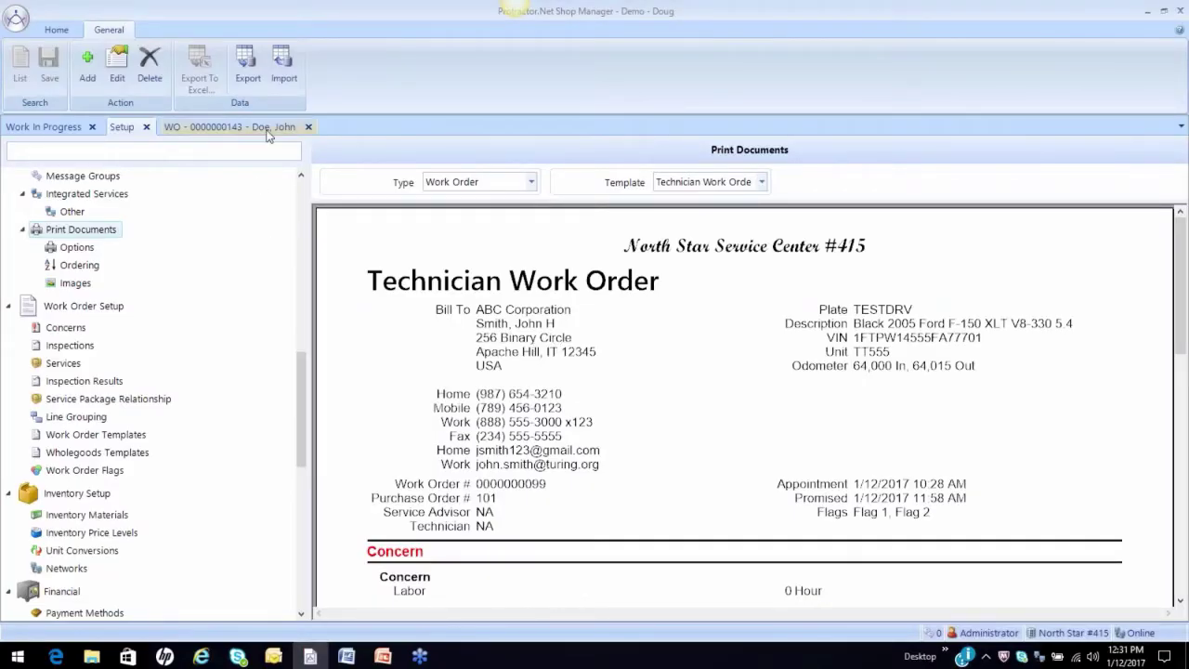
{"action": "left_click", "coordinate": [269, 128]}
{"action": "left_click", "coordinate": [310, 128]}
{"action": "left_click", "coordinate": [38, 128]}
{"action": "left_click", "coordinate": [209, 351]}
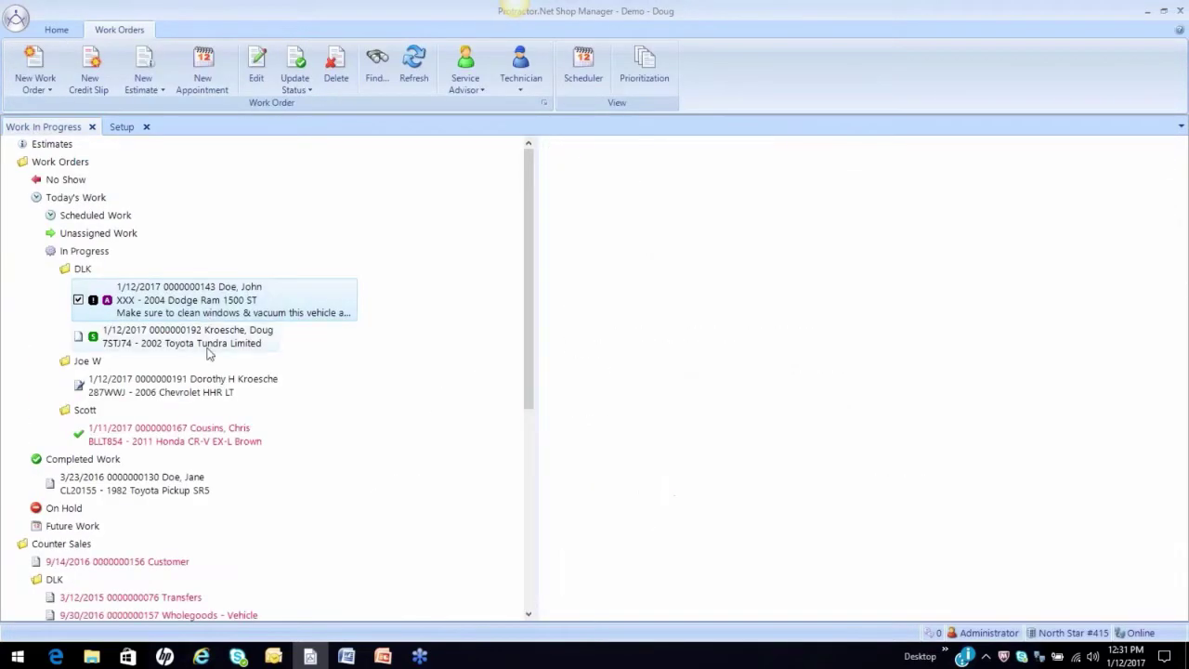
{"action": "double_click", "coordinate": [213, 345]}
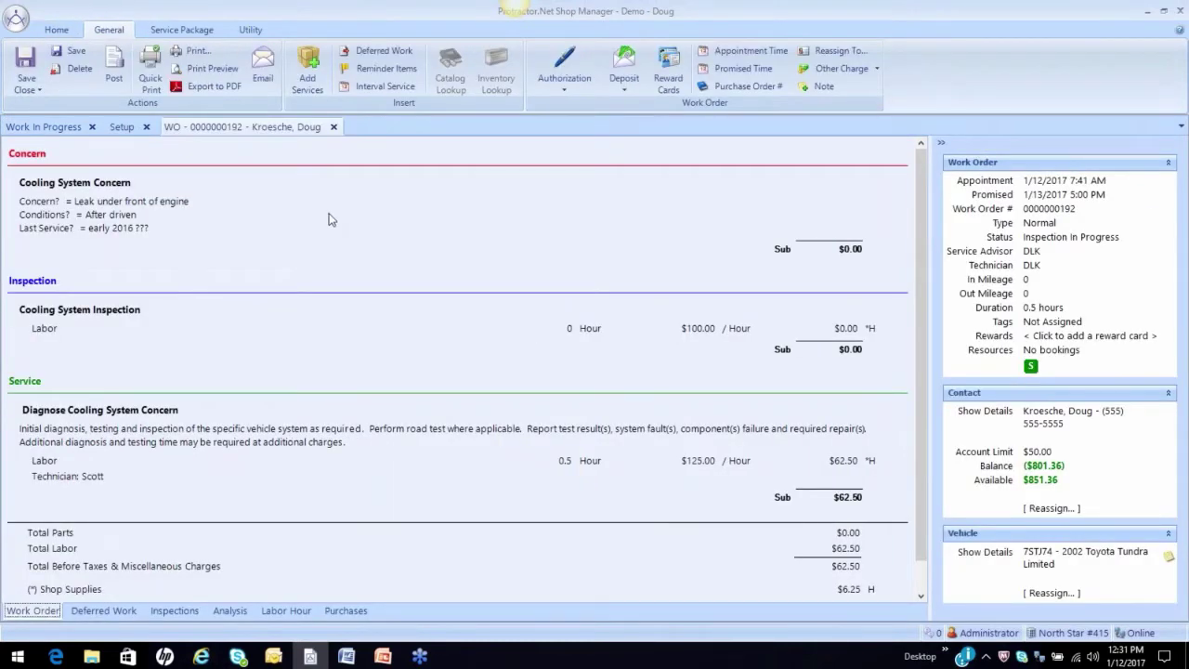
Step: Review the Tundra work order's cooling system concern, inspection and diagnosis packages, including the inspection checklist
{"action": "left_click", "coordinate": [119, 187]}
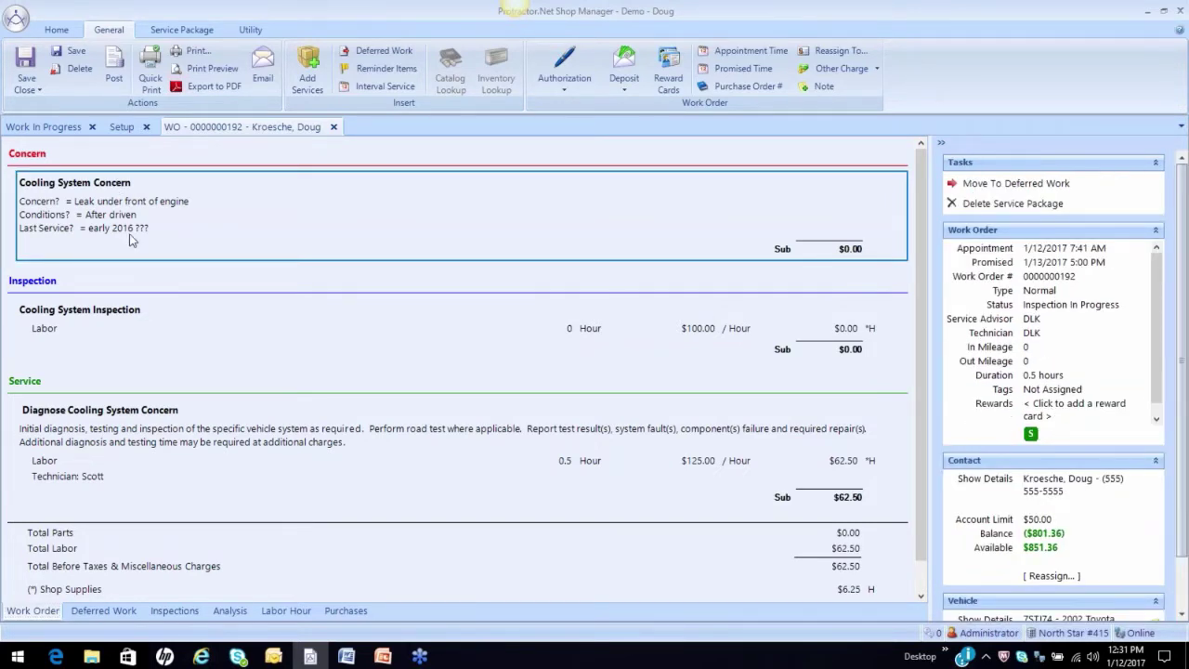
{"action": "left_click", "coordinate": [115, 312]}
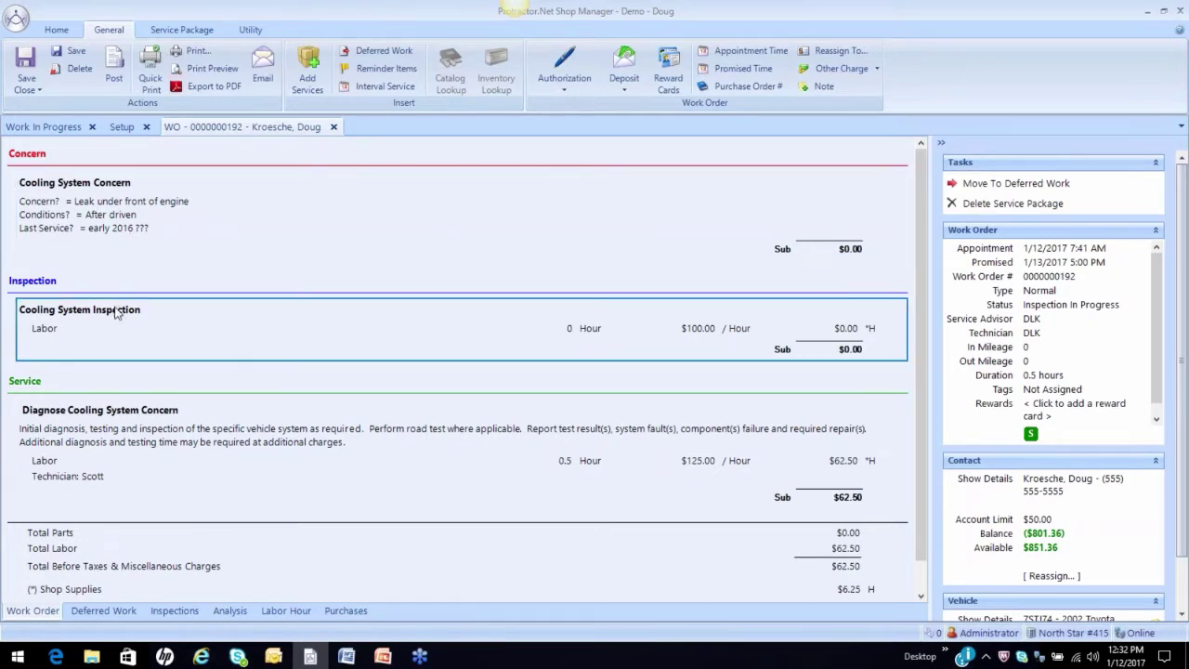
{"action": "left_click", "coordinate": [116, 425]}
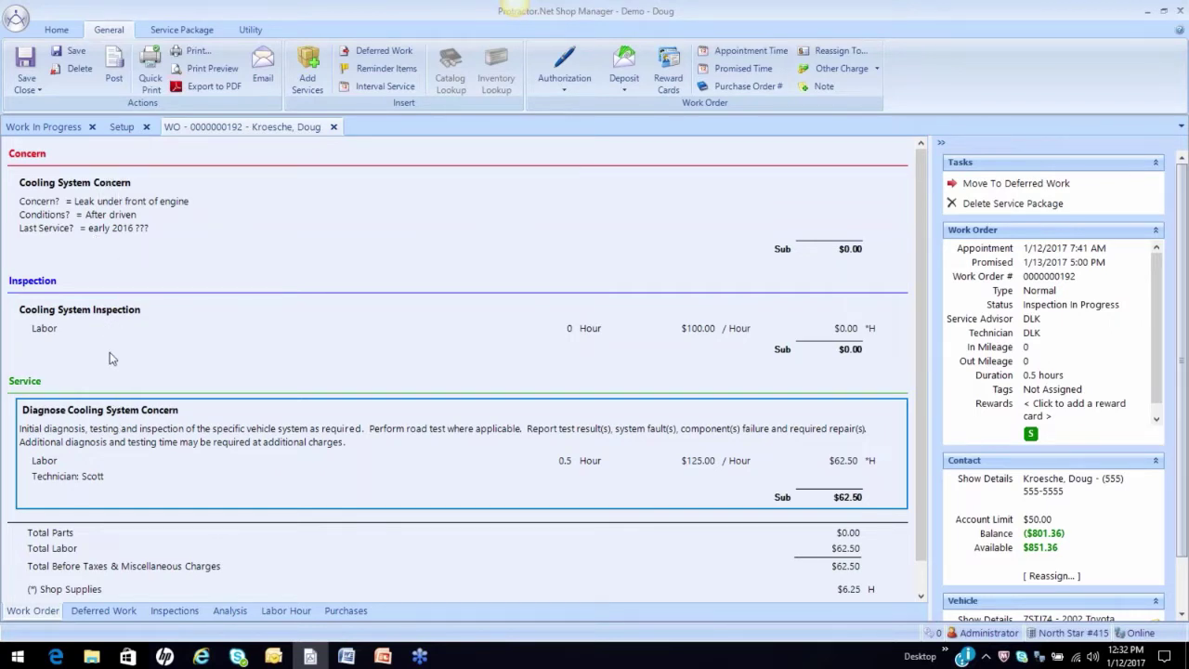
{"action": "left_click", "coordinate": [104, 304]}
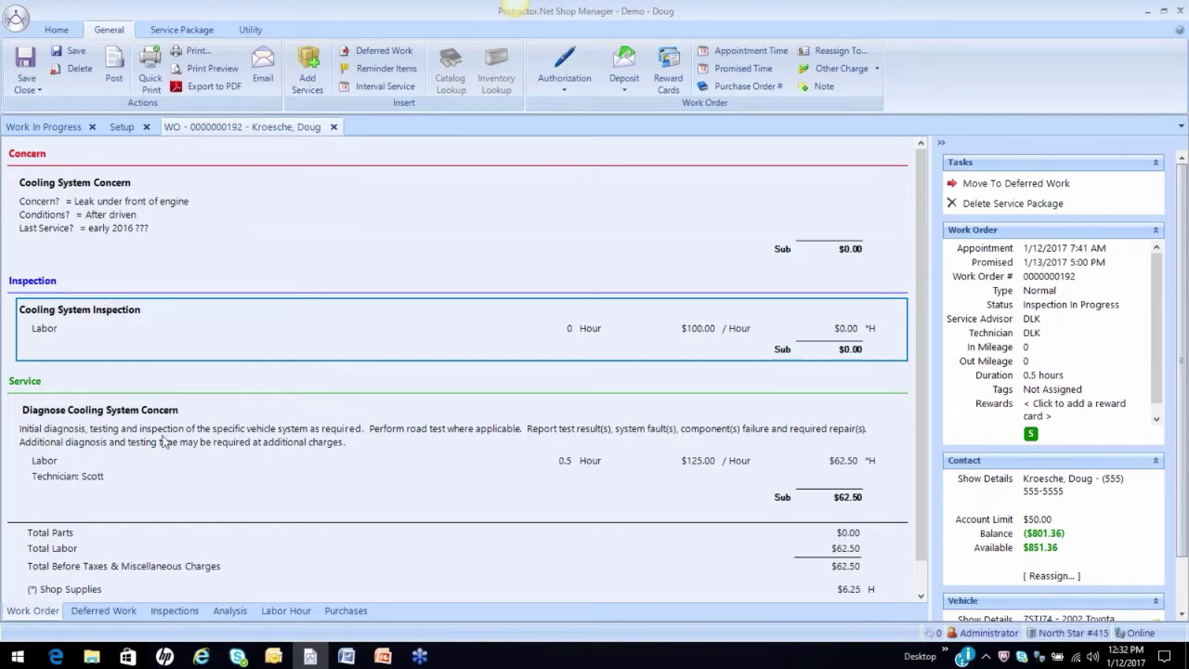
{"action": "left_click", "coordinate": [175, 612]}
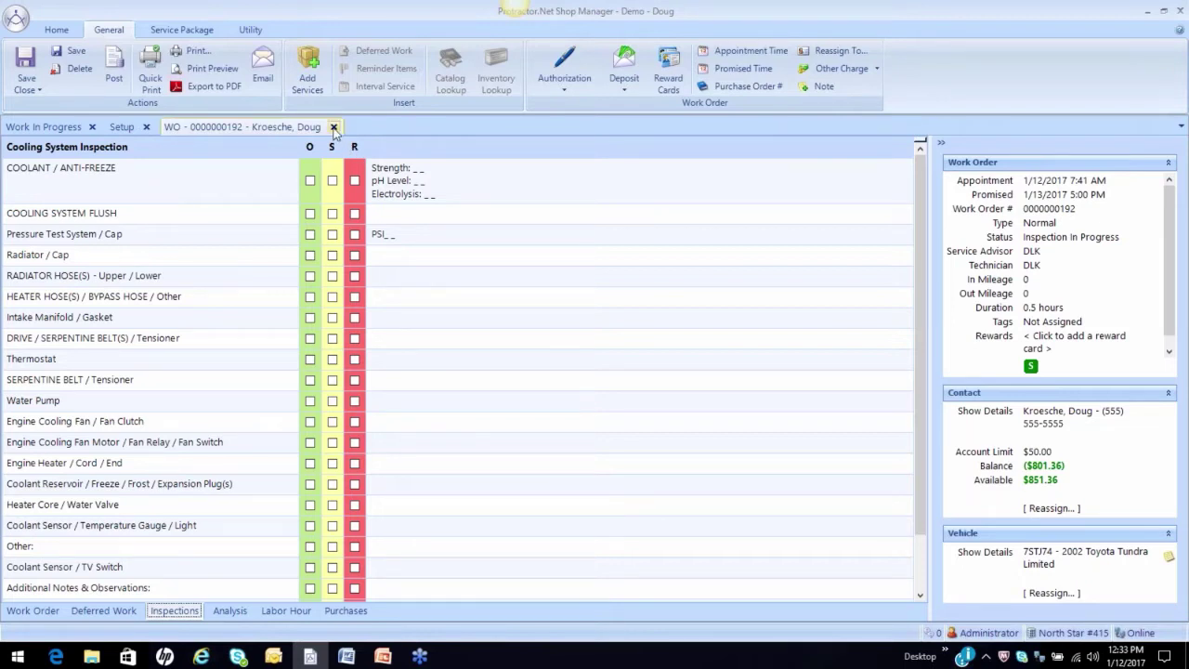
Step: Close the Tundra work order and open the inspection checklist of the 2004 Dodge Ram 1500 ST work order
{"action": "left_click", "coordinate": [334, 127]}
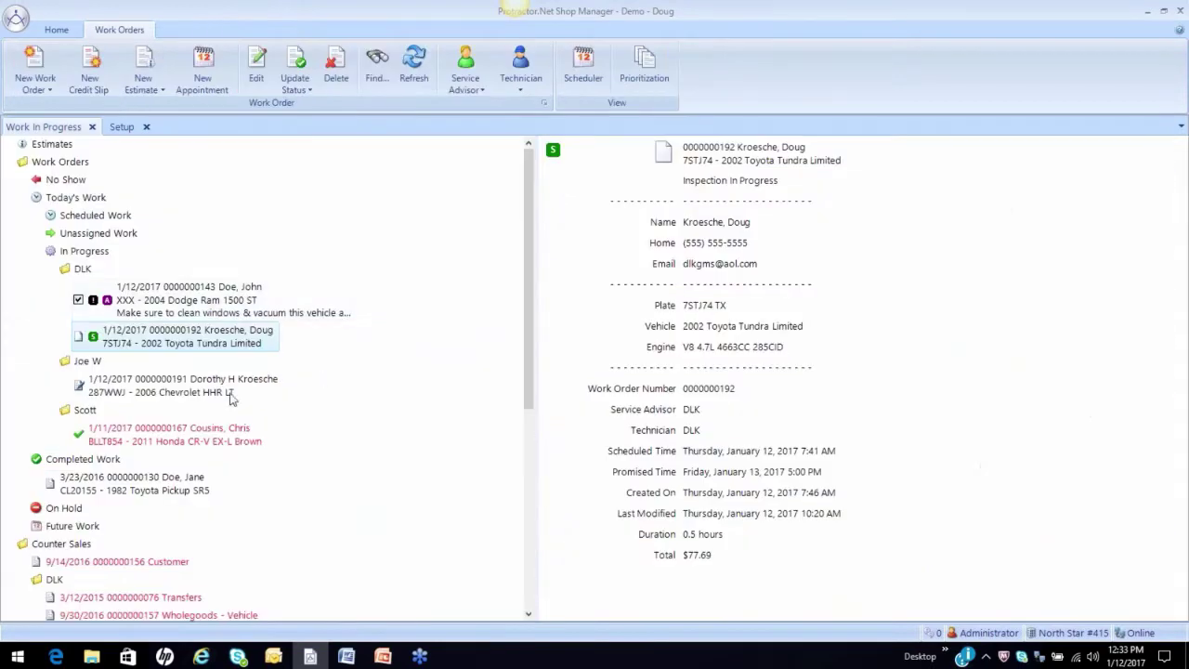
{"action": "left_click", "coordinate": [228, 307]}
{"action": "double_click", "coordinate": [246, 286]}
{"action": "left_click", "coordinate": [186, 611]}
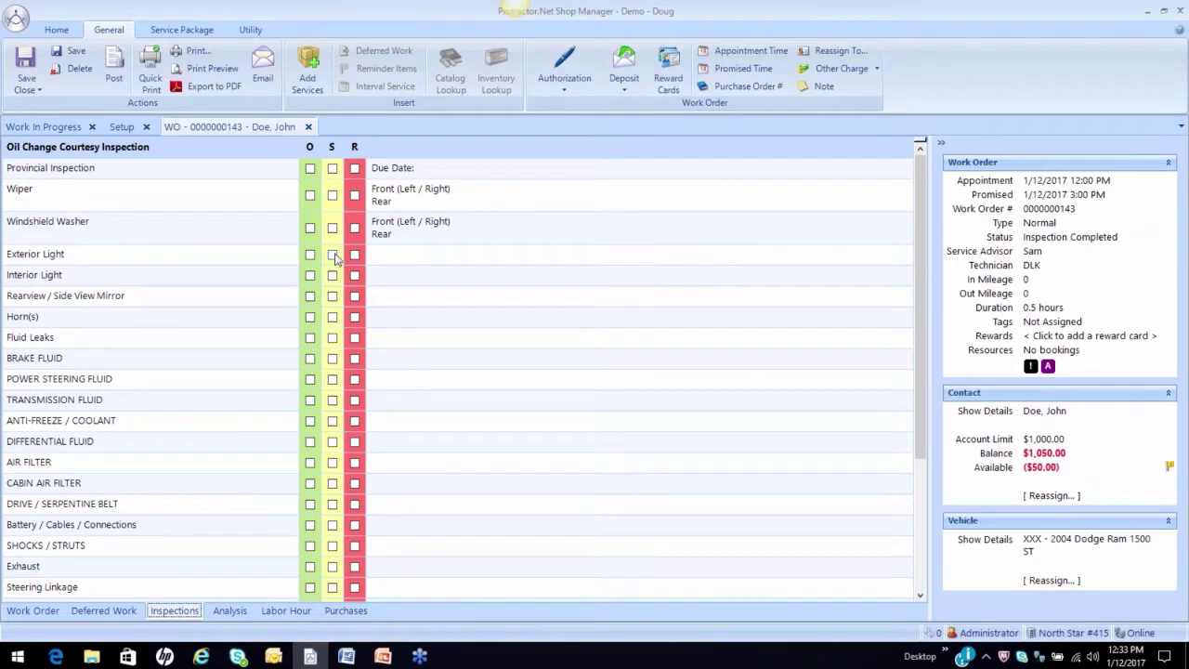
Step: Mark Exterior Light as S with reason 3 - To comply with maintenance recommended by the OEM, and note "RF Headlight out"
{"action": "left_click", "coordinate": [334, 258]}
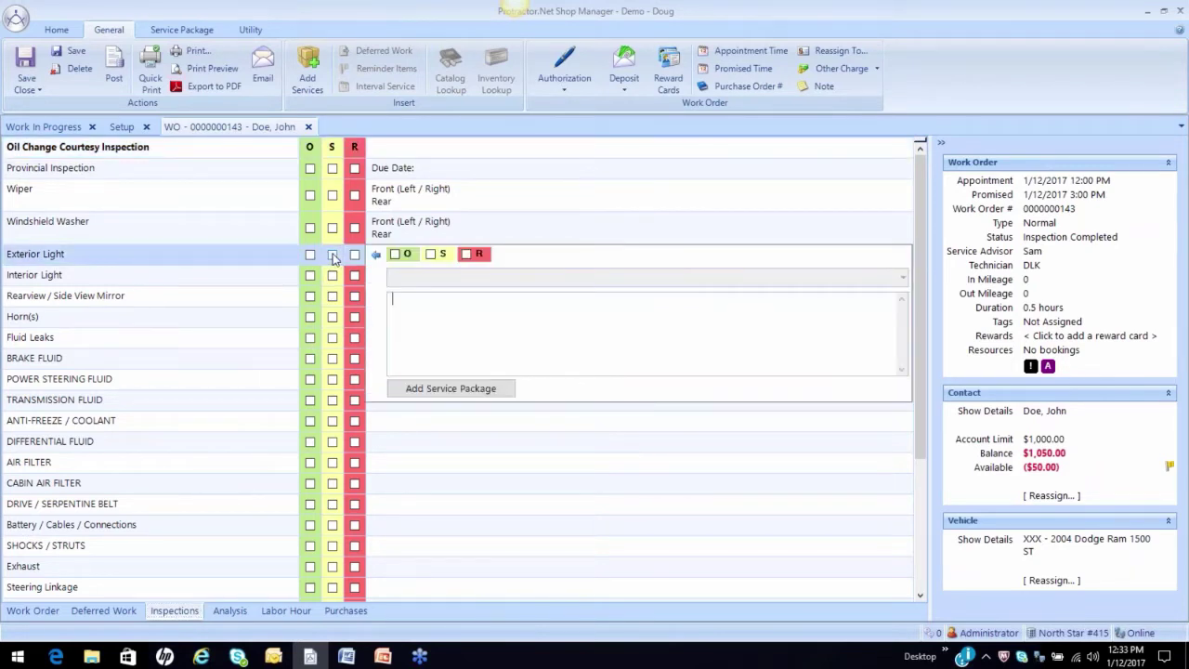
{"action": "left_click", "coordinate": [431, 255]}
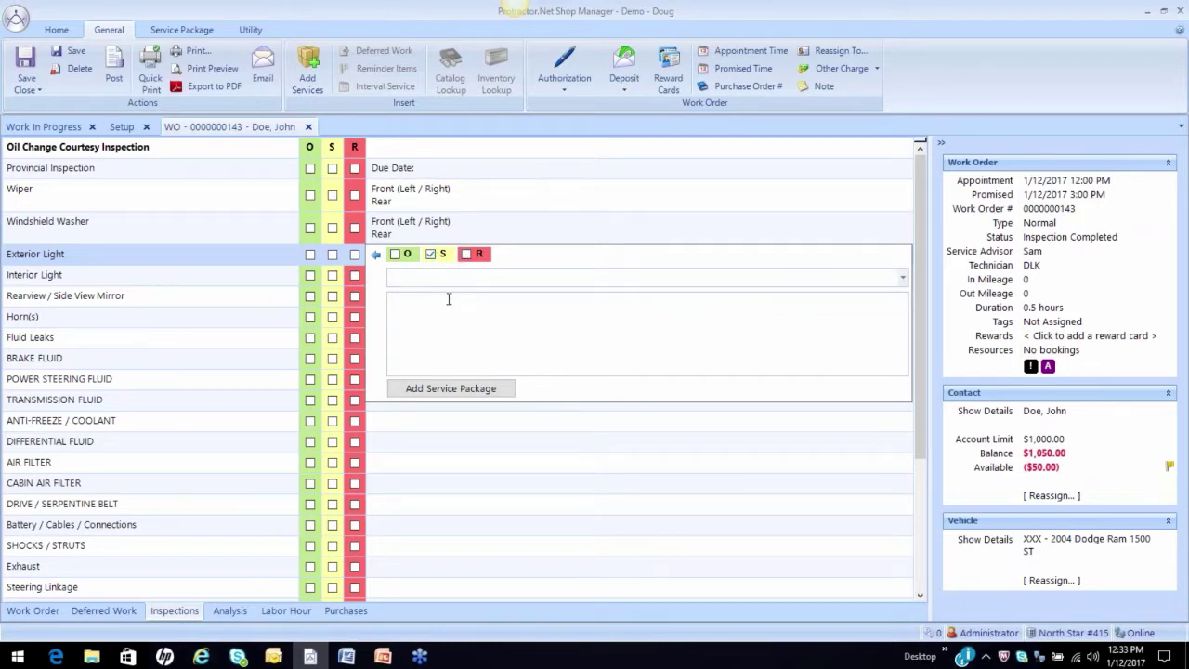
{"action": "left_click", "coordinate": [902, 278]}
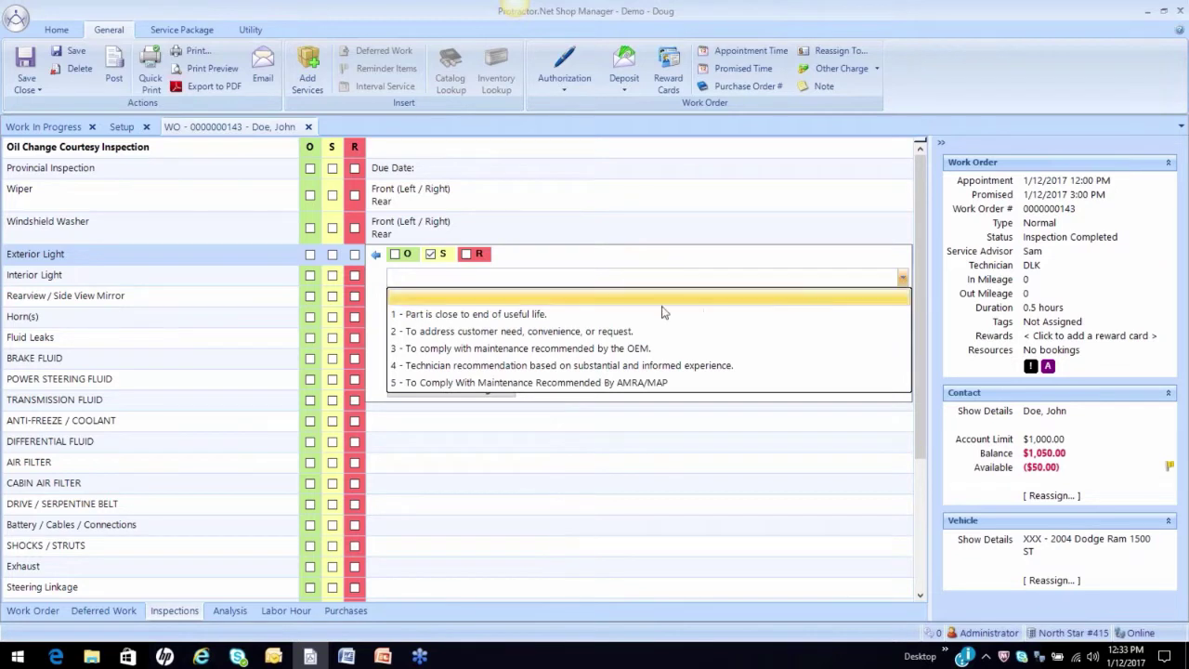
{"action": "left_click", "coordinate": [563, 349]}
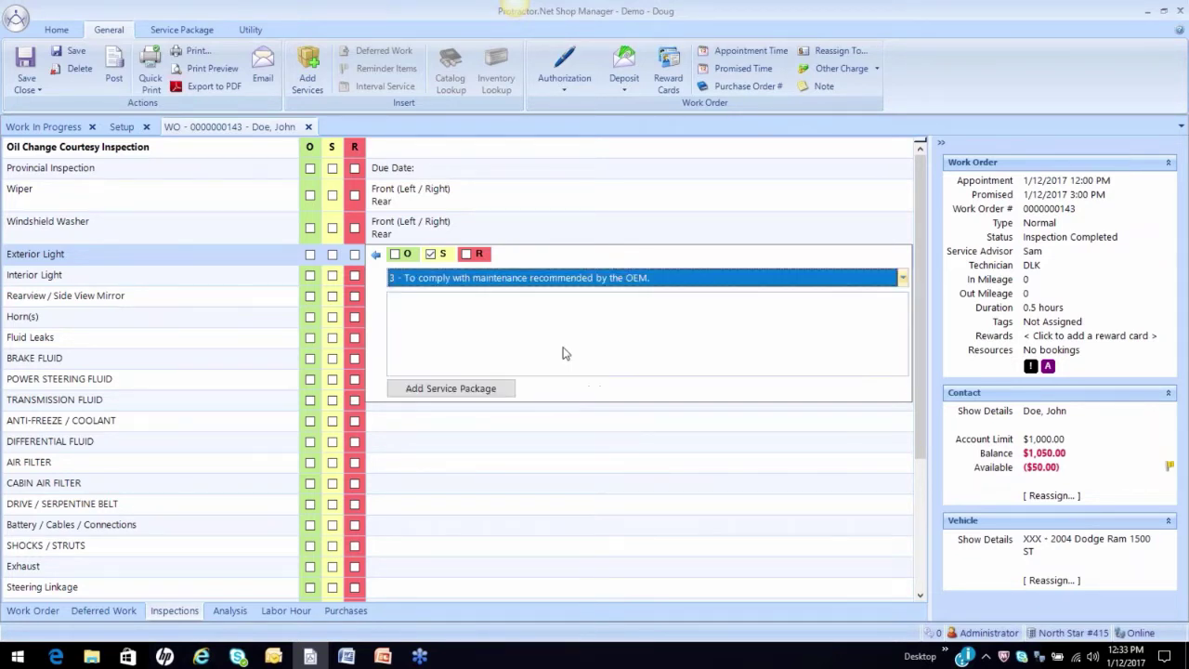
{"action": "left_click", "coordinate": [445, 316]}
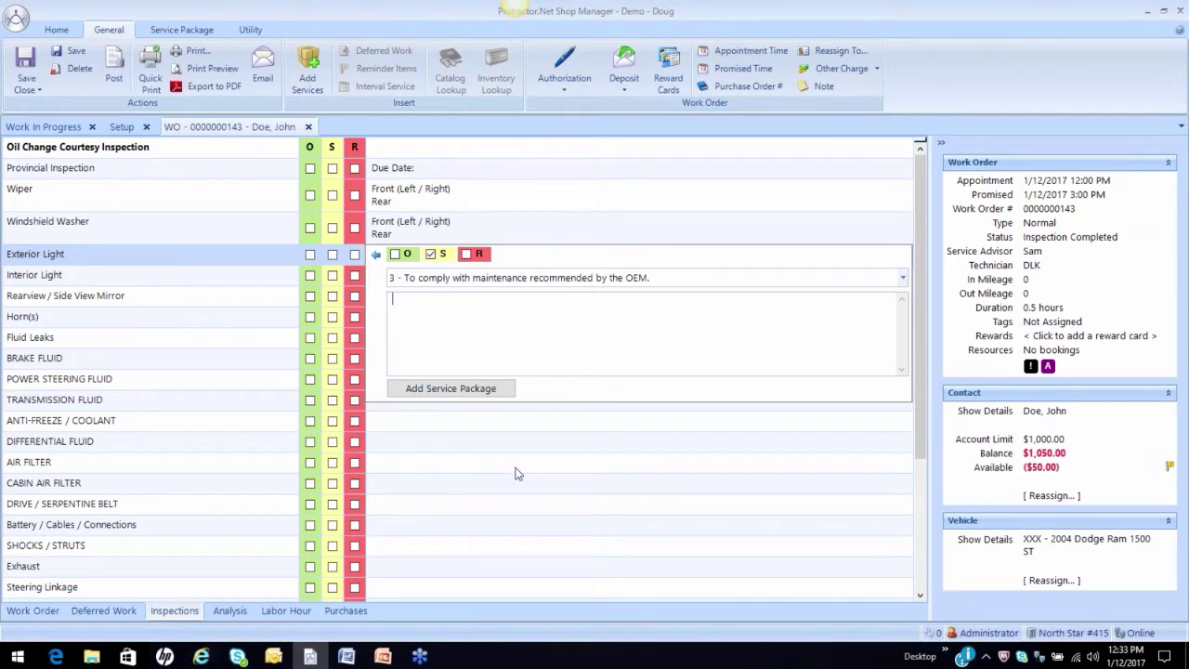
{"action": "type", "text": "RF Headlight out"}
{"action": "key", "text": "Tab"}
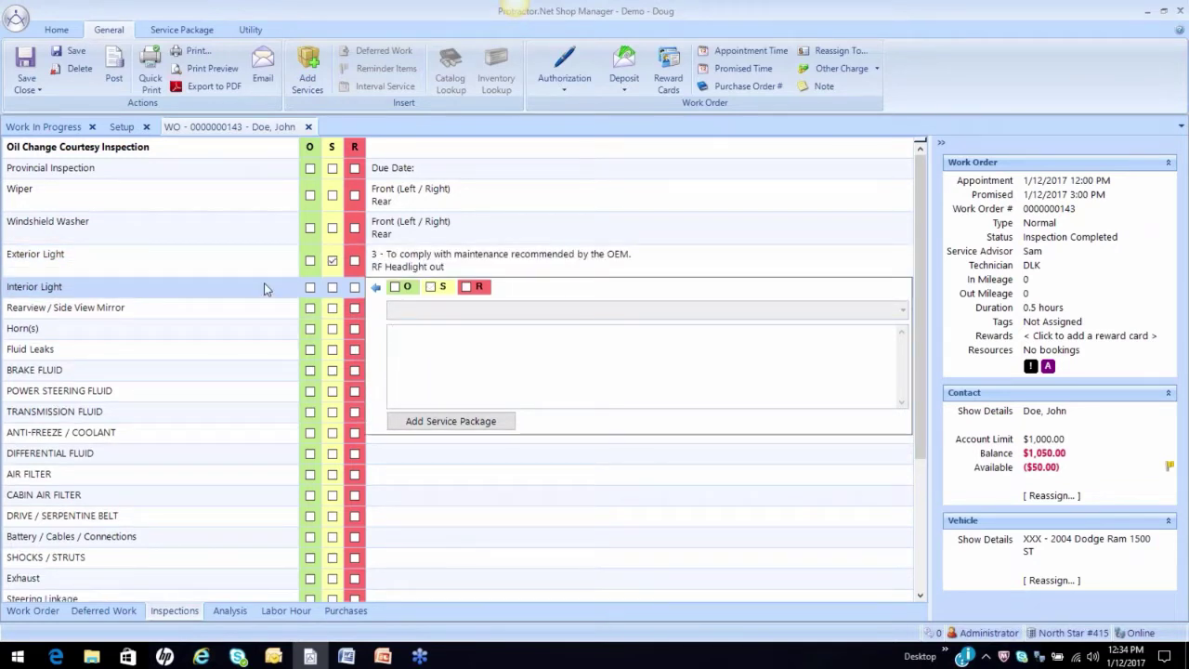
{"action": "key", "text": "Tab"}
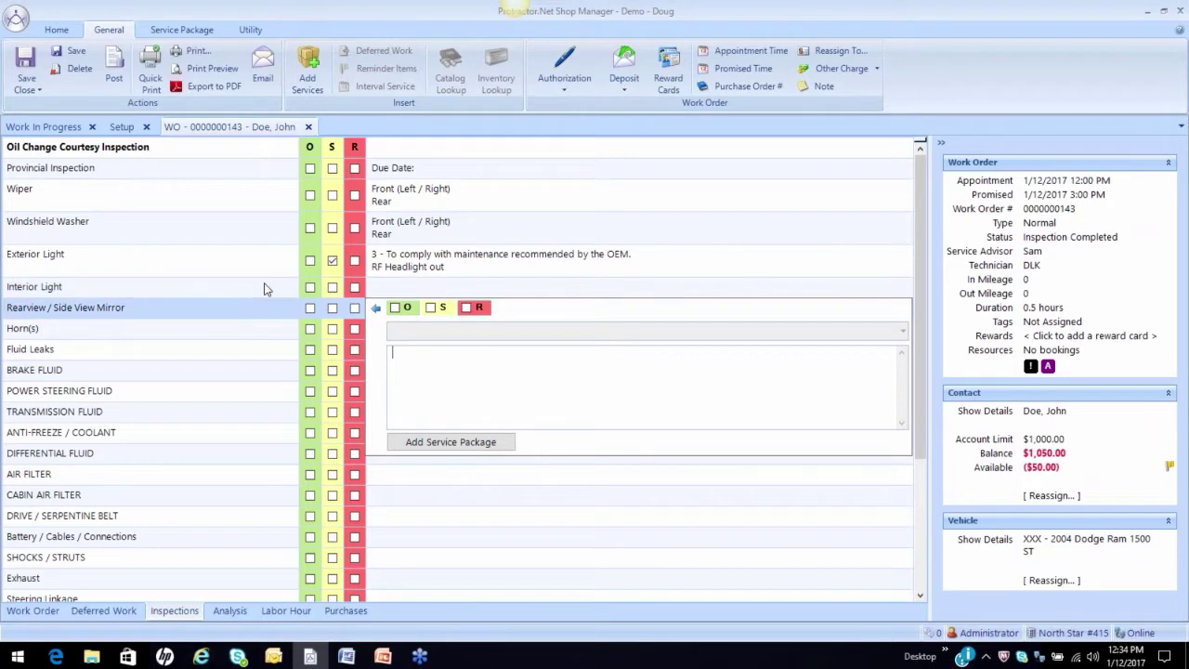
Step: Mark the AIR FILTER line as S with reason 1 - Part is close to end of useful life
{"action": "left_click", "coordinate": [253, 473]}
{"action": "left_click", "coordinate": [327, 476]}
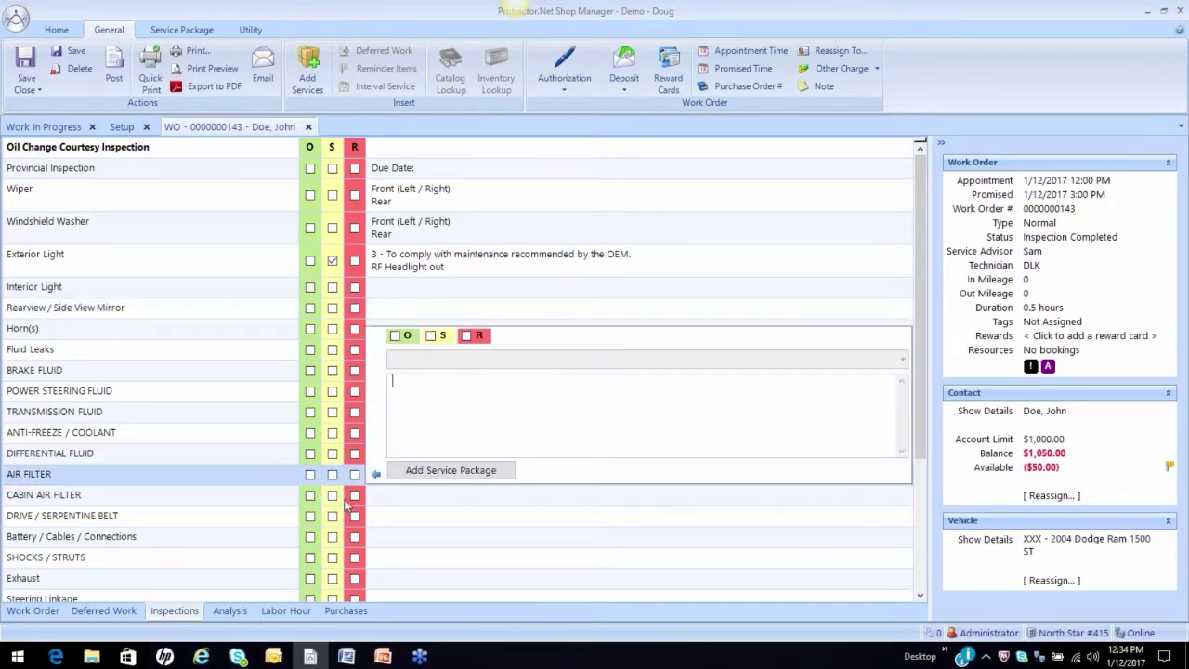
{"action": "left_click", "coordinate": [430, 335]}
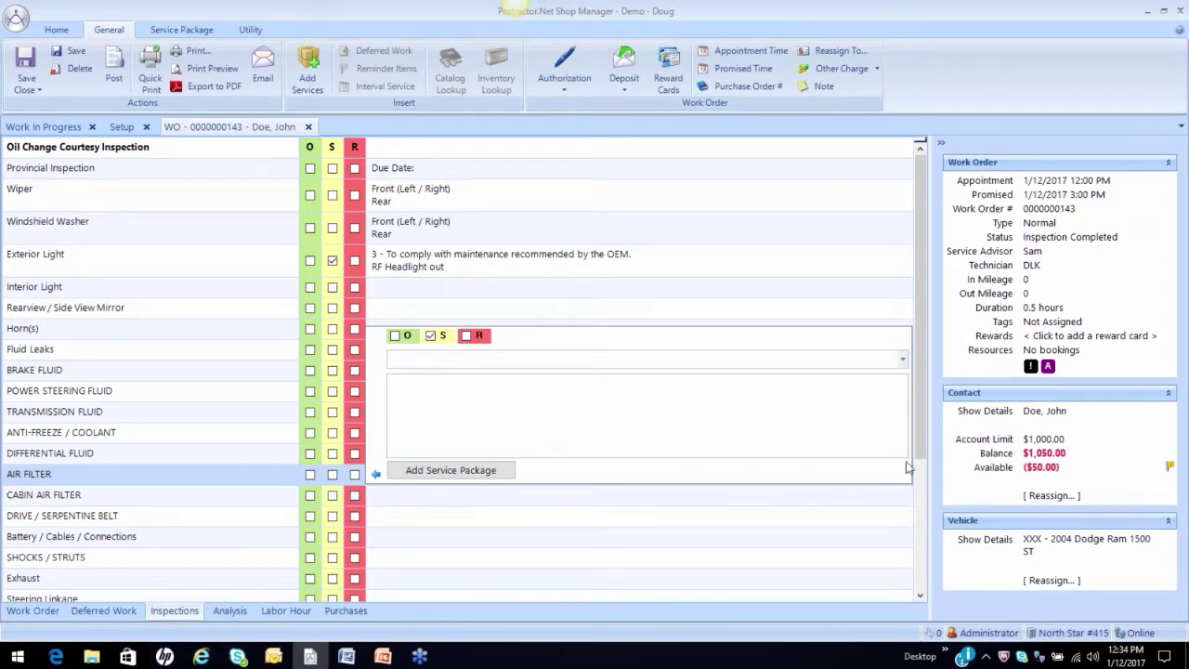
{"action": "left_click", "coordinate": [902, 359]}
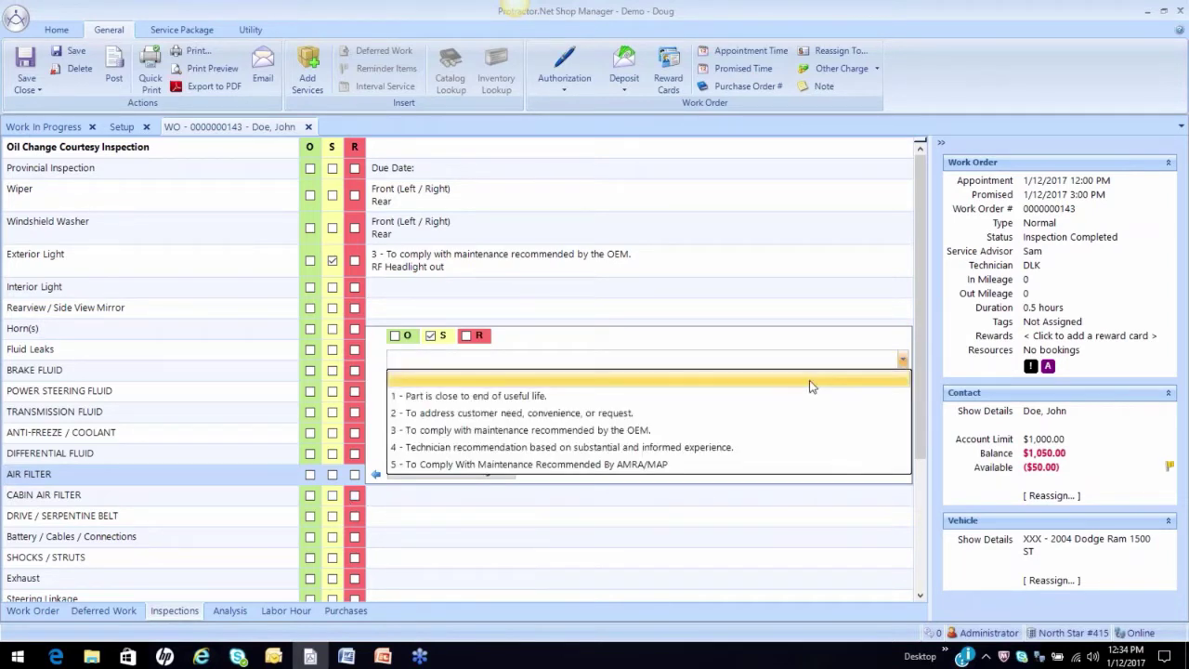
{"action": "left_click", "coordinate": [745, 396]}
{"action": "left_click", "coordinate": [577, 417]}
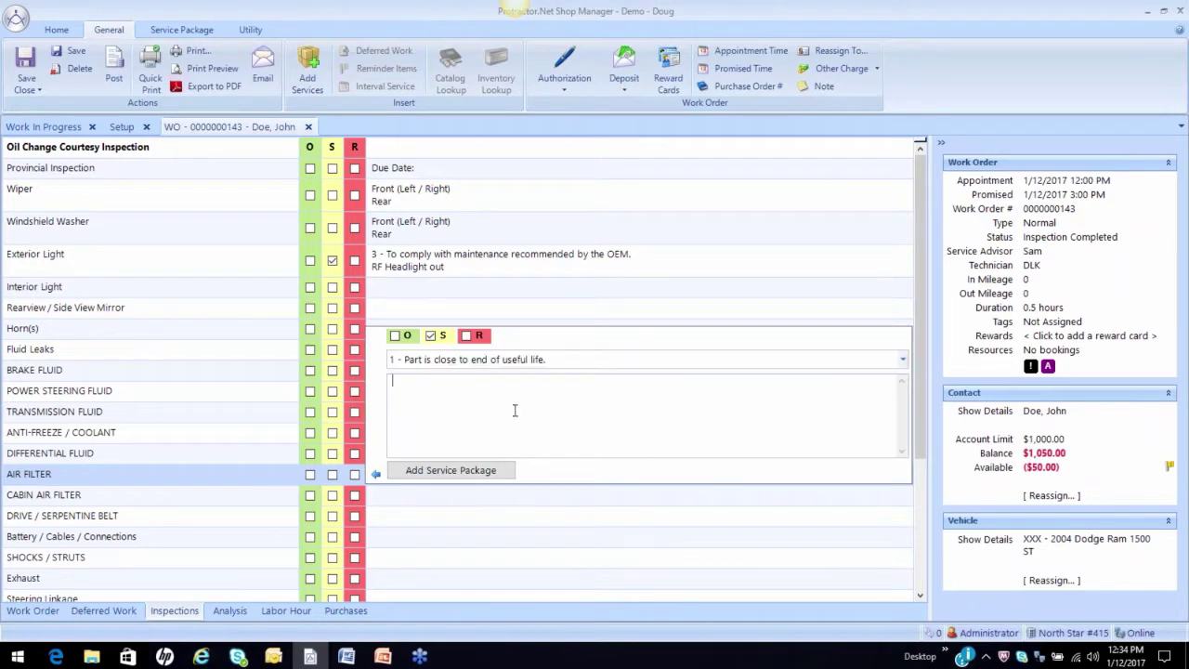
{"action": "left_click", "coordinate": [741, 497]}
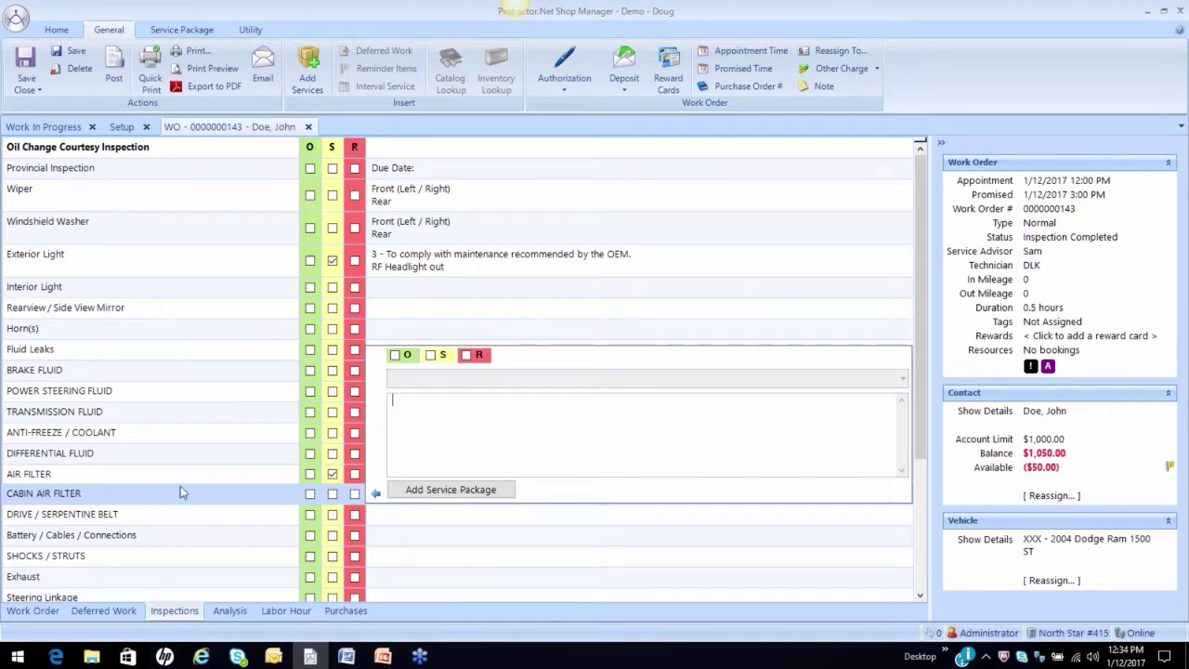
Step: Set all remaining Oil Change Courtesy Inspection lines to OK without overwriting the existing results
{"action": "scroll", "coordinate": [180, 493], "scroll_direction": "down", "scroll_amount": 3}
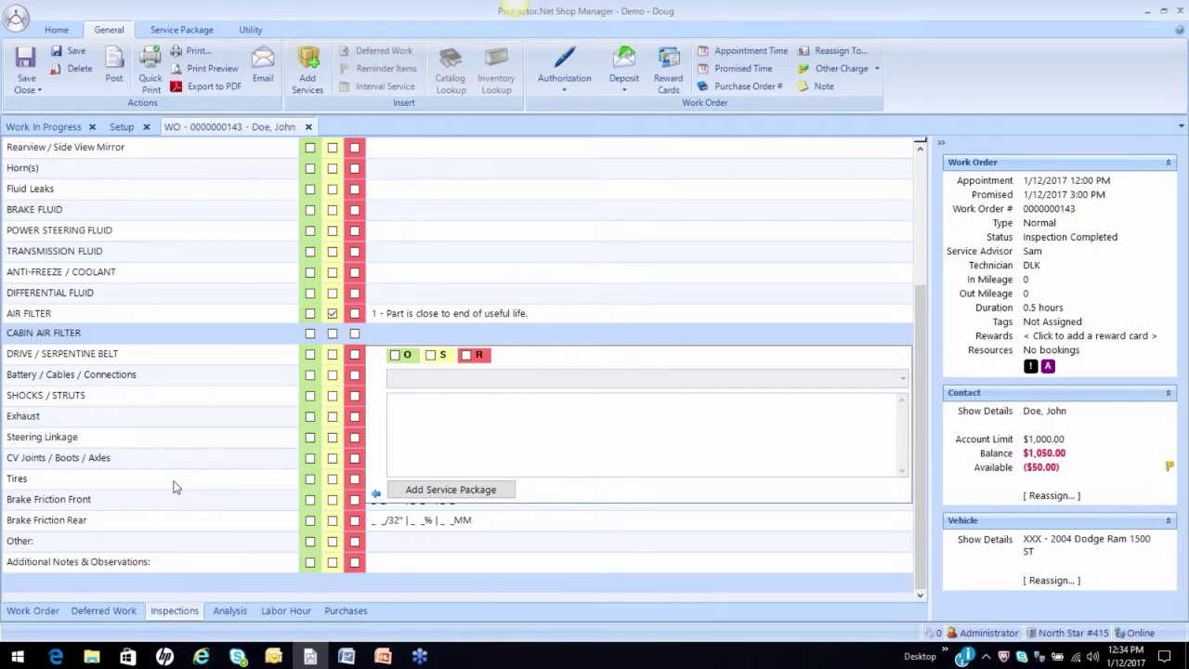
{"action": "scroll", "coordinate": [156, 373], "scroll_direction": "up", "scroll_amount": 3}
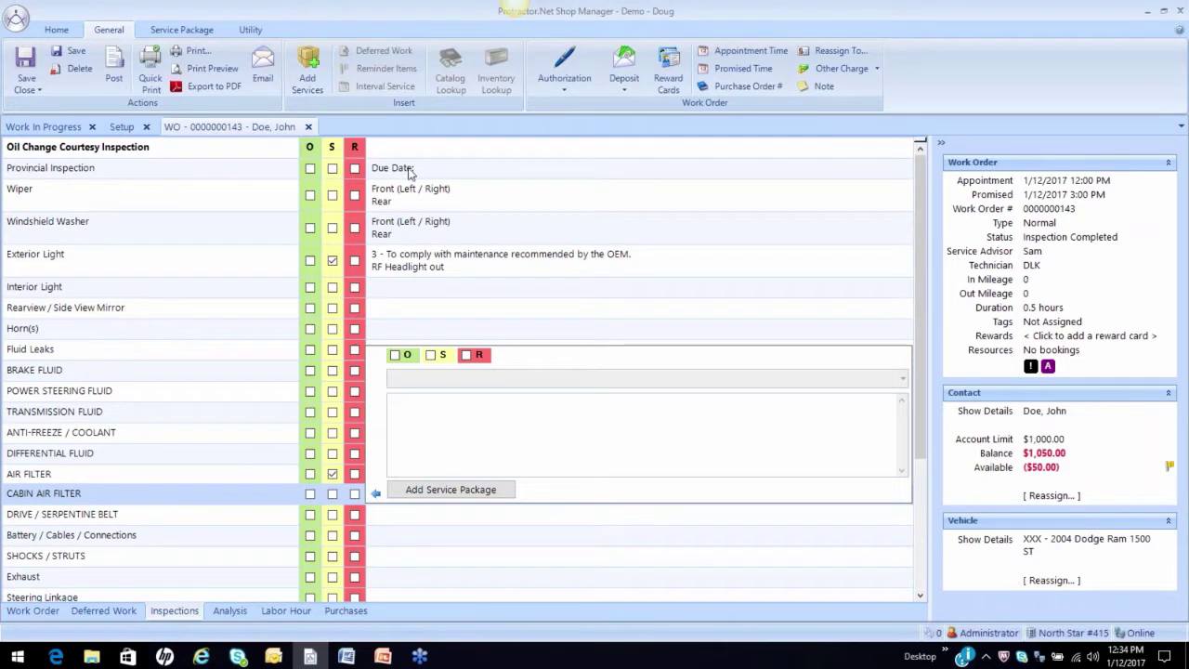
{"action": "left_click", "coordinate": [226, 409]}
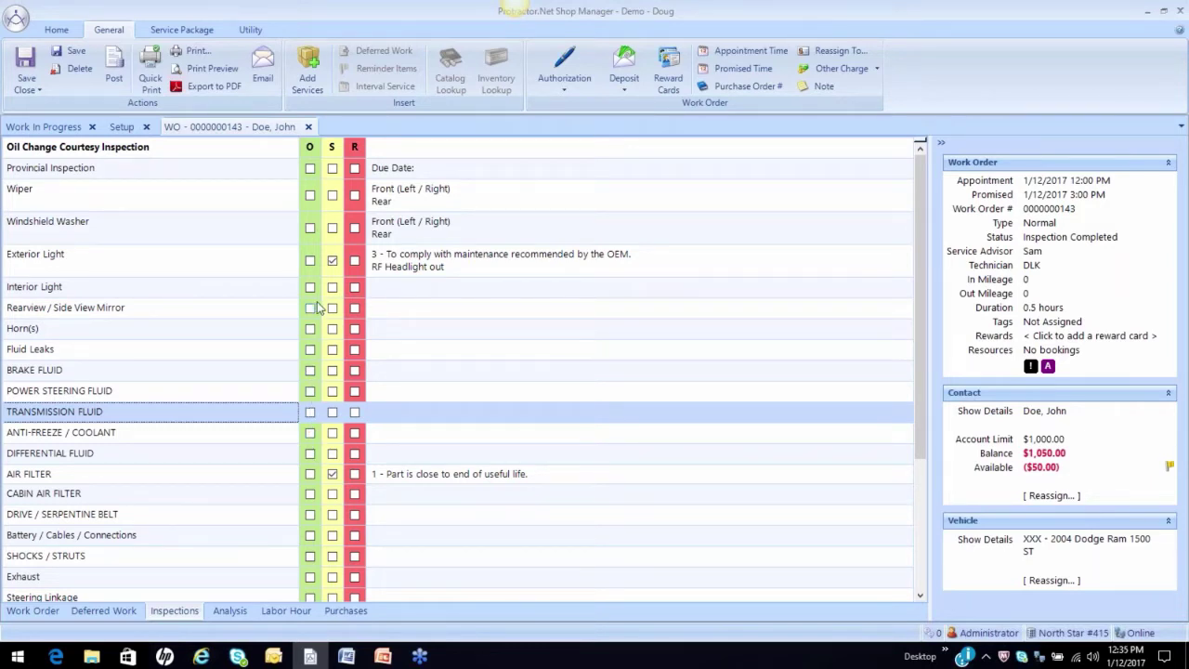
{"action": "left_click", "coordinate": [311, 149]}
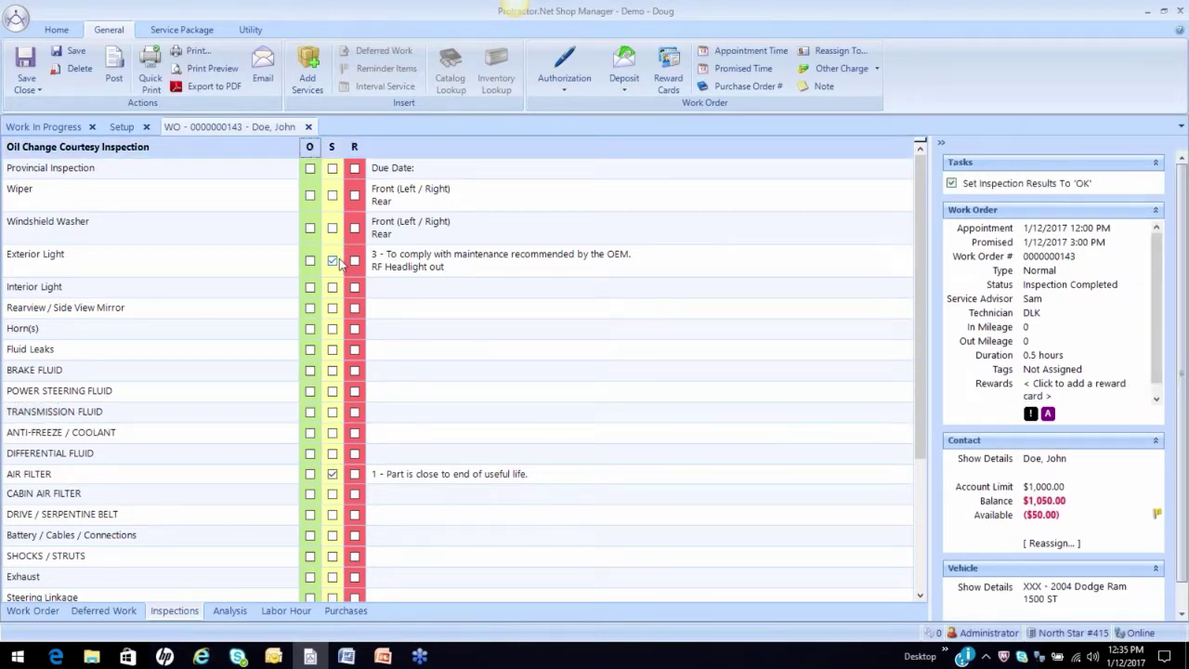
{"action": "left_click", "coordinate": [1005, 186]}
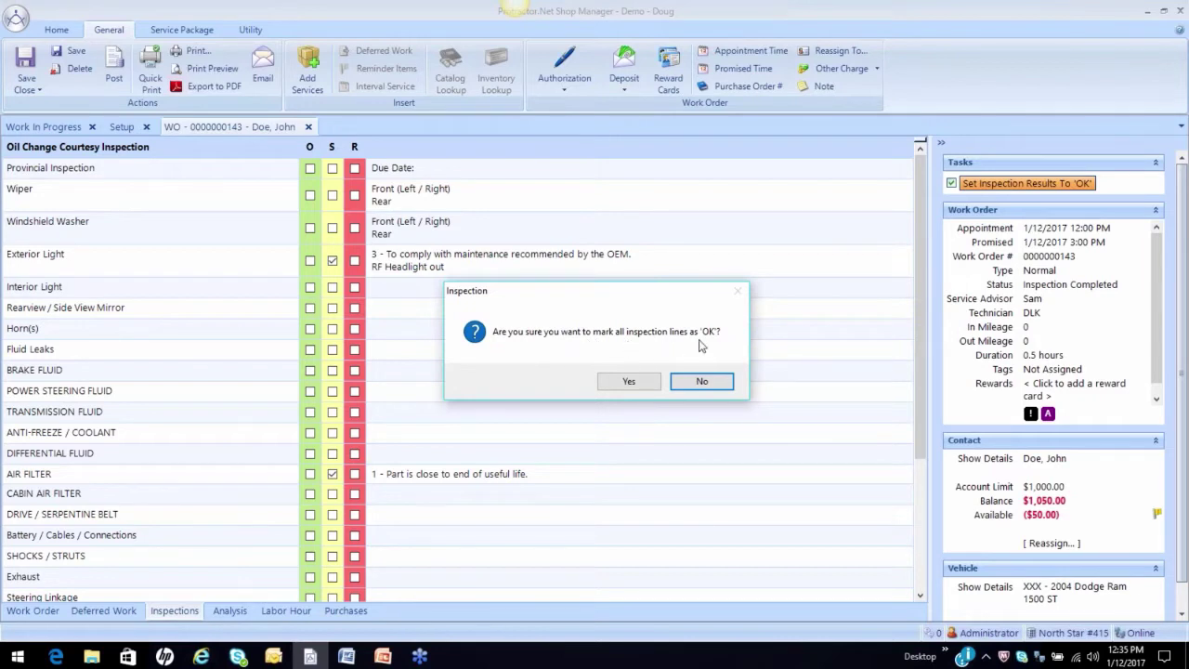
{"action": "left_click", "coordinate": [628, 381]}
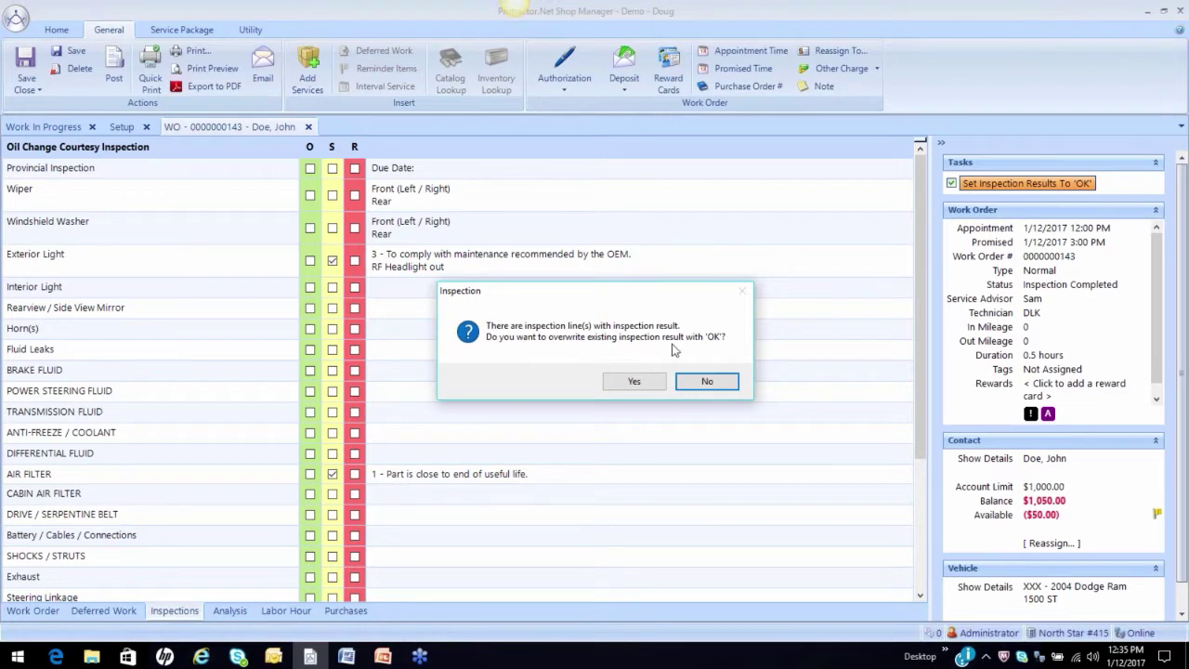
{"action": "left_click", "coordinate": [708, 382]}
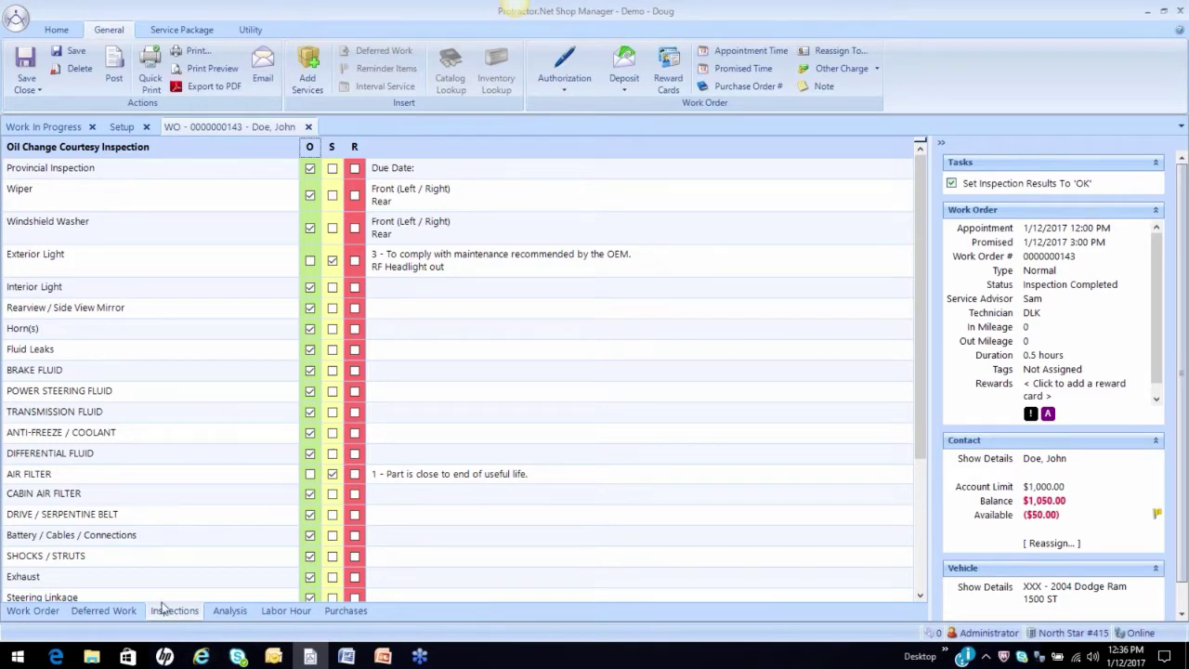
Step: Return to the Dodge Ram's work order page, then save and close it with the status Inspection Complete
{"action": "left_click", "coordinate": [37, 612]}
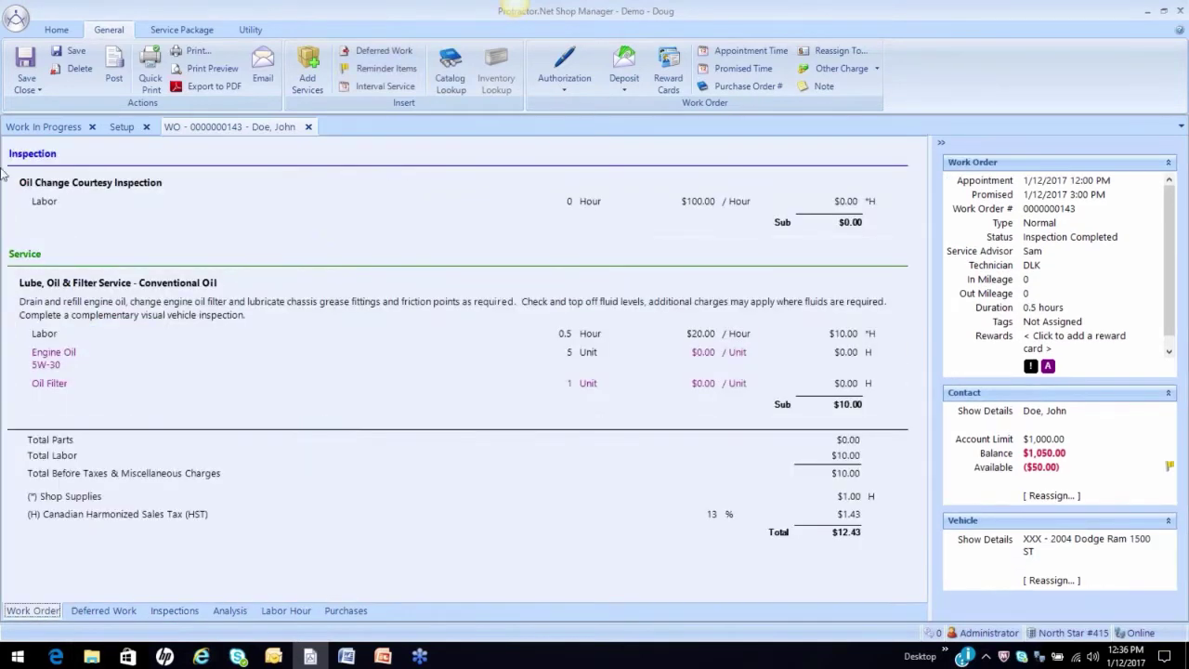
{"action": "left_click", "coordinate": [26, 86]}
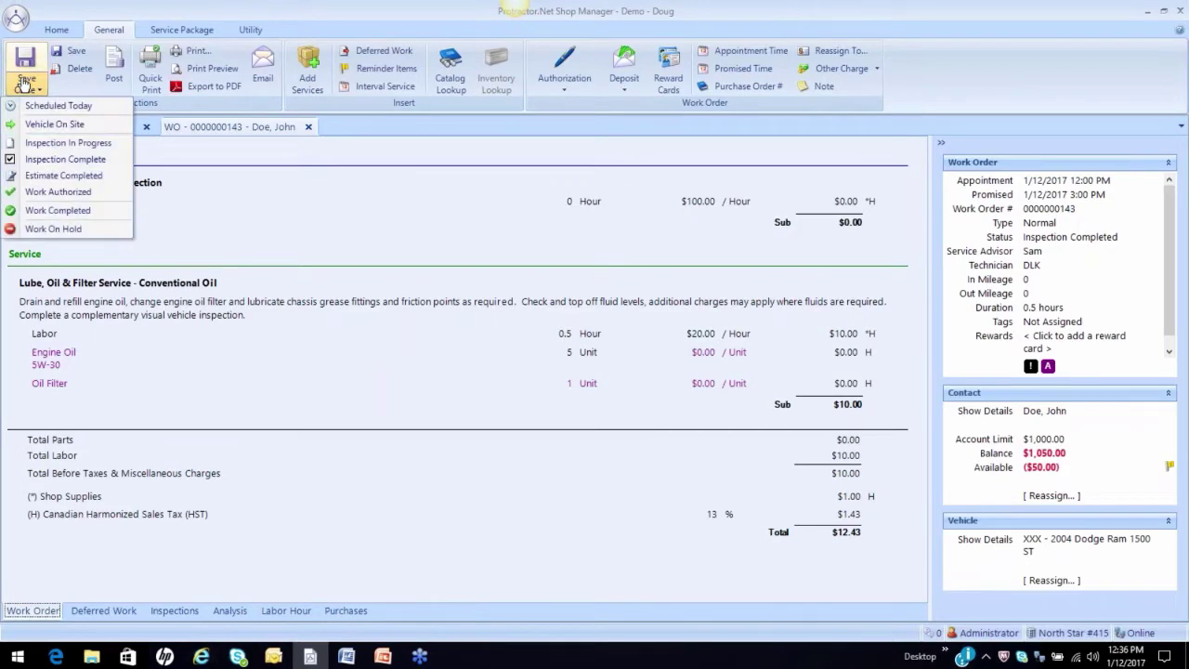
{"action": "left_click", "coordinate": [58, 159]}
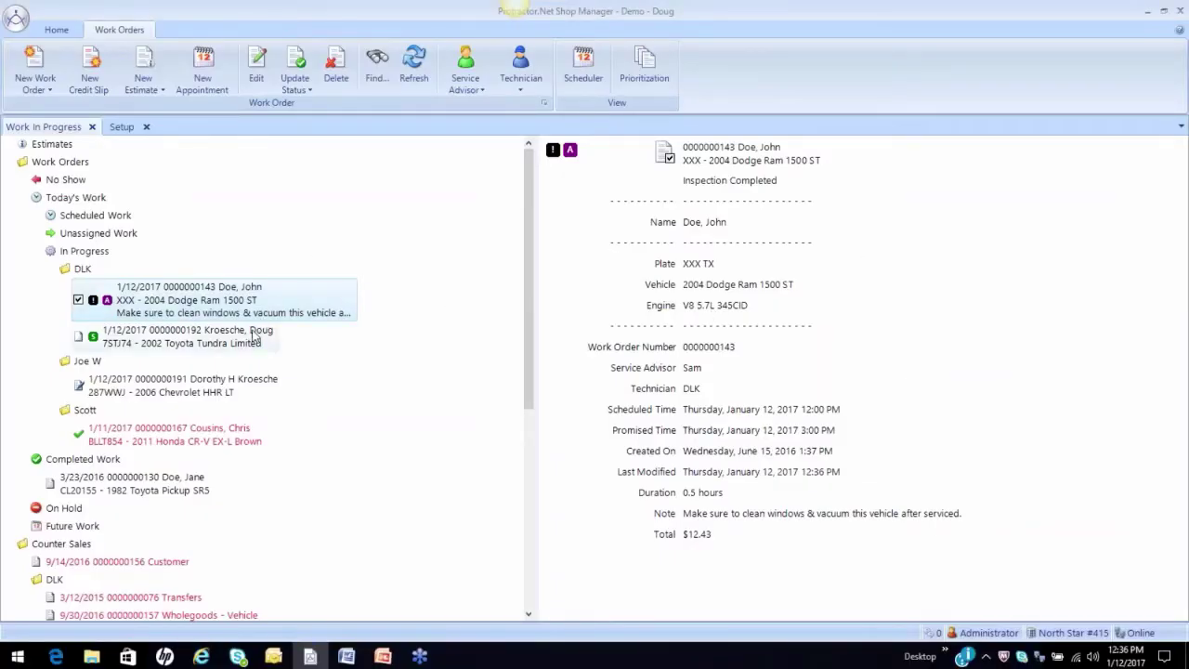
Step: Open the Cooling System Inspection checklist of the 2002 Toyota Tundra work order and select the COOLING SYSTEM FLUSH line
{"action": "double_click", "coordinate": [249, 340]}
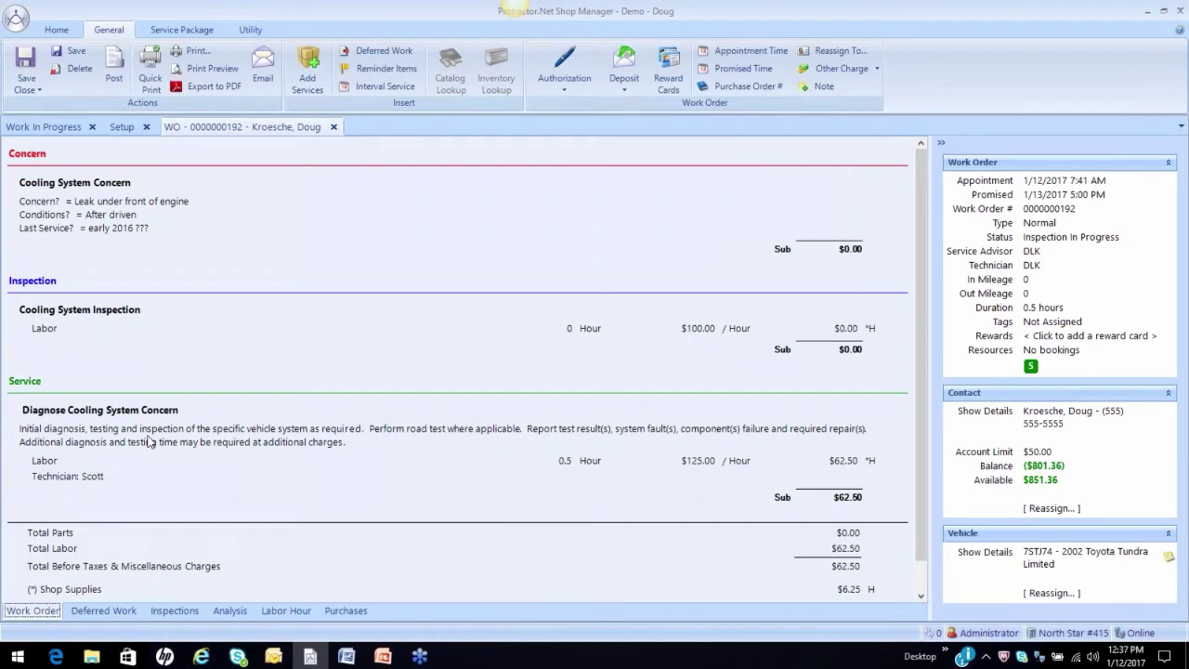
{"action": "left_click", "coordinate": [191, 614]}
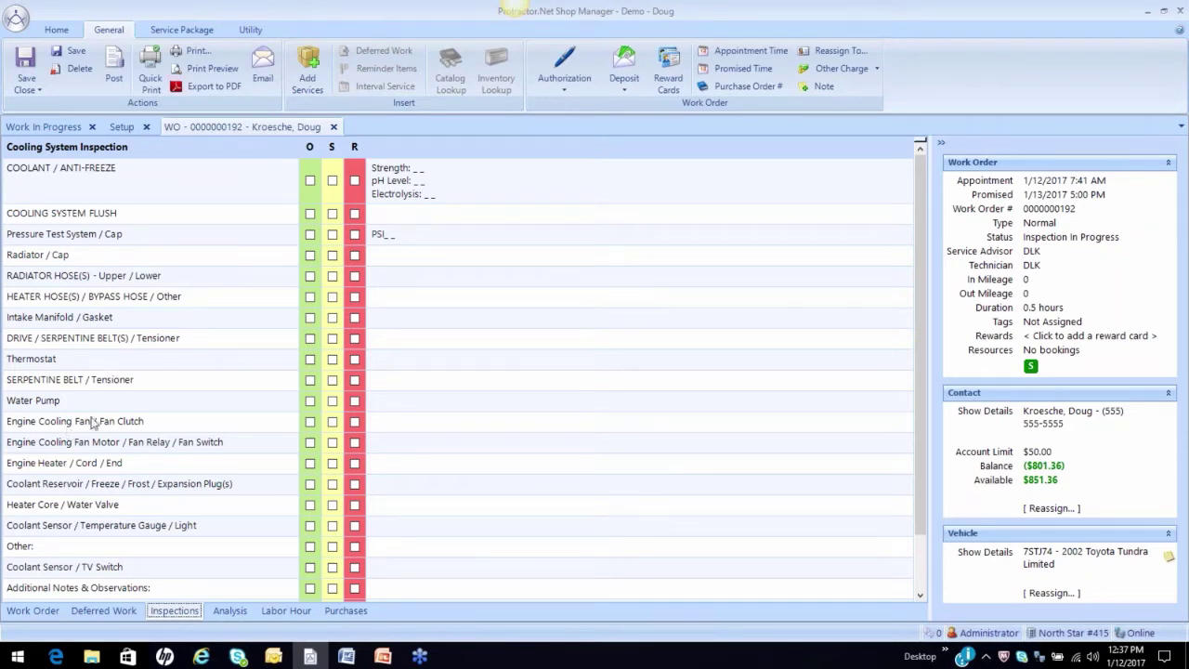
{"action": "left_click", "coordinate": [211, 217]}
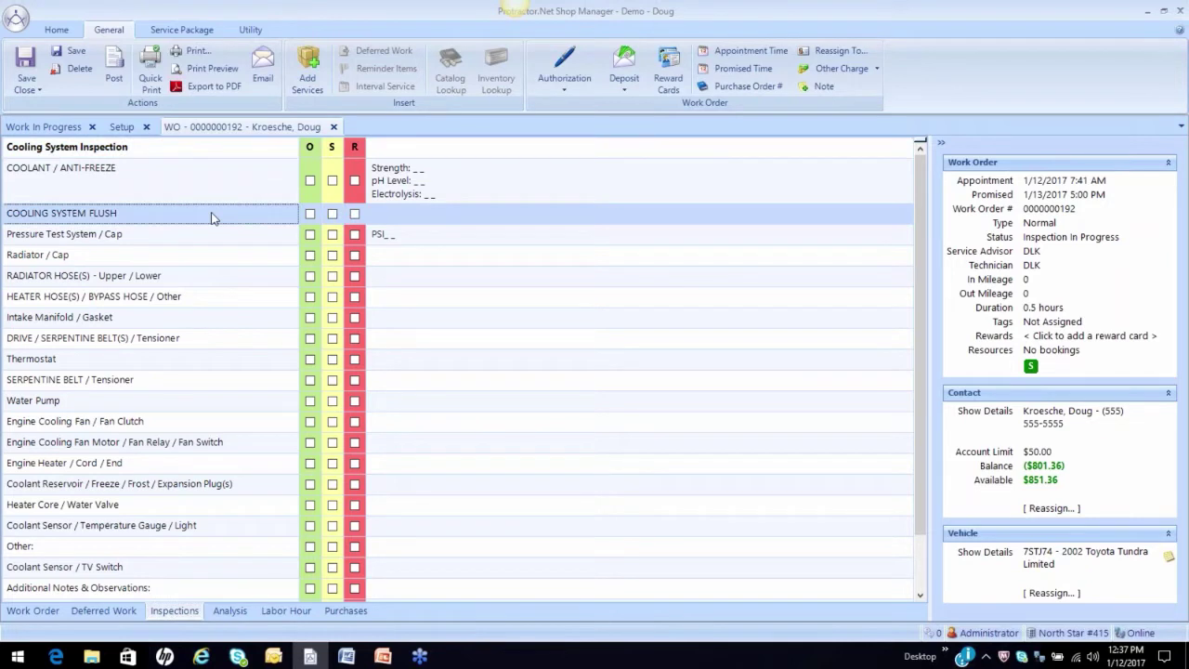
Step: Mark the COOLING SYSTEM FLUSH line as S with reason 4 - Technician recommendation based on substantial and informed experience and the note "Old dirty"
{"action": "left_click", "coordinate": [333, 216]}
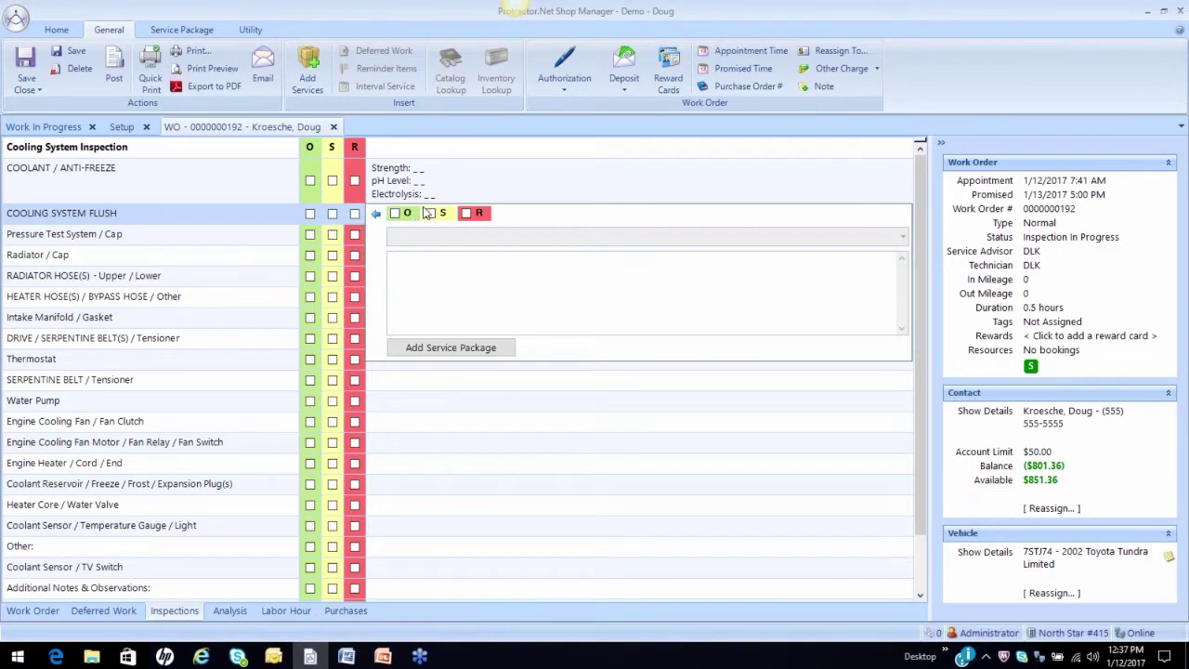
{"action": "left_click", "coordinate": [193, 215]}
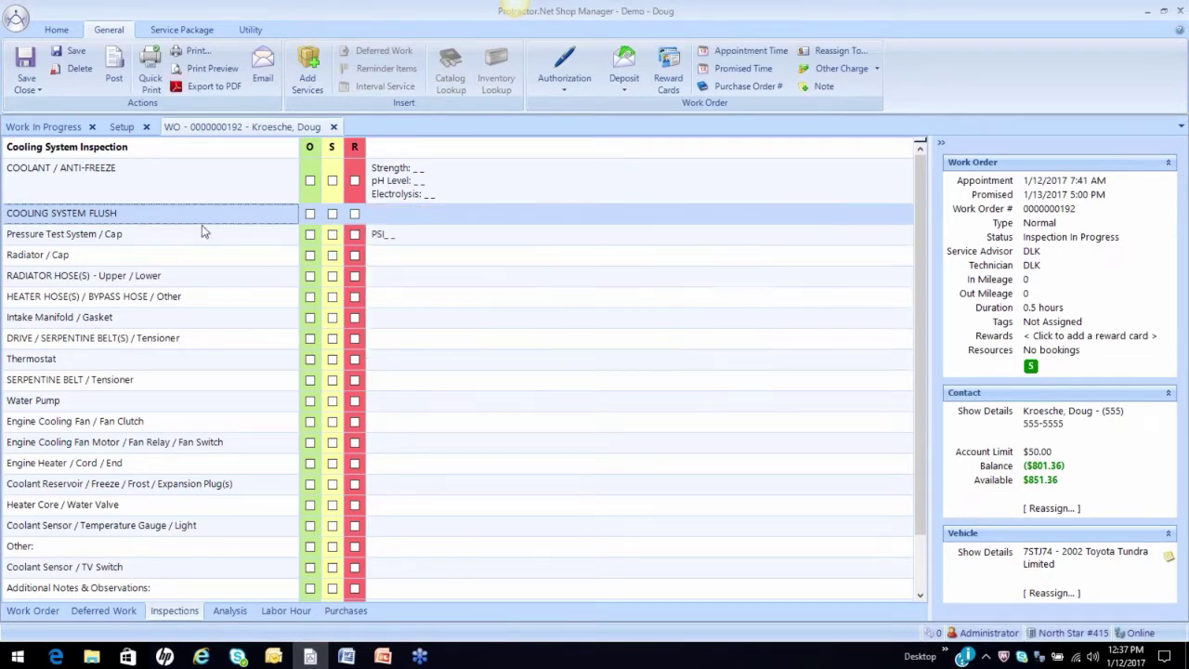
{"action": "left_click", "coordinate": [71, 214]}
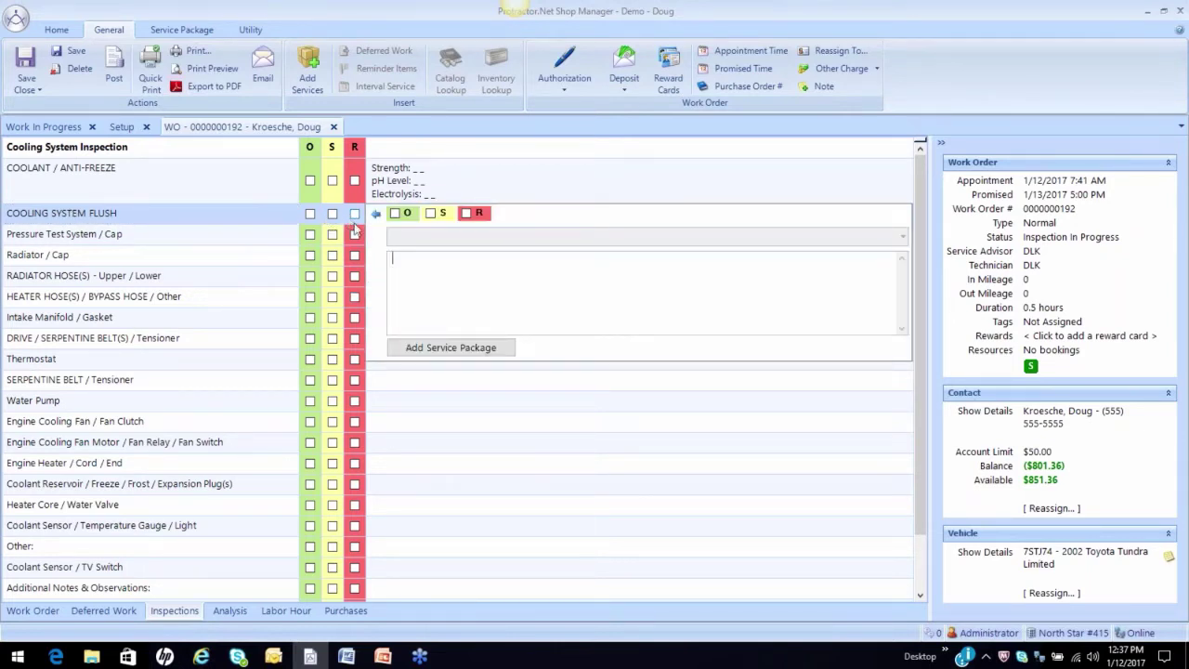
{"action": "left_click", "coordinate": [430, 213]}
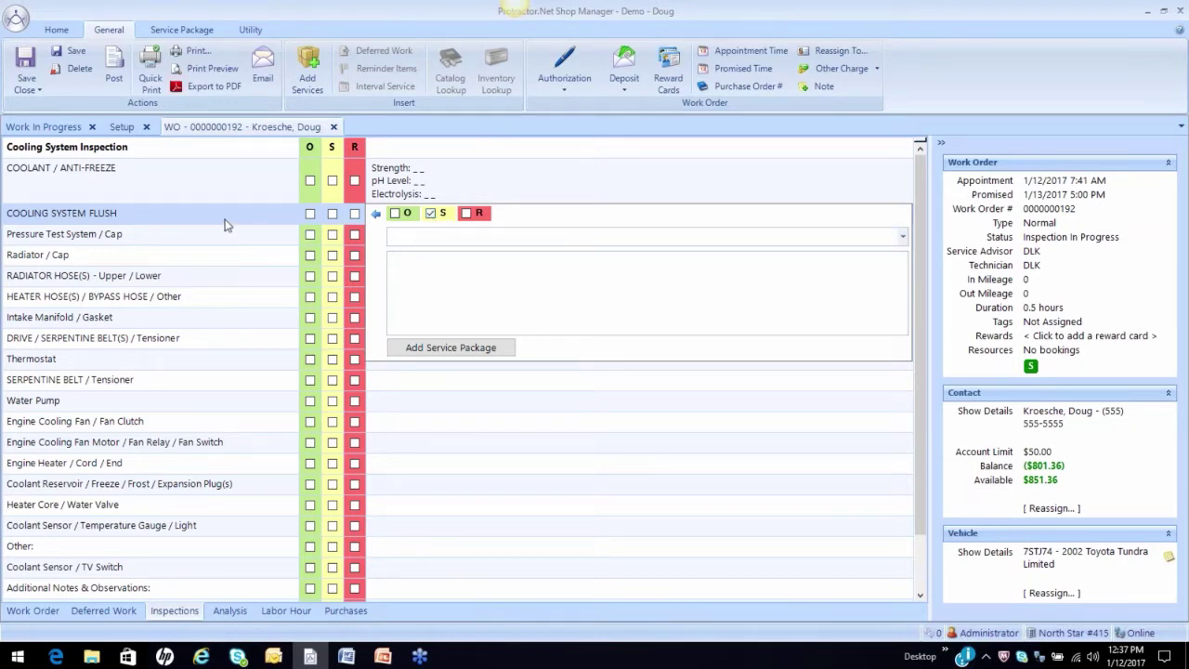
{"action": "left_click", "coordinate": [902, 237]}
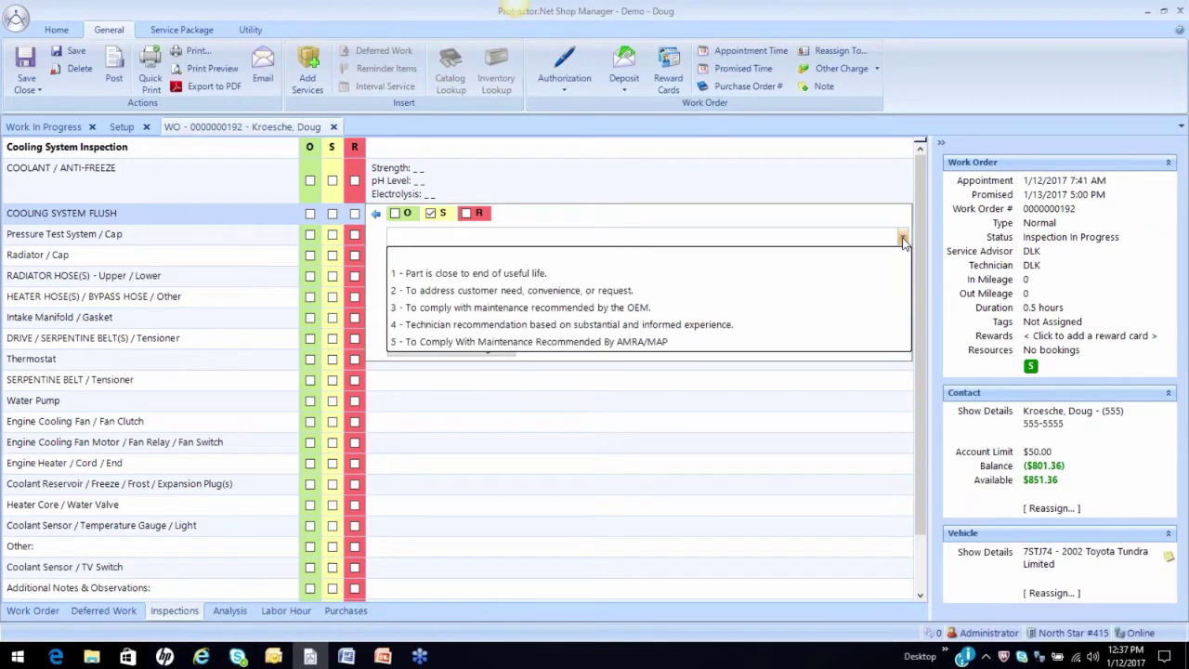
{"action": "left_click", "coordinate": [716, 324]}
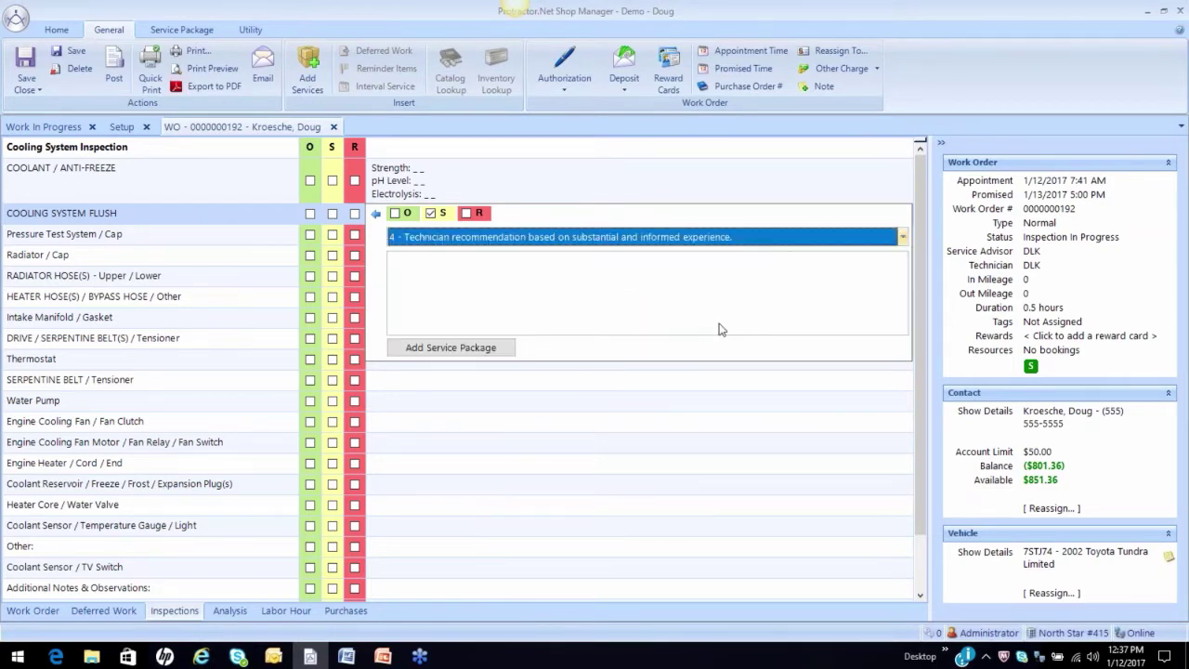
{"action": "left_click", "coordinate": [472, 282]}
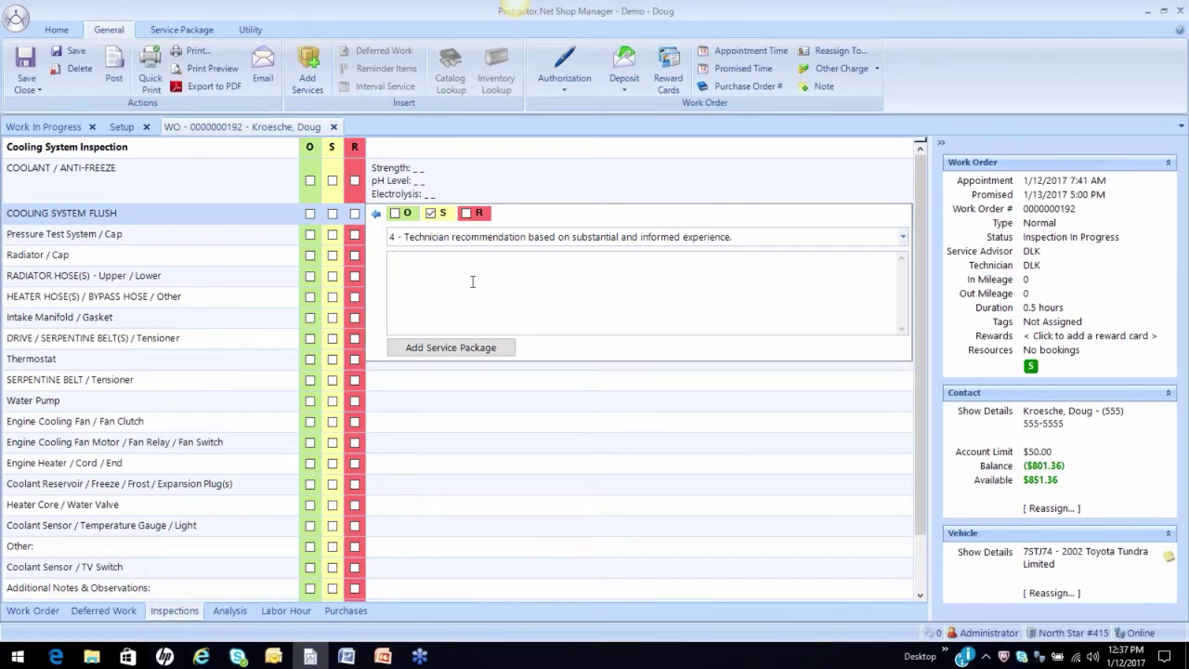
{"action": "type", "text": "Old dirty"}
Step: Search the service packages for the COOLING SYSTEM FLUSH line by the title "flush", then clear the search
{"action": "left_click", "coordinate": [431, 354]}
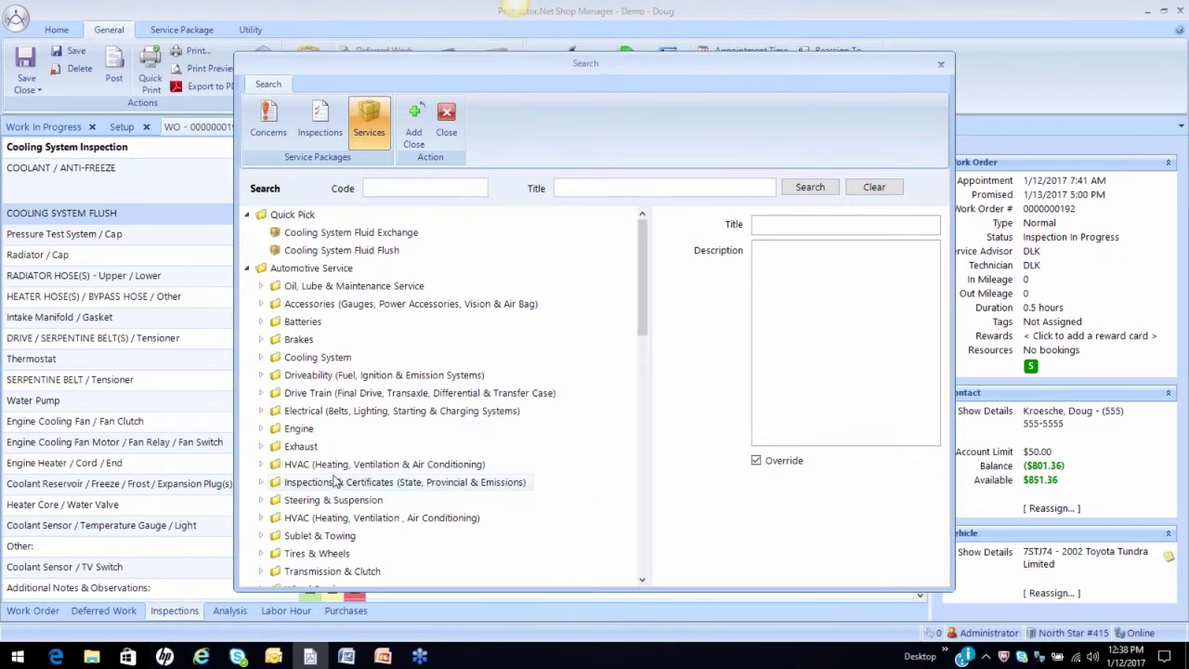
{"action": "left_click", "coordinate": [248, 217]}
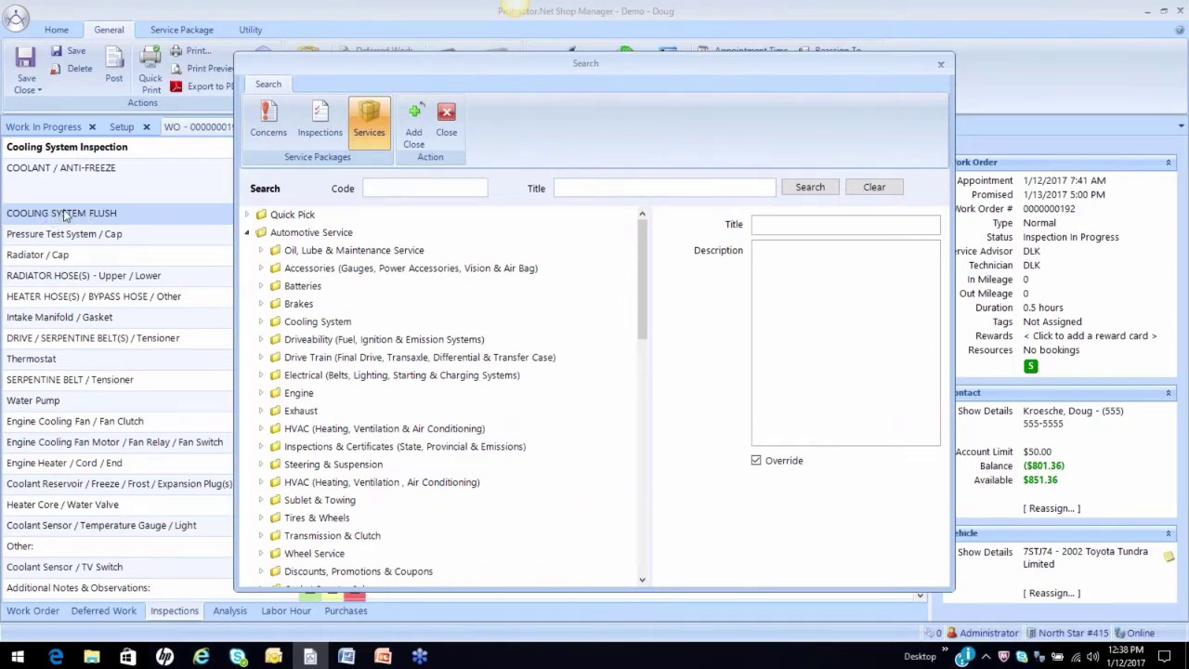
{"action": "left_click", "coordinate": [568, 188]}
{"action": "type", "text": "flush"}
{"action": "left_click", "coordinate": [788, 194]}
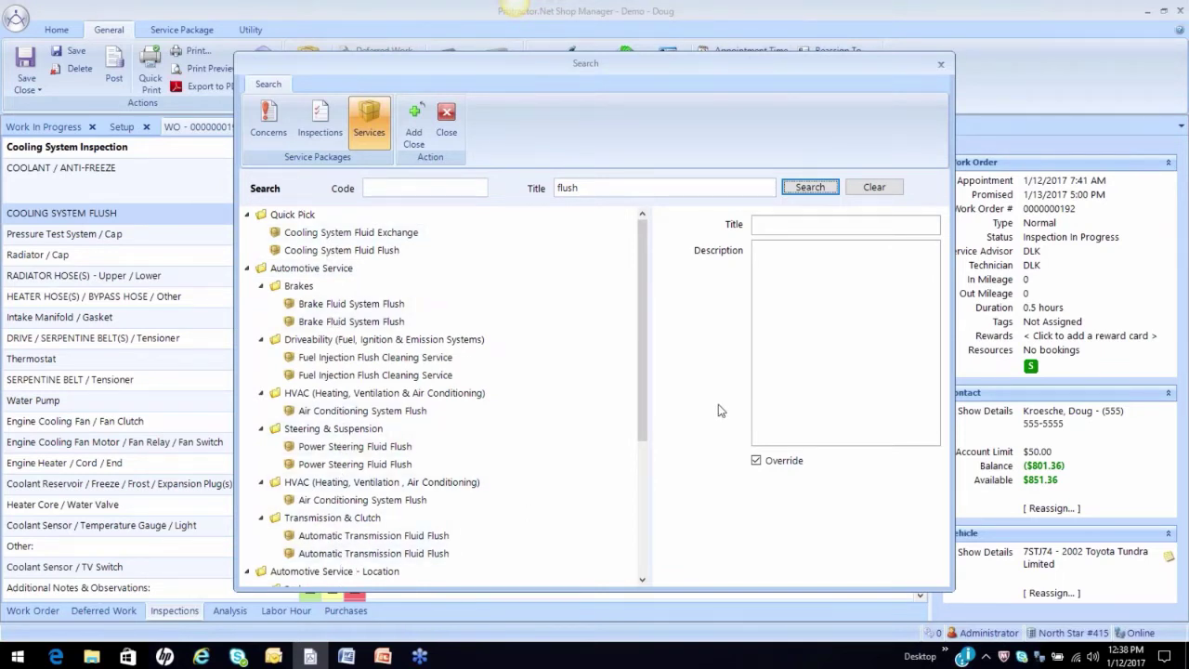
{"action": "left_click", "coordinate": [874, 189]}
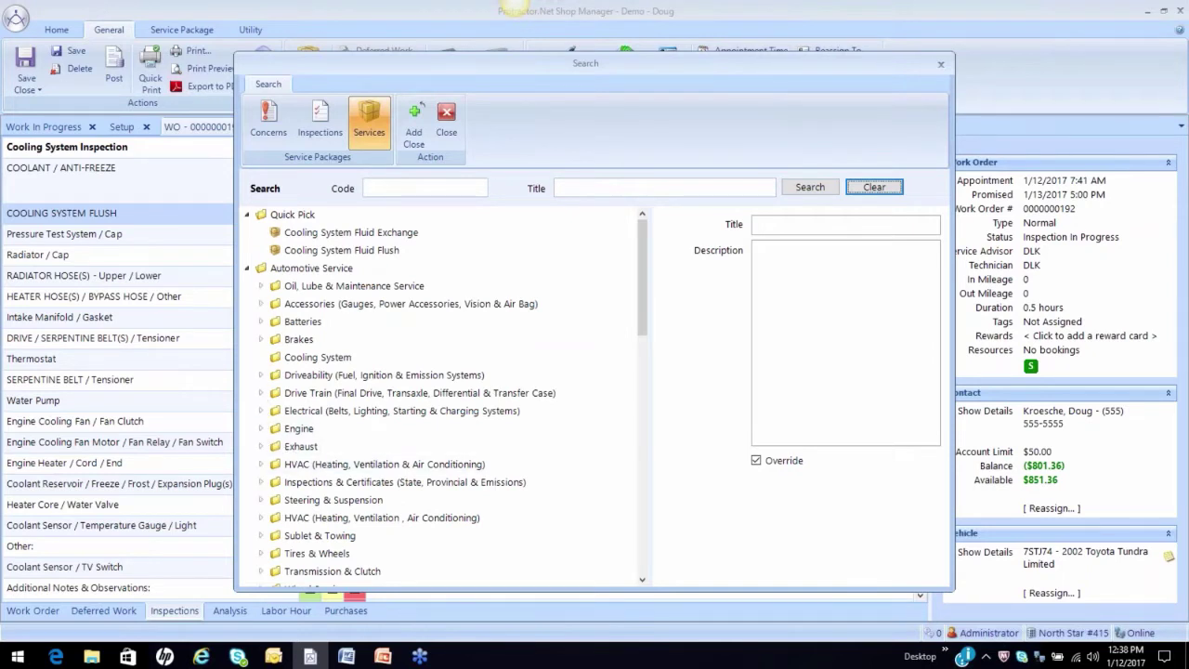
Step: Look through the Cooling System category of Automotive Service packages and close the search without adding one
{"action": "left_click", "coordinate": [261, 358]}
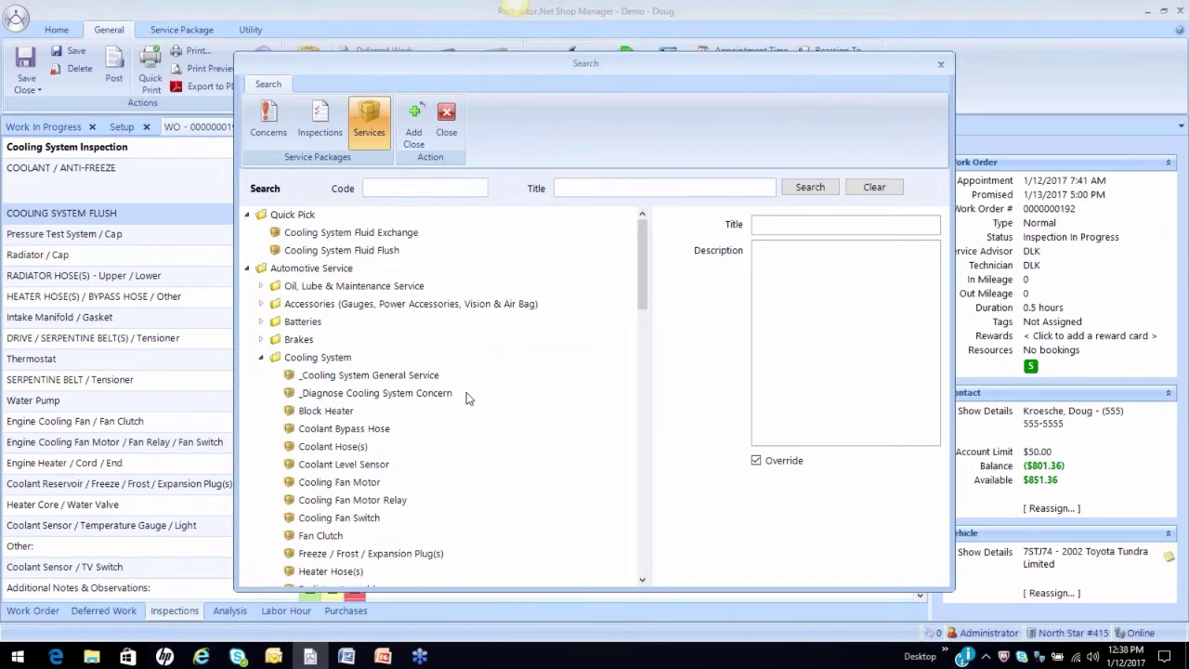
{"action": "scroll", "coordinate": [469, 399], "scroll_direction": "down", "scroll_amount": 2}
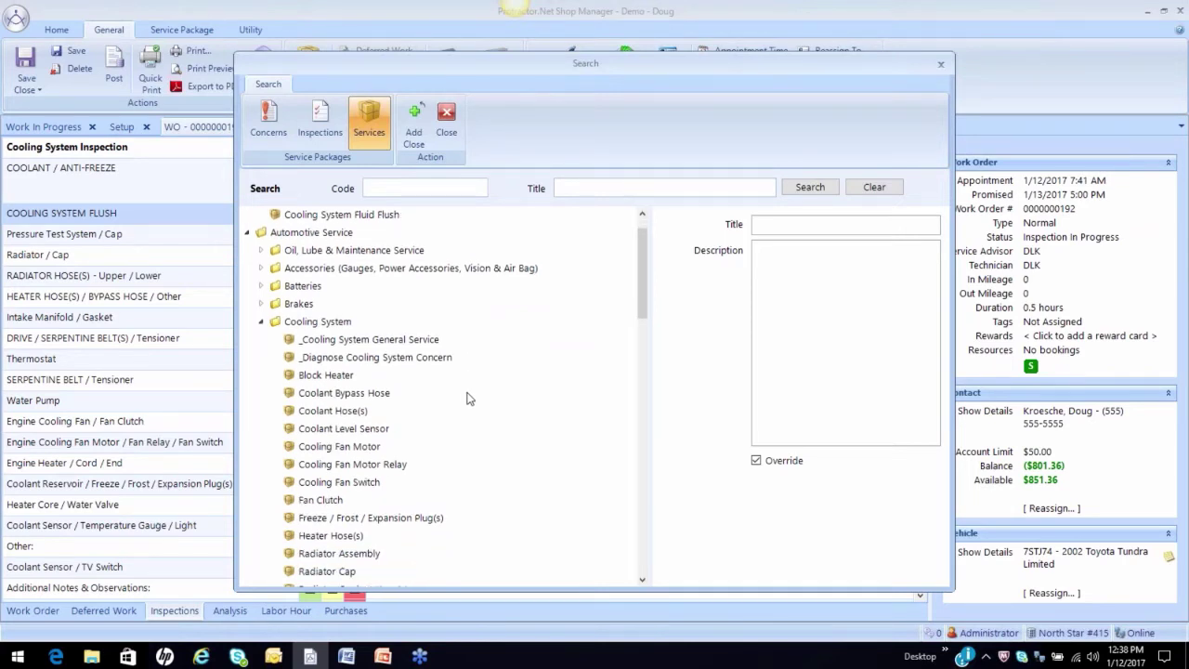
{"action": "scroll", "coordinate": [469, 399], "scroll_direction": "down", "scroll_amount": 3}
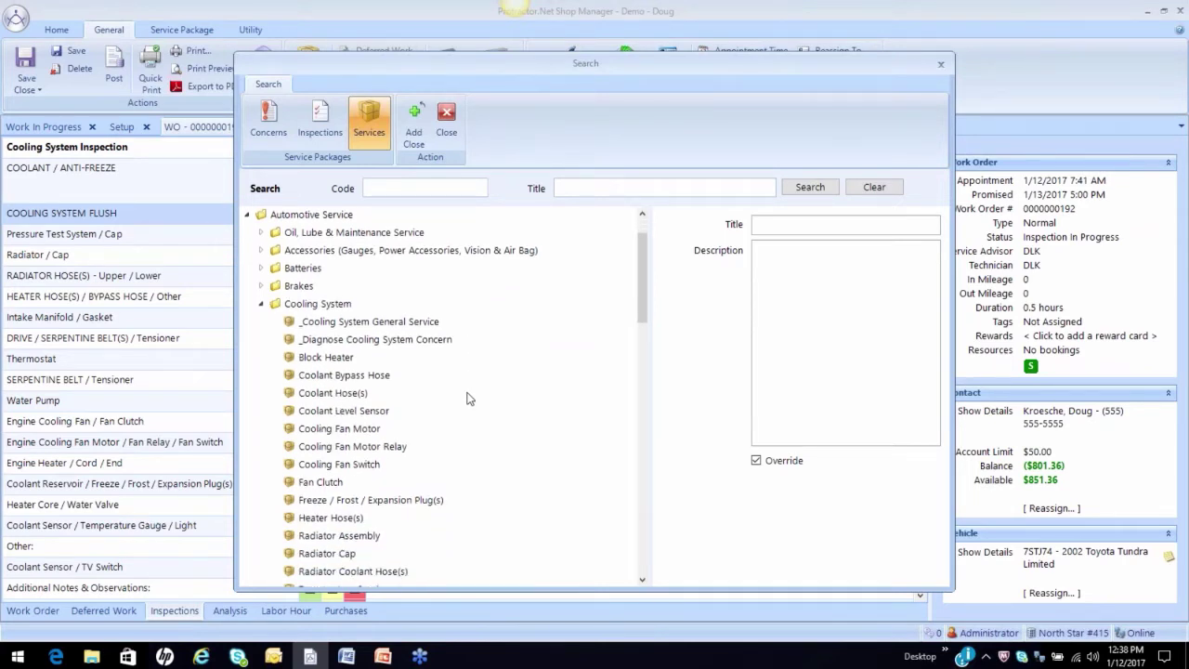
{"action": "scroll", "coordinate": [469, 398], "scroll_direction": "down", "scroll_amount": 1}
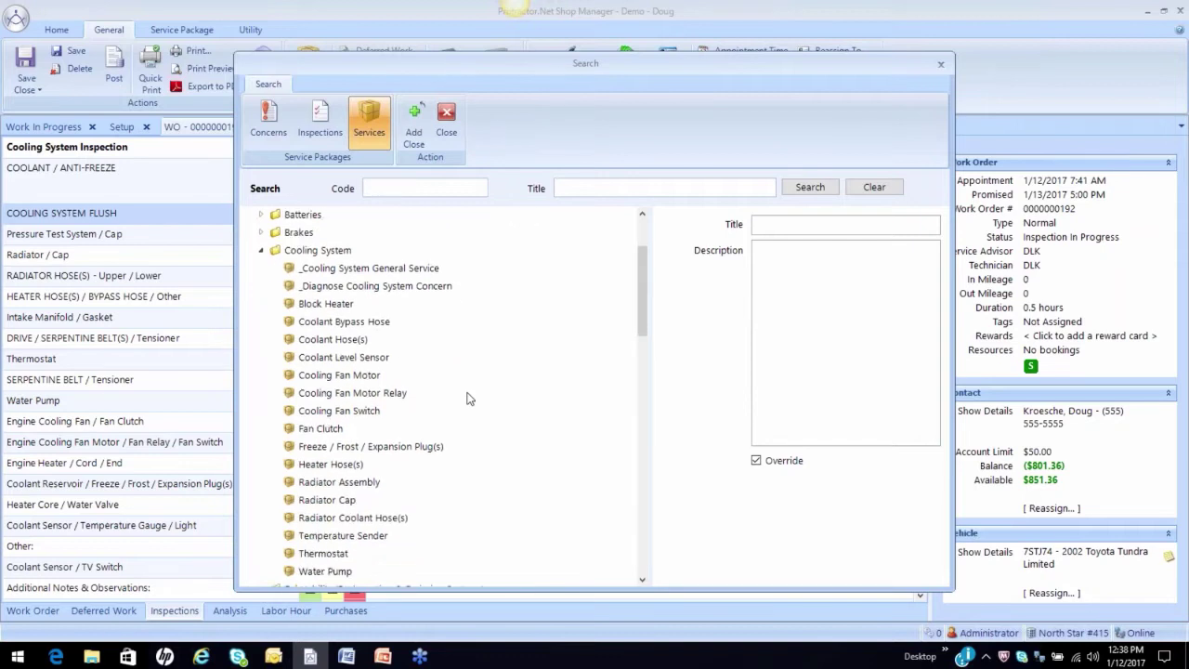
{"action": "scroll", "coordinate": [469, 399], "scroll_direction": "down", "scroll_amount": 1}
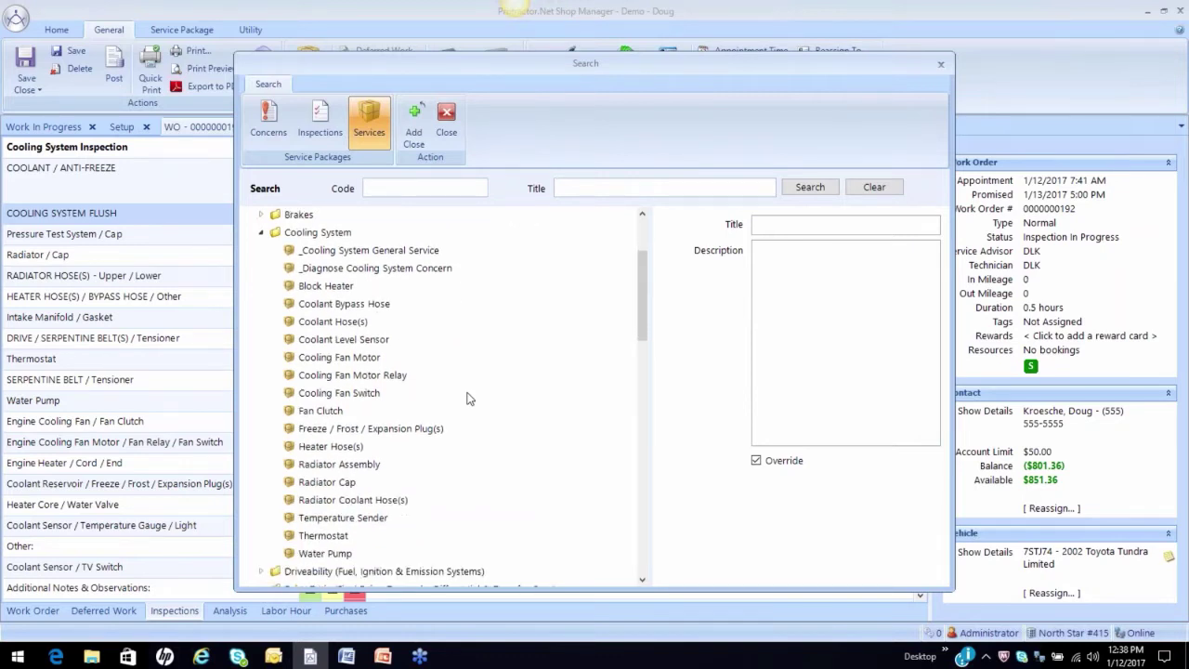
{"action": "left_click", "coordinate": [446, 121]}
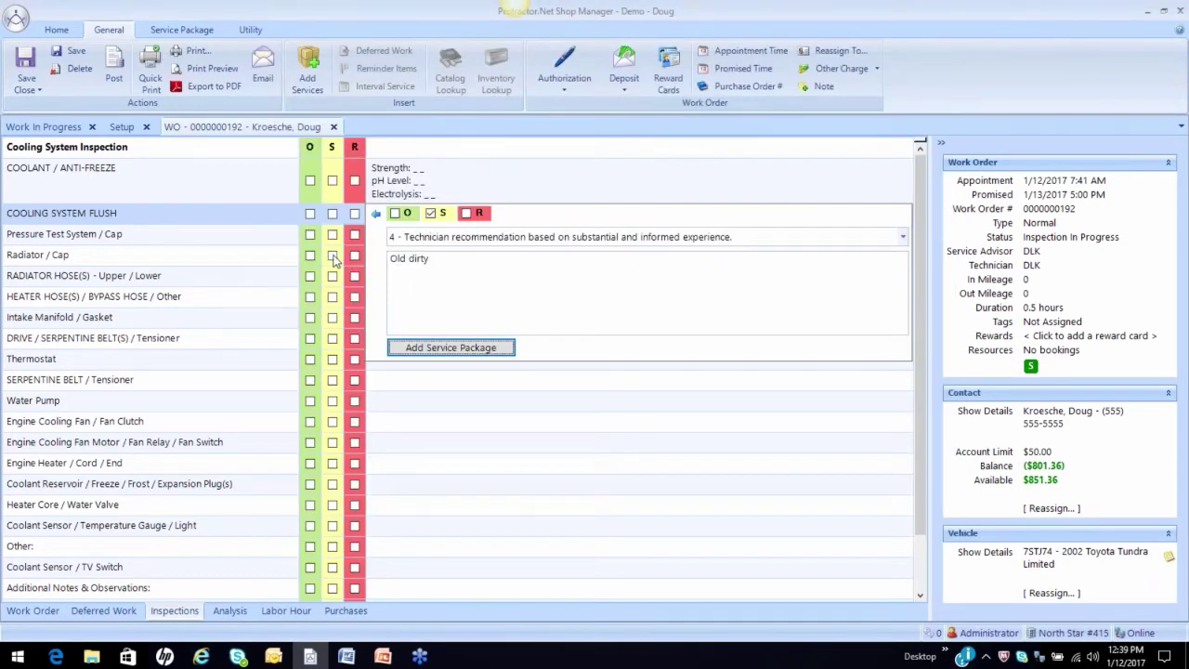
Step: Mark the Pressure Test System / Cap line as S
{"action": "left_click", "coordinate": [232, 254]}
{"action": "left_click", "coordinate": [232, 253]}
{"action": "left_click", "coordinate": [431, 246]}
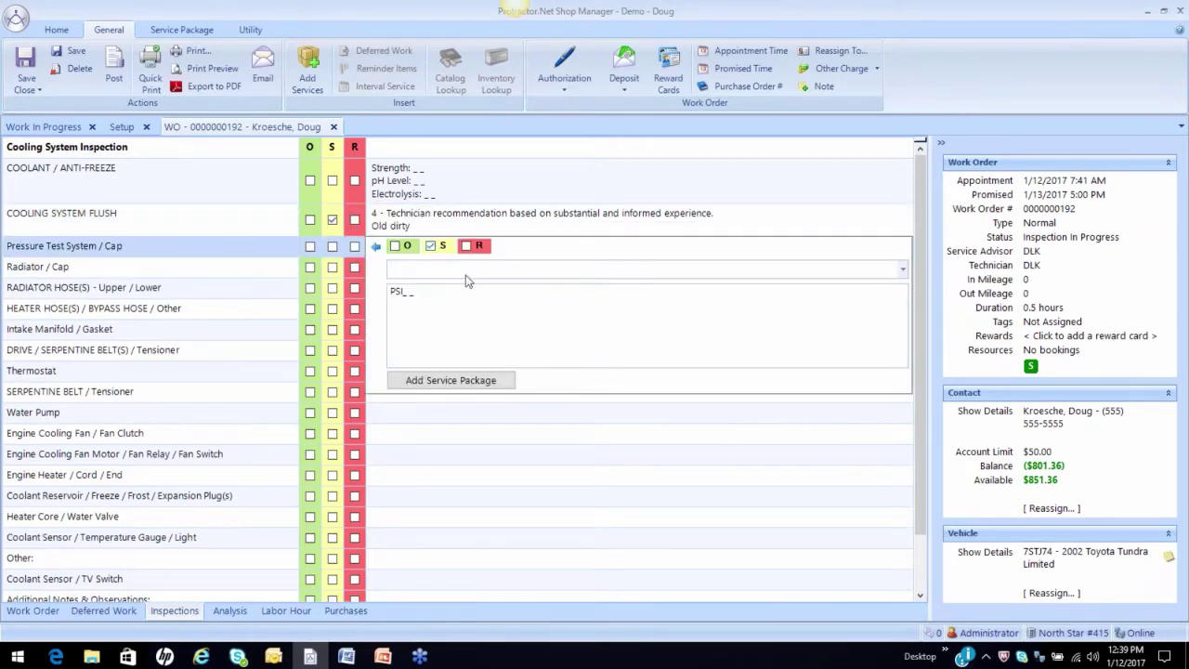
Step: Open the service package search for the Pressure Test System / Cap line and examine the Cooling System category's services
{"action": "left_click", "coordinate": [452, 381]}
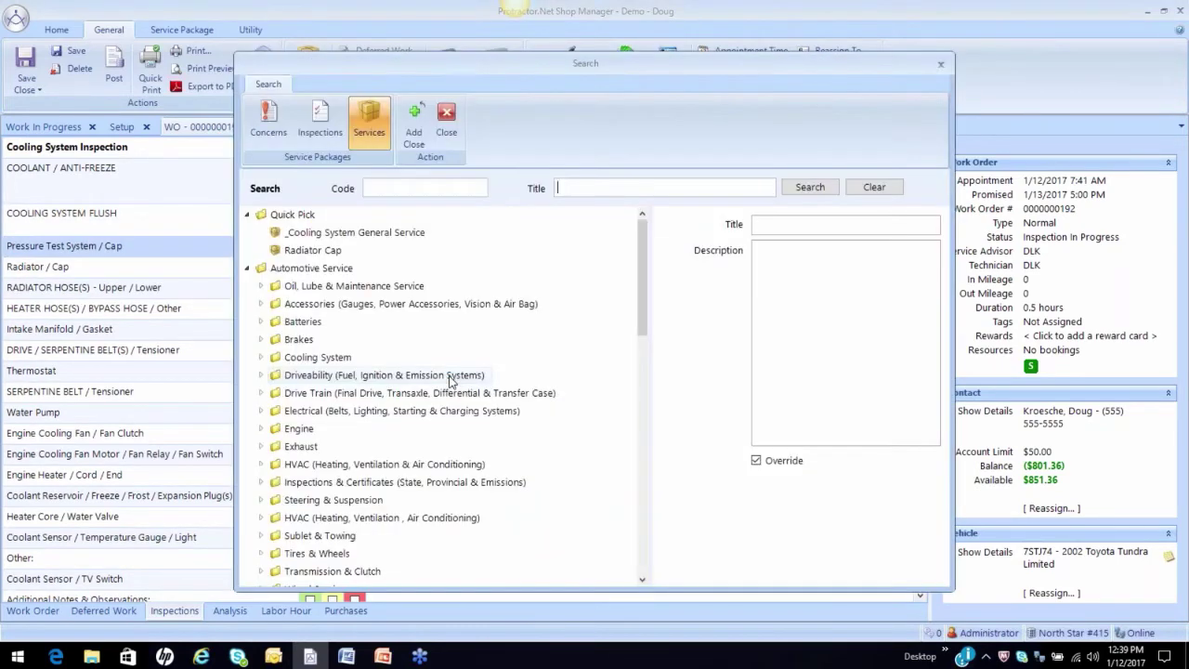
{"action": "left_click", "coordinate": [261, 357]}
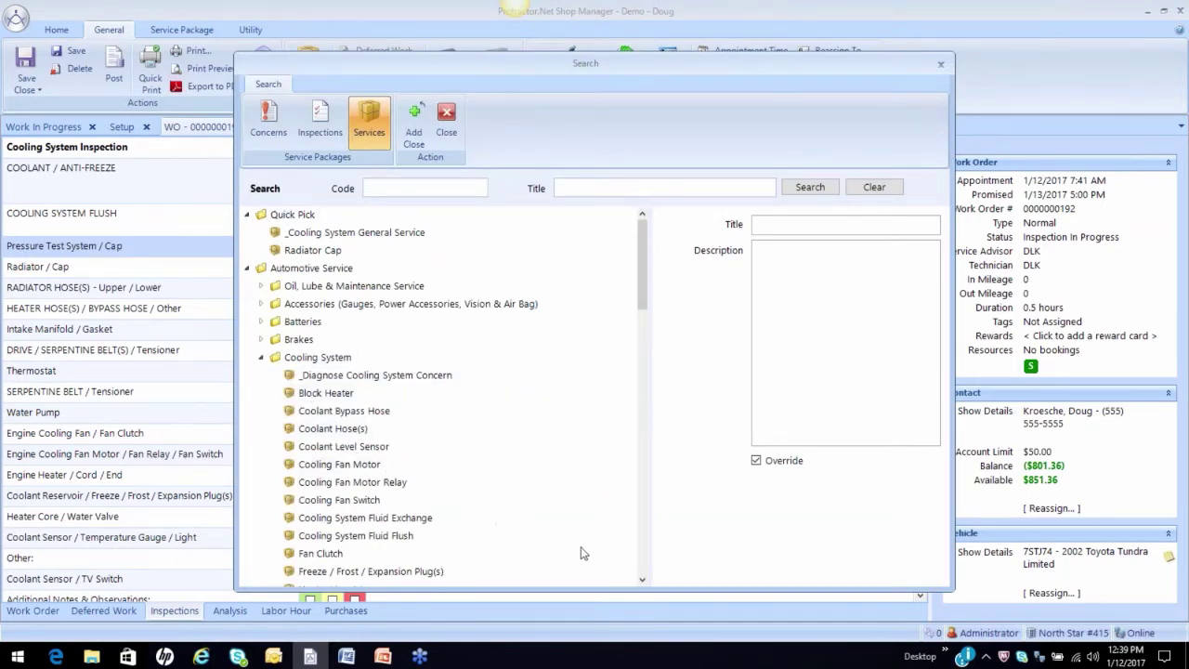
{"action": "left_click", "coordinate": [642, 580]}
{"action": "left_click", "coordinate": [642, 579]}
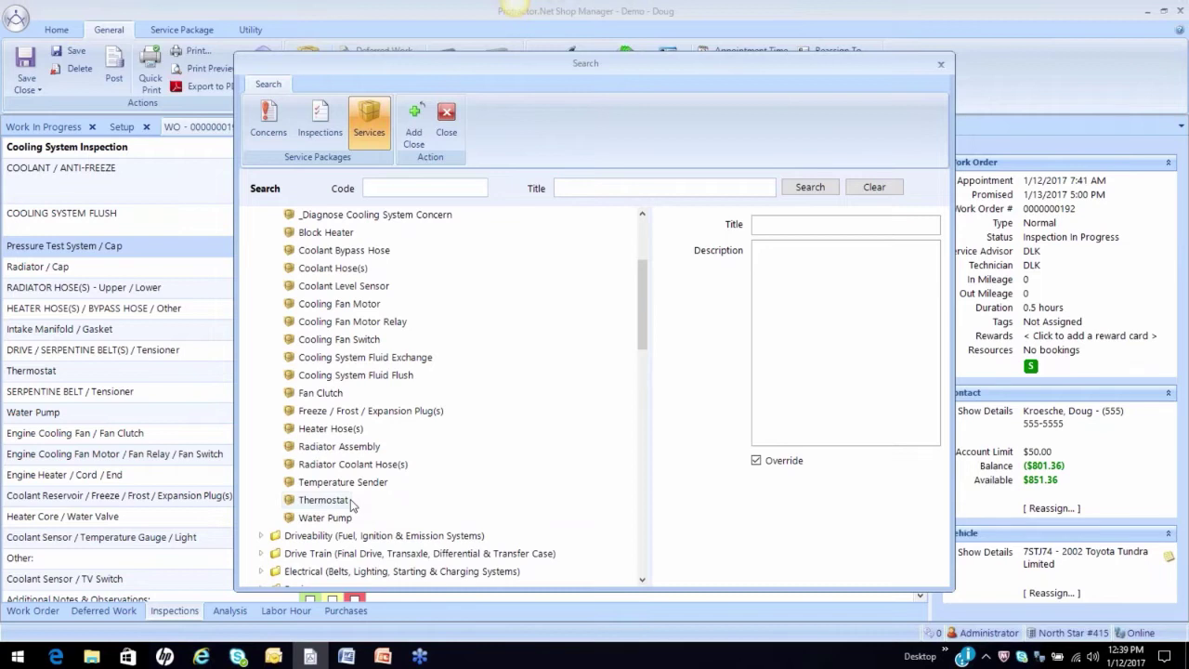
{"action": "left_click", "coordinate": [642, 215]}
{"action": "left_click", "coordinate": [643, 215]}
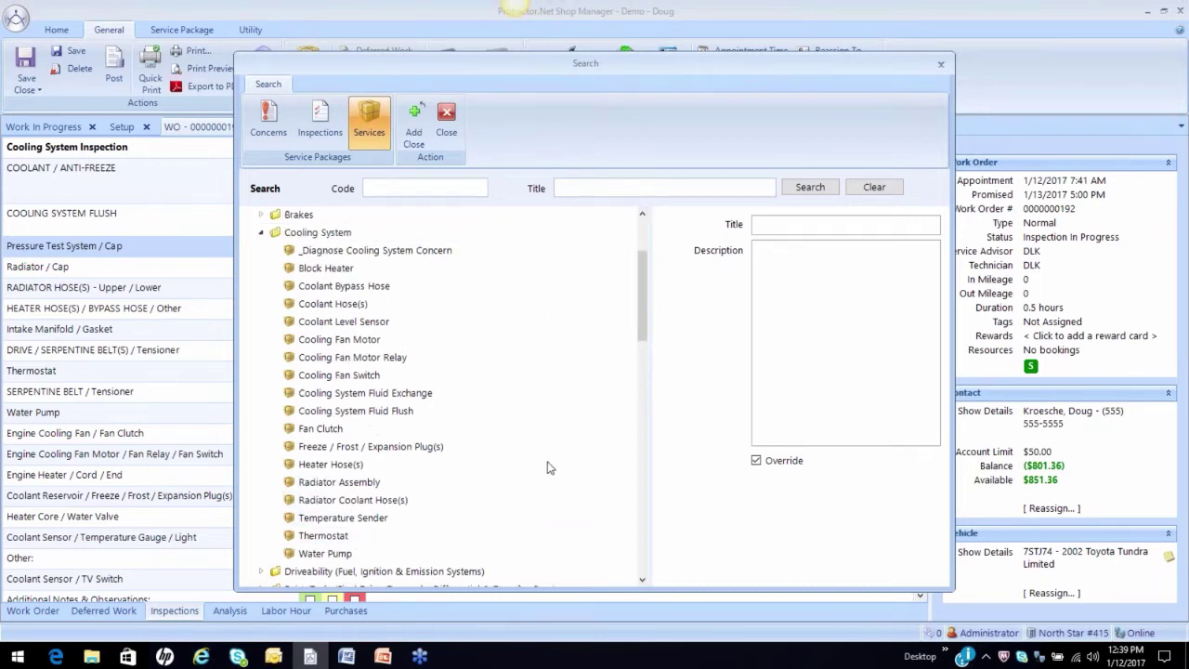
Step: Find service packages titled "cap" and add Radiator Cap from Automotive Service - Location to the Pressure Test System / Cap line
{"action": "left_click", "coordinate": [640, 187]}
{"action": "type", "text": "cap"}
{"action": "key", "text": "Return"}
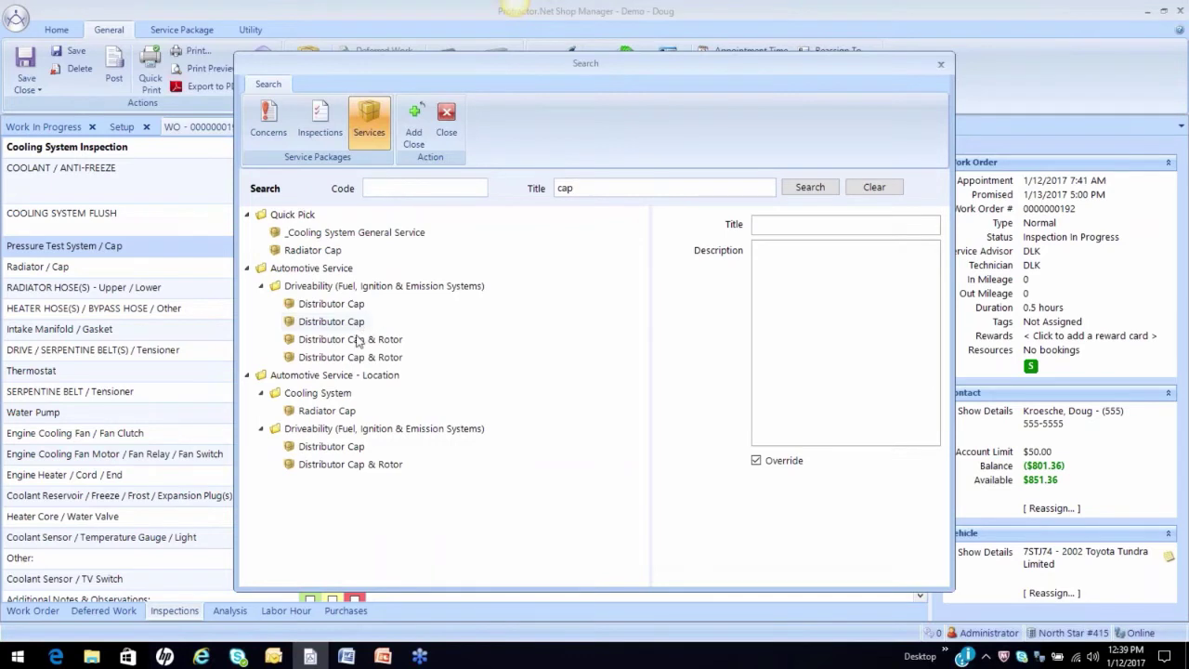
{"action": "left_click", "coordinate": [339, 414]}
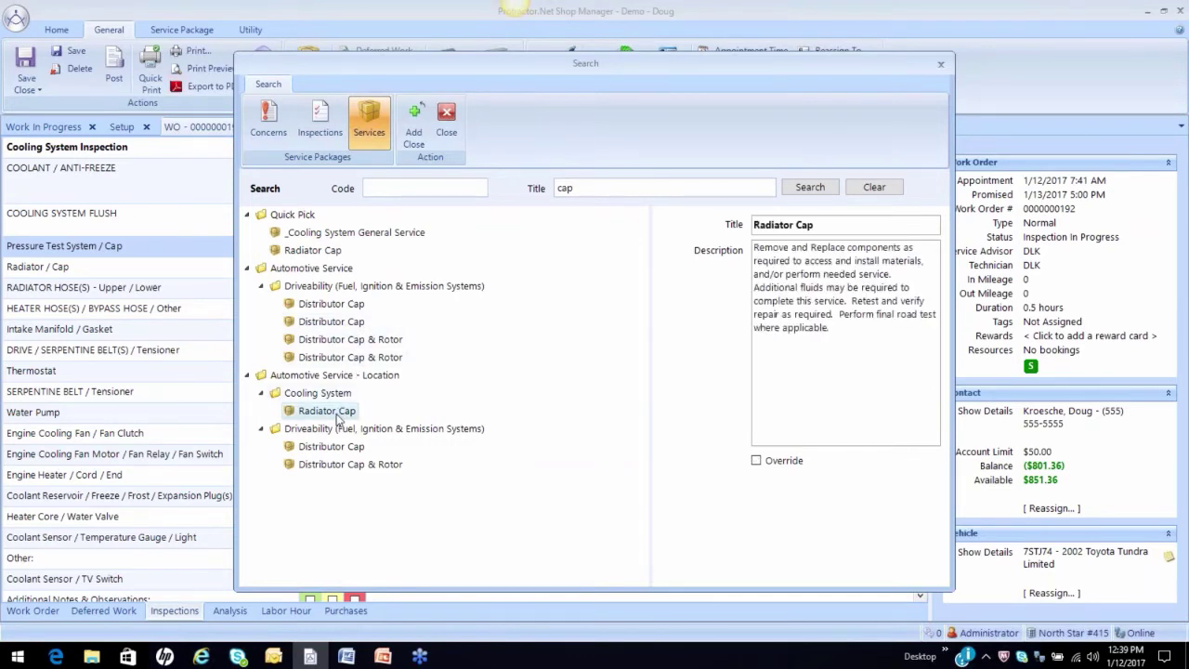
{"action": "left_click_drag", "start_coordinate": [604, 191], "coordinate": [536, 195]}
{"action": "left_click", "coordinate": [344, 411]}
{"action": "left_click", "coordinate": [414, 126]}
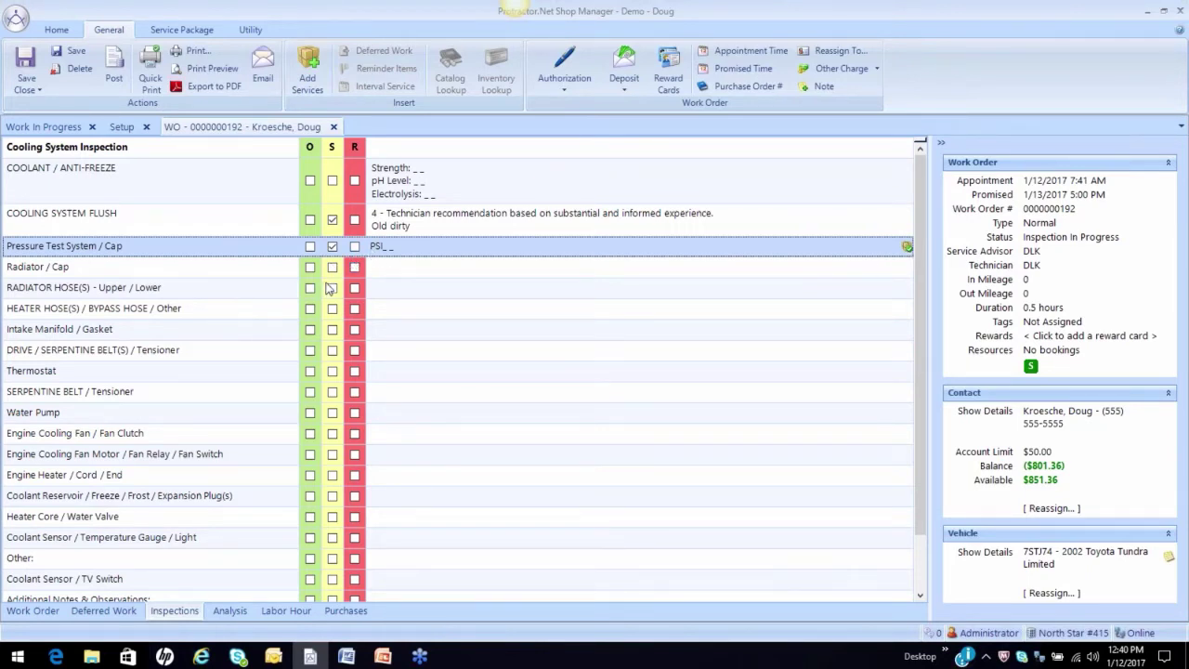
Step: Mark the RADIATOR HOSE(S) - Upper / Lower line as S and add the Heater Hose(s) package, found with "hose", without related services
{"action": "left_click", "coordinate": [248, 292]}
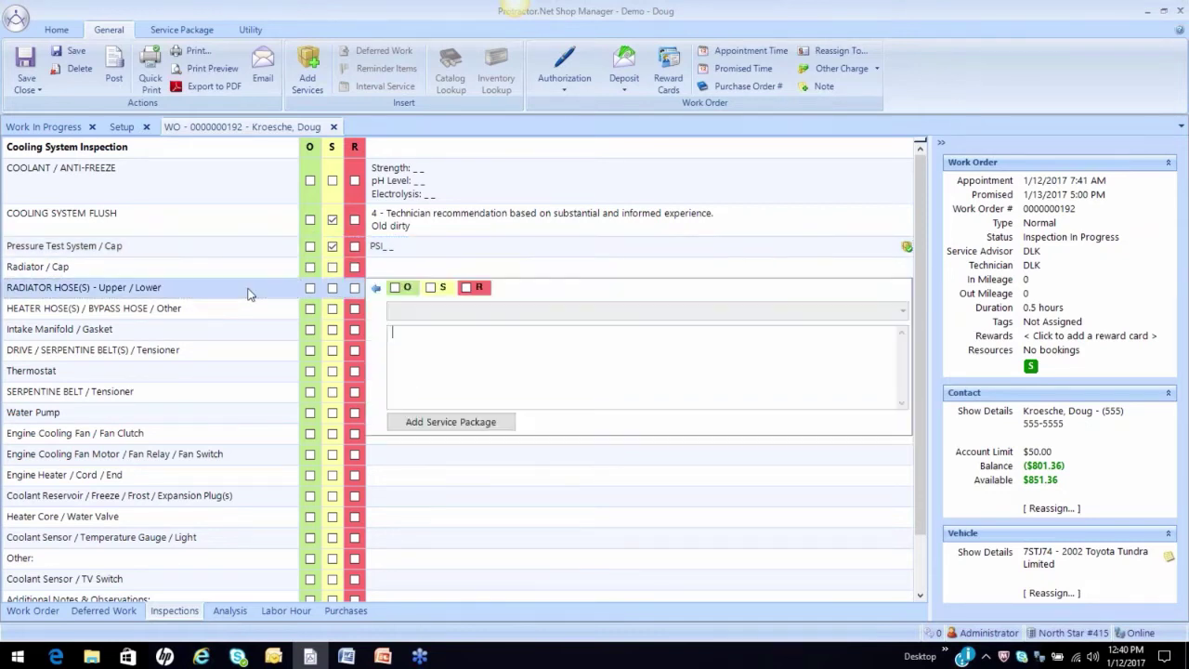
{"action": "left_click", "coordinate": [431, 288]}
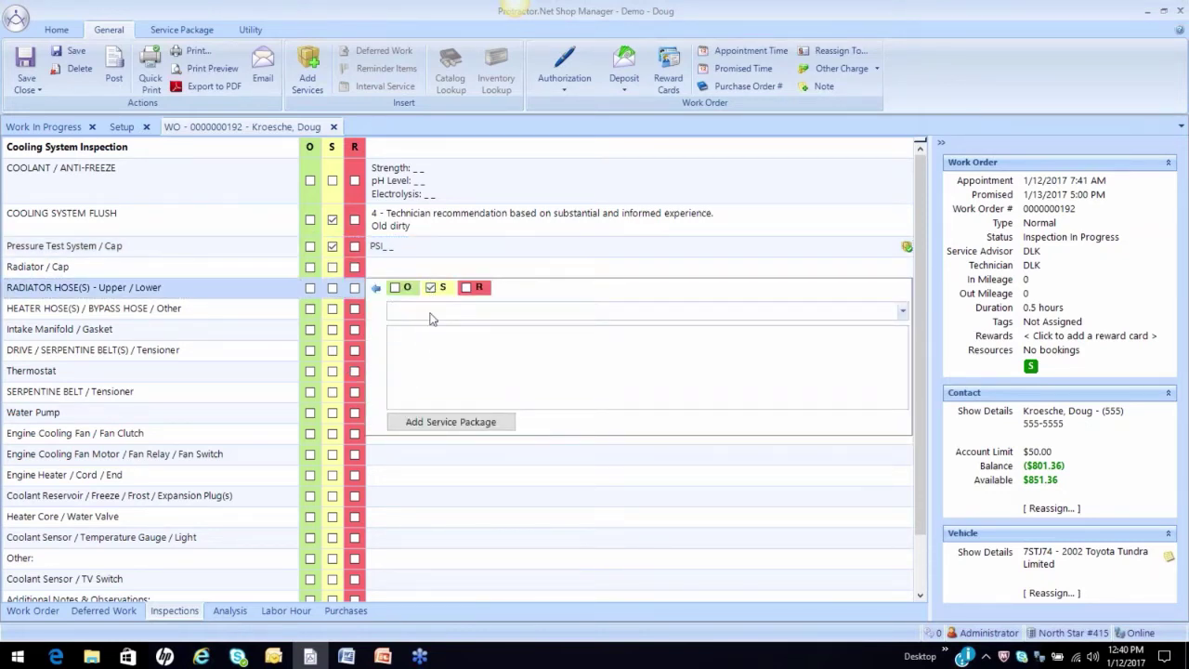
{"action": "left_click", "coordinate": [447, 424]}
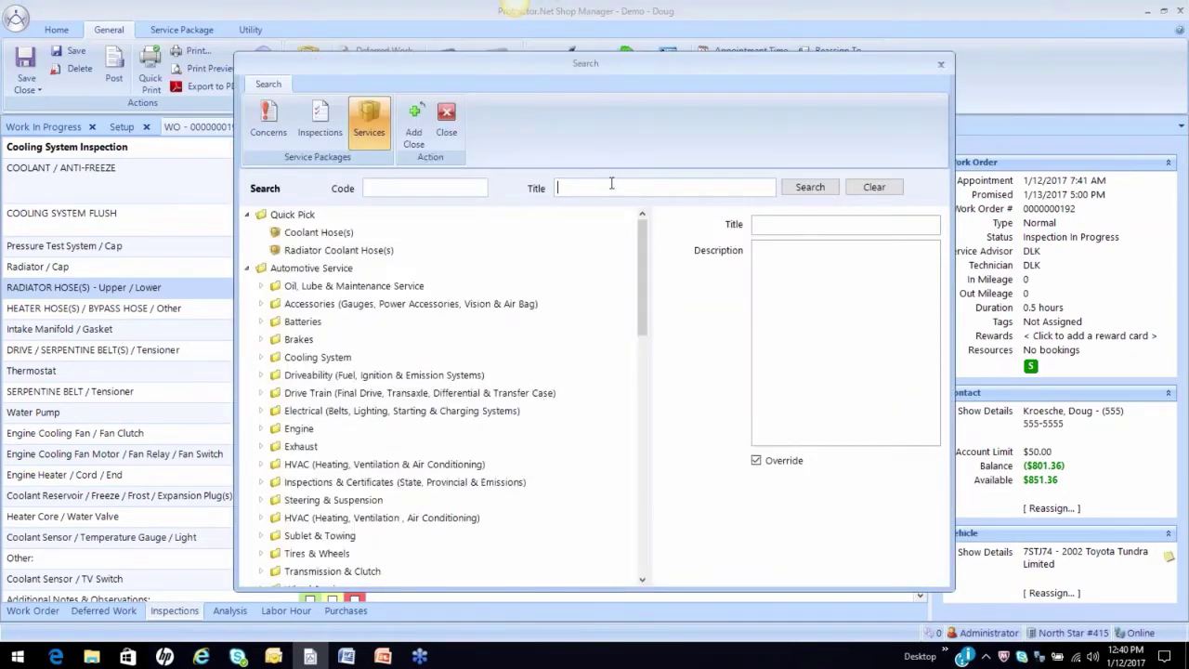
{"action": "type", "text": "hose"}
{"action": "key", "text": "Return"}
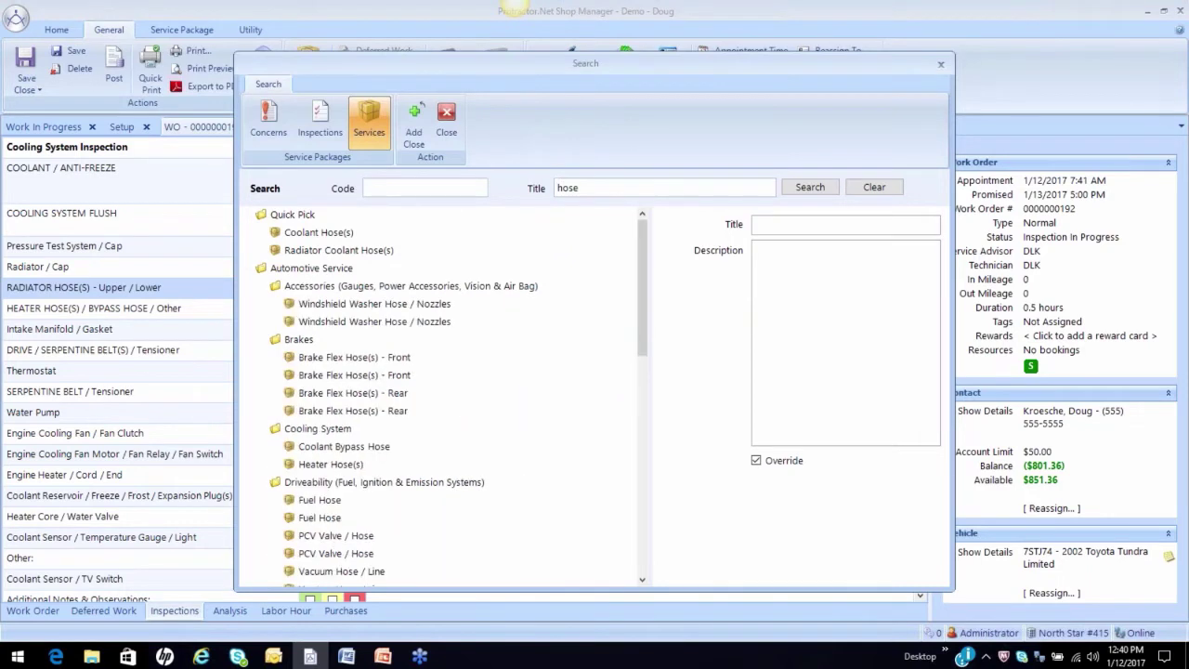
{"action": "left_click", "coordinate": [326, 466]}
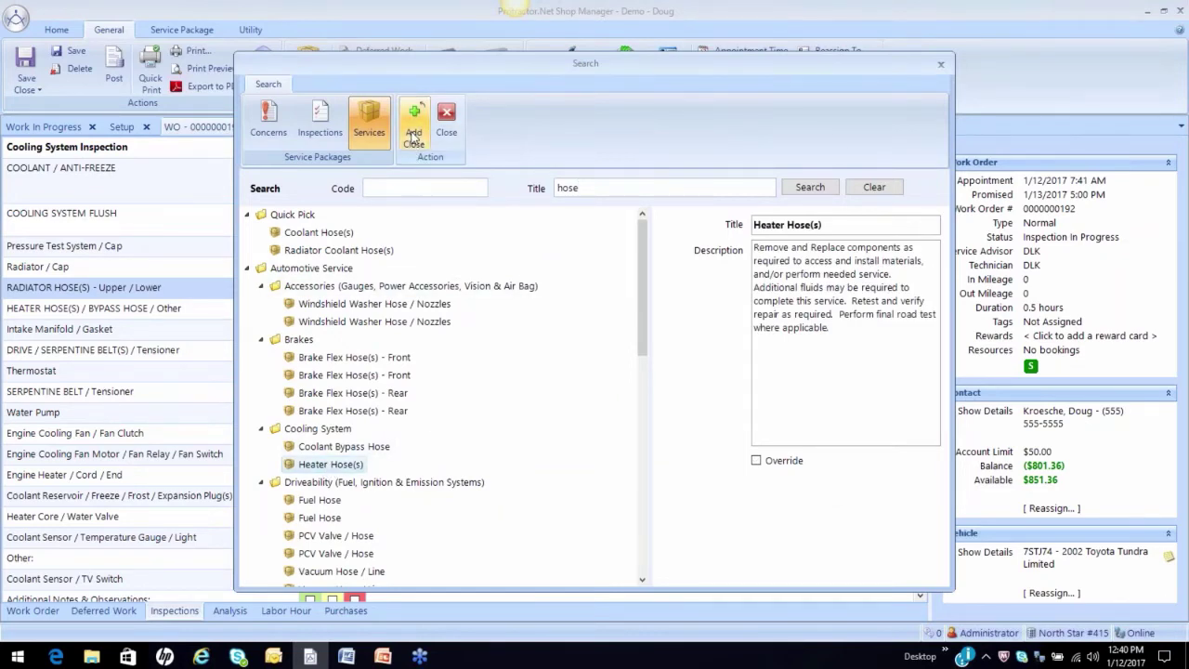
{"action": "left_click", "coordinate": [414, 138]}
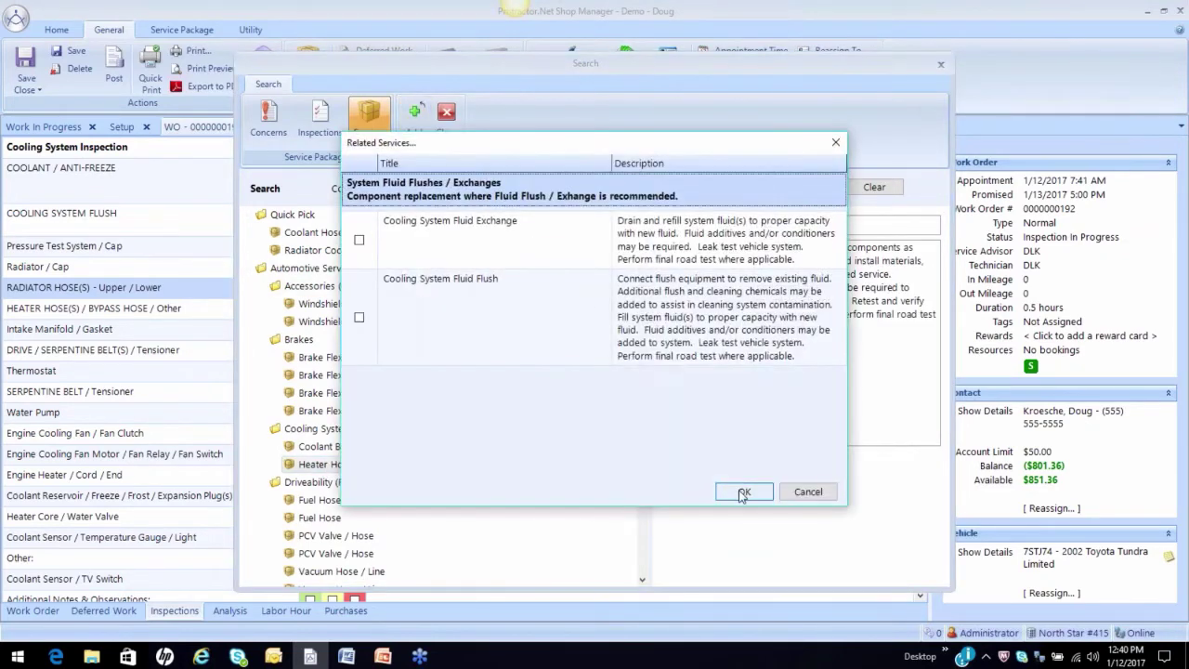
{"action": "left_click", "coordinate": [742, 492]}
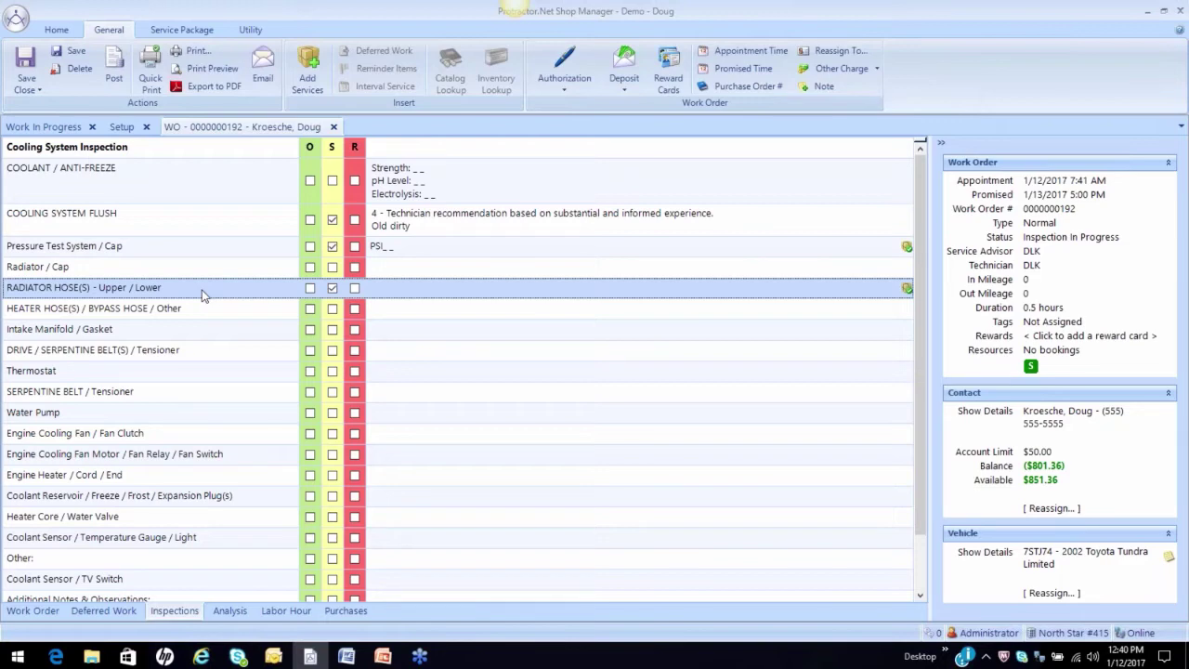
Step: Open the Inspections list under Work Order Setup in the program's setup
{"action": "key", "text": "alt+Tab"}
{"action": "left_click", "coordinate": [120, 127]}
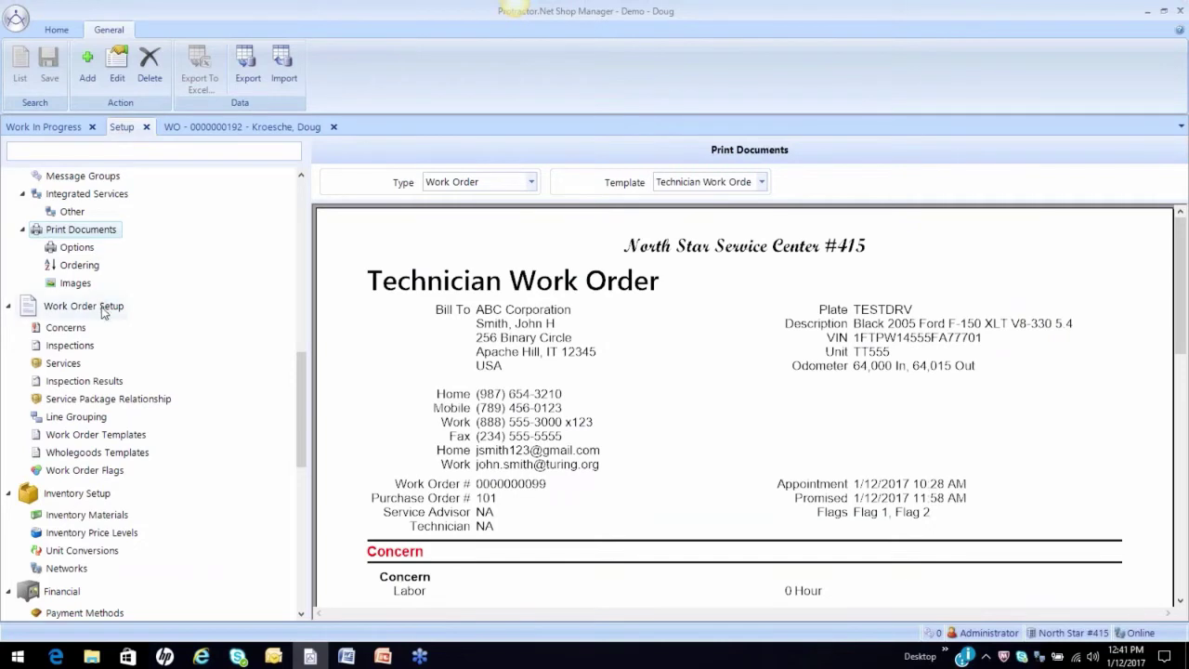
{"action": "left_click", "coordinate": [66, 327]}
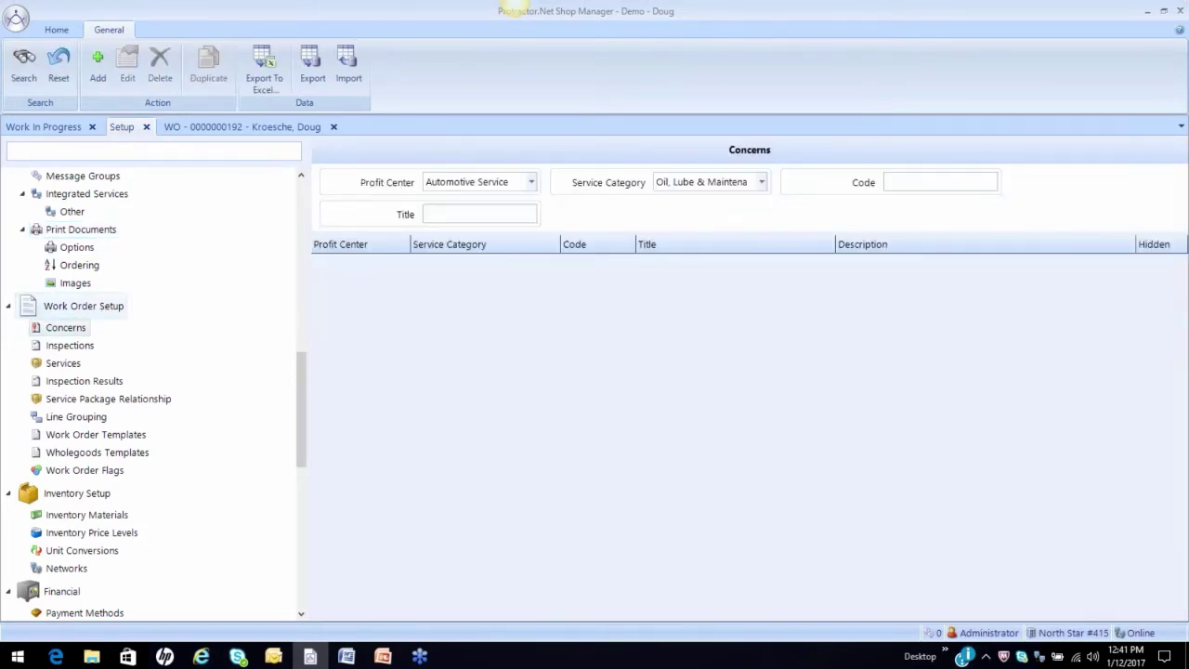
{"action": "left_click", "coordinate": [78, 348]}
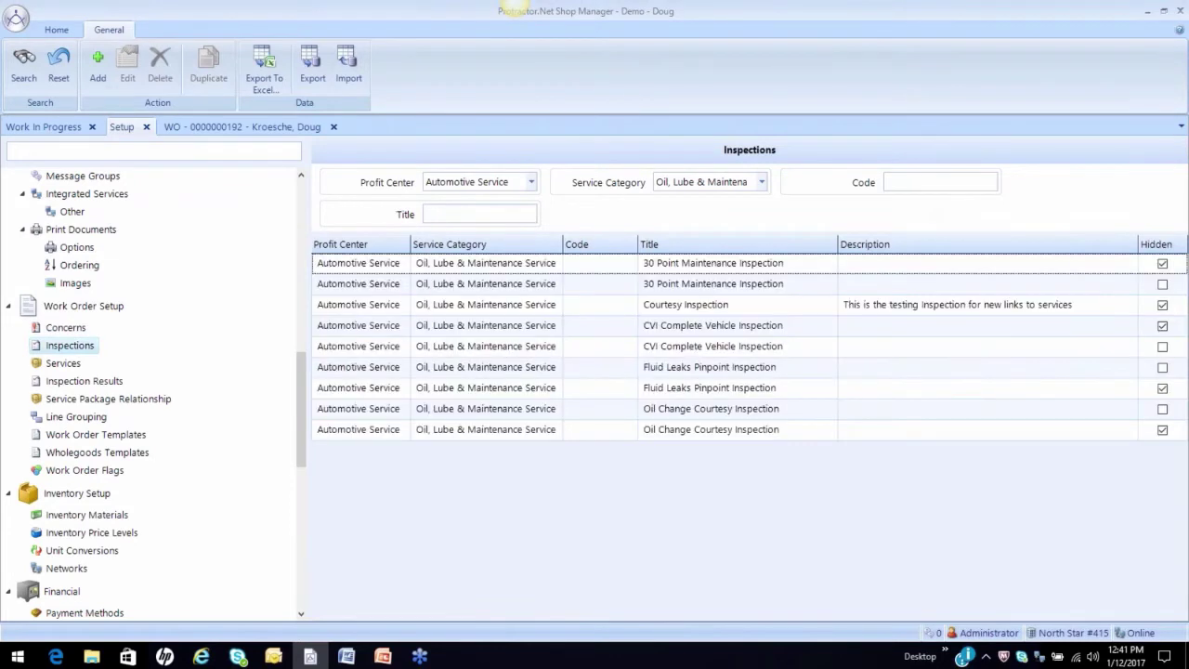
Step: Filter the inspections to the Cooling System category and open the Cooling System Inspection template's inspection lines
{"action": "left_click", "coordinate": [762, 184]}
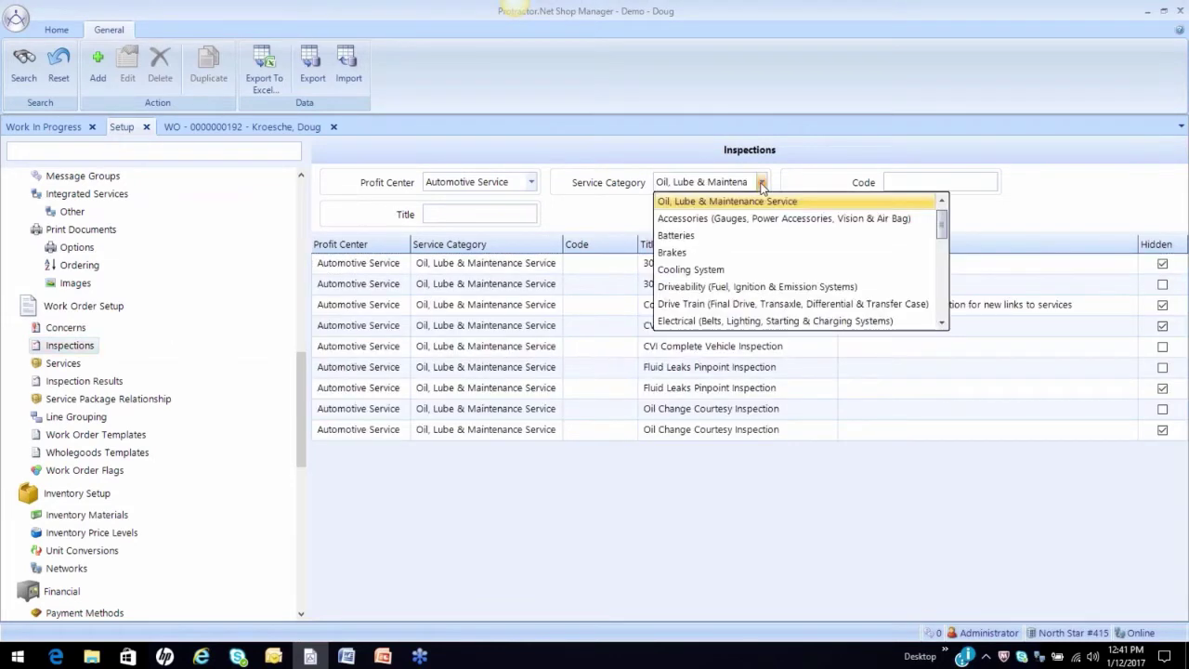
{"action": "key", "text": "Return"}
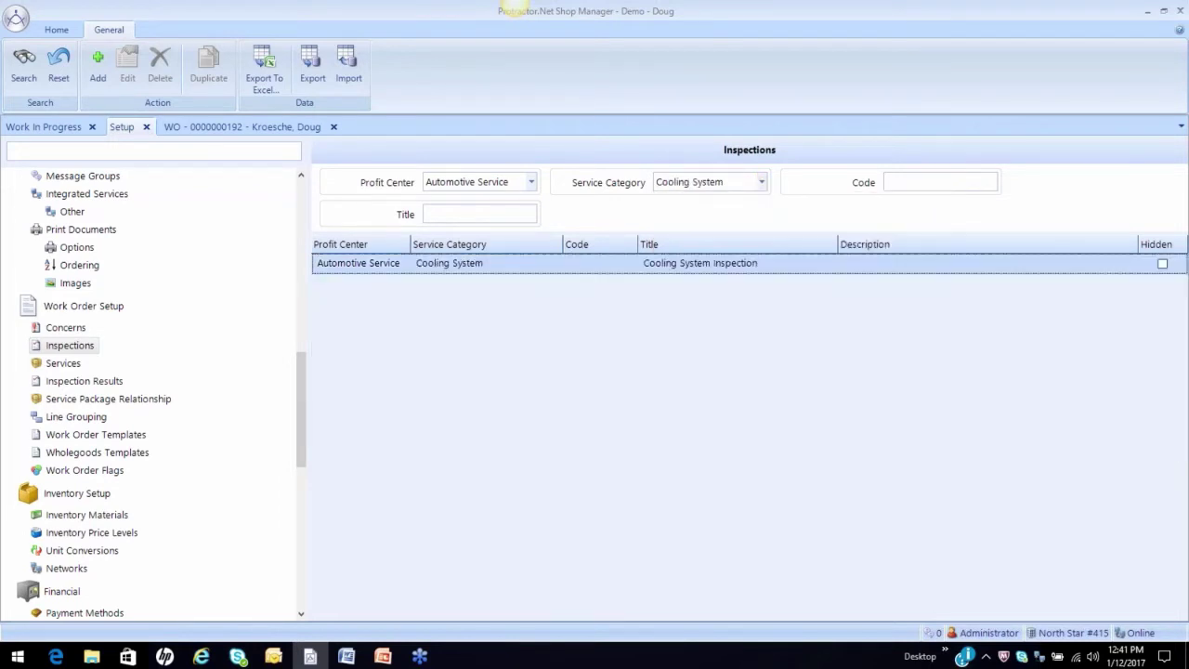
{"action": "double_click", "coordinate": [724, 270]}
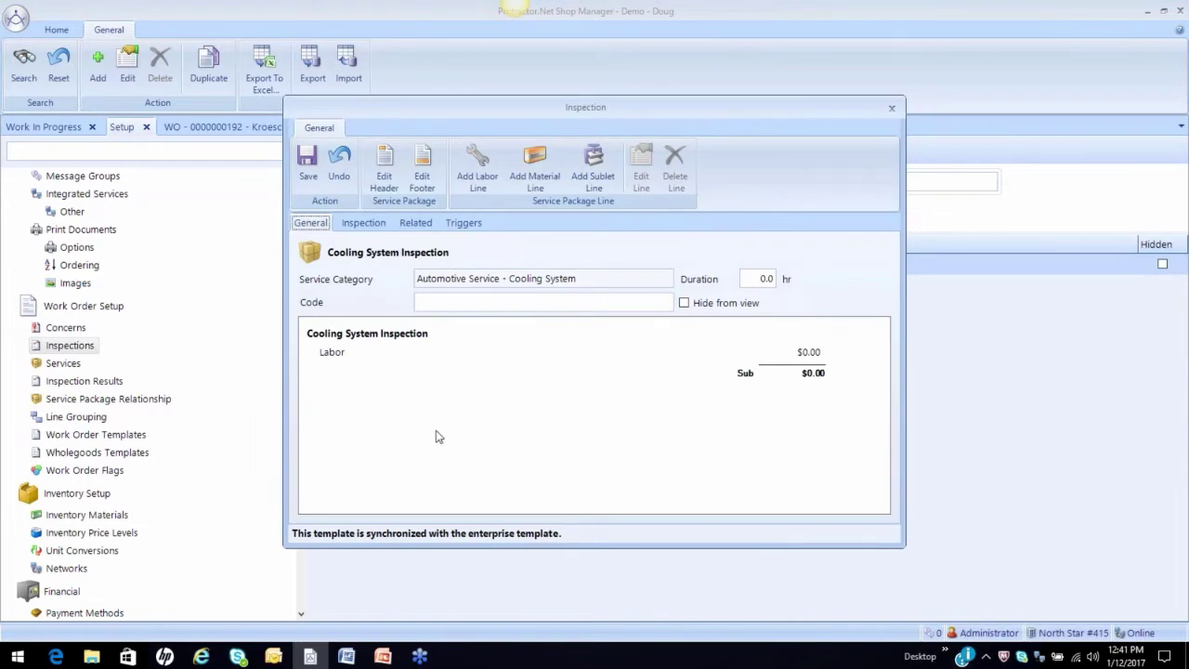
{"action": "left_click", "coordinate": [365, 224]}
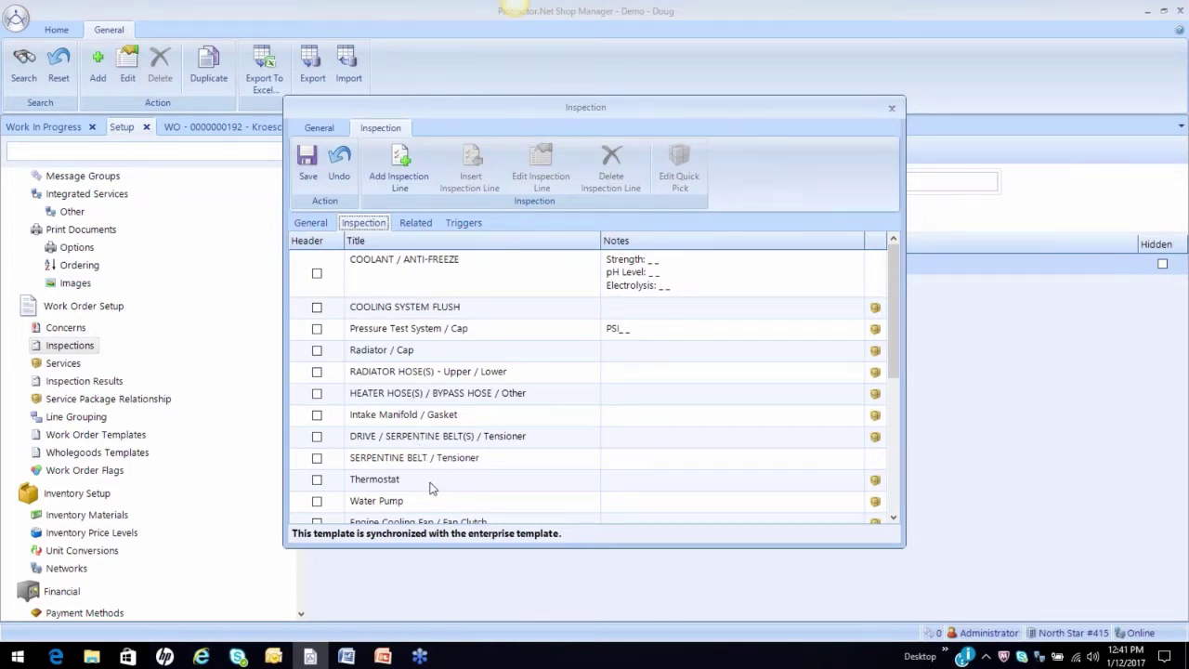
Step: Examine the quick pick service packages linked to the Radiator / Cap line, leaving them unmodified
{"action": "left_click", "coordinate": [410, 353]}
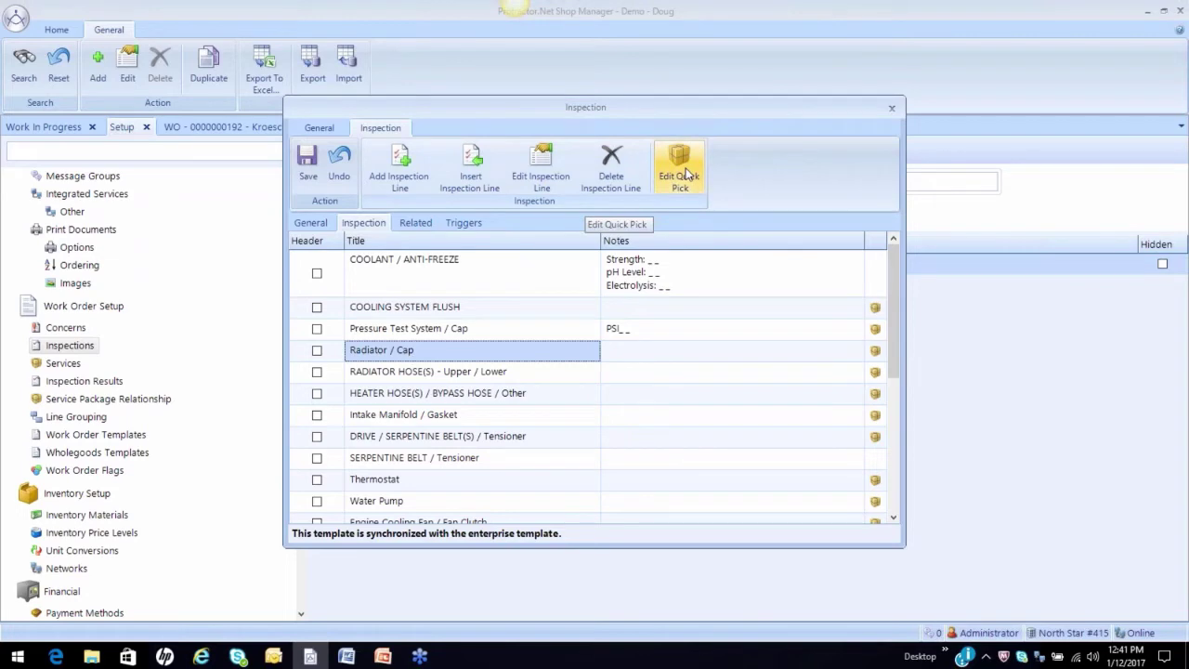
{"action": "left_click", "coordinate": [684, 173]}
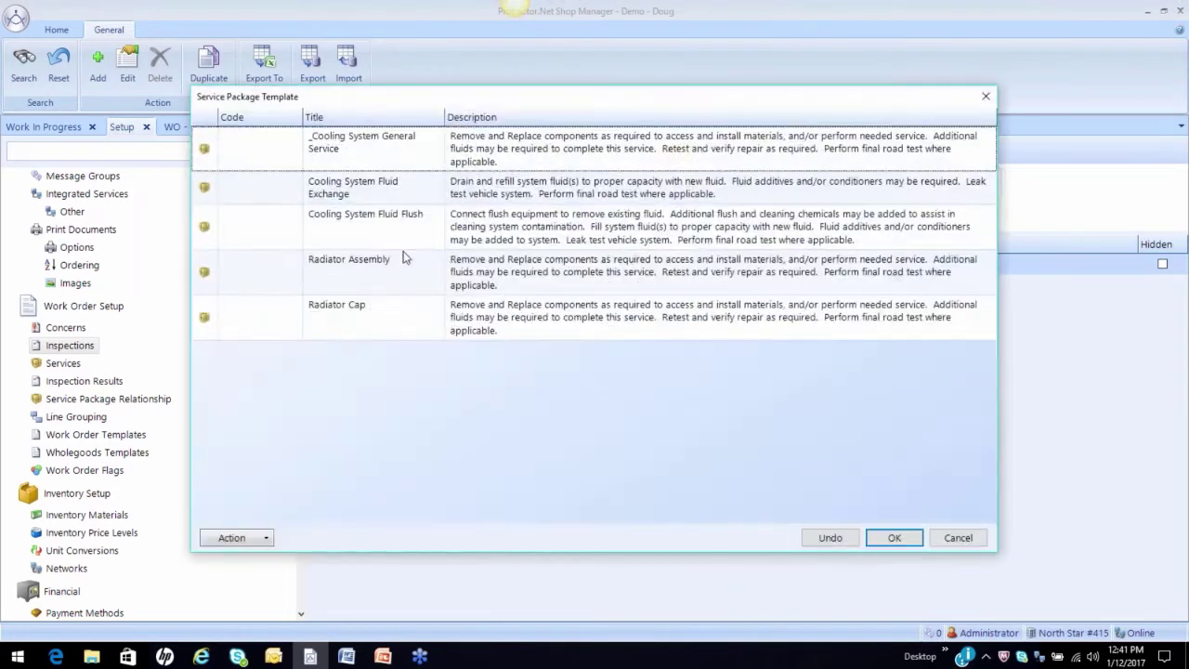
{"action": "left_click", "coordinate": [278, 192]}
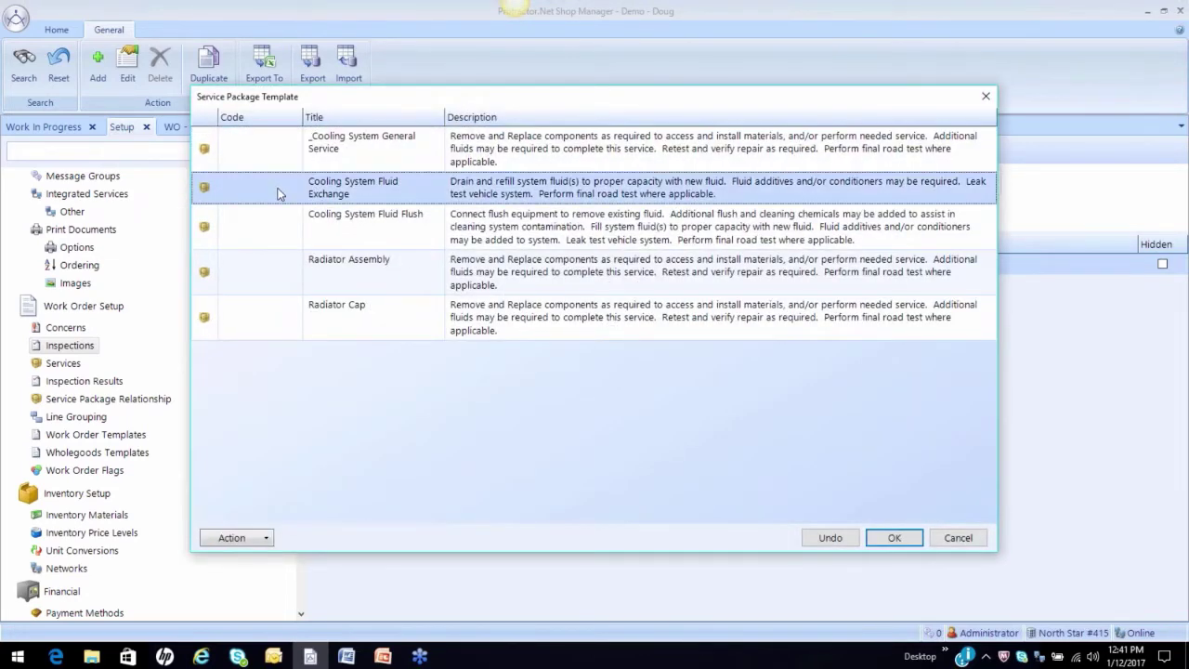
{"action": "left_click", "coordinate": [278, 226]}
{"action": "left_click", "coordinate": [292, 275]}
{"action": "left_click", "coordinate": [295, 316]}
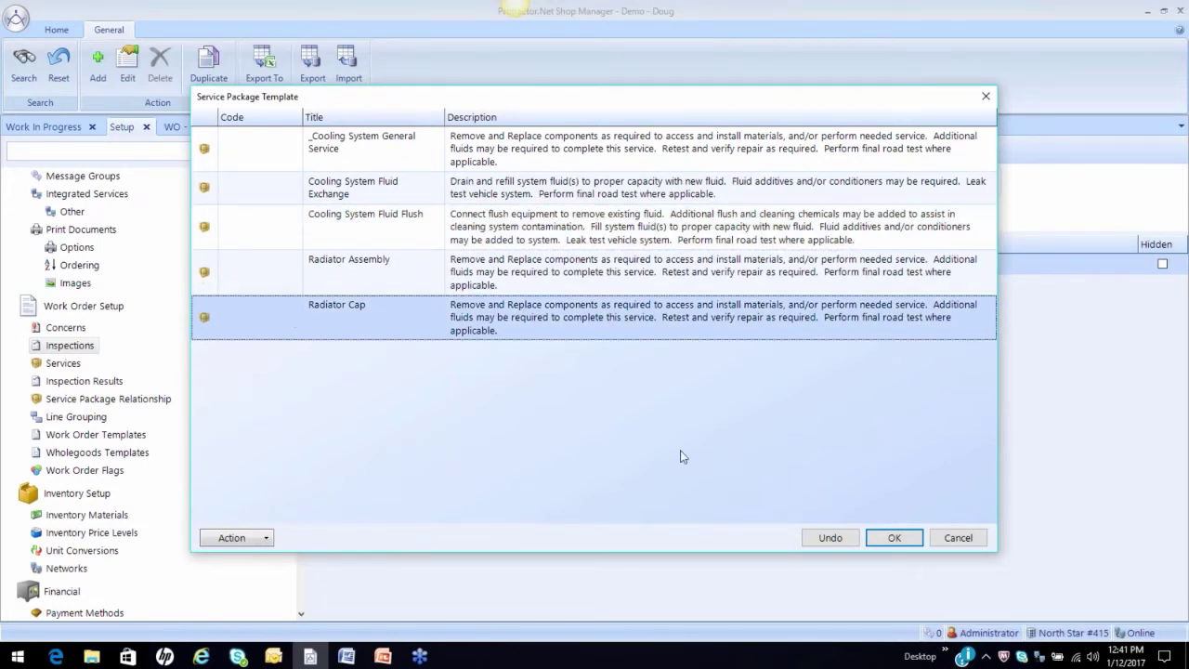
{"action": "left_click", "coordinate": [958, 537]}
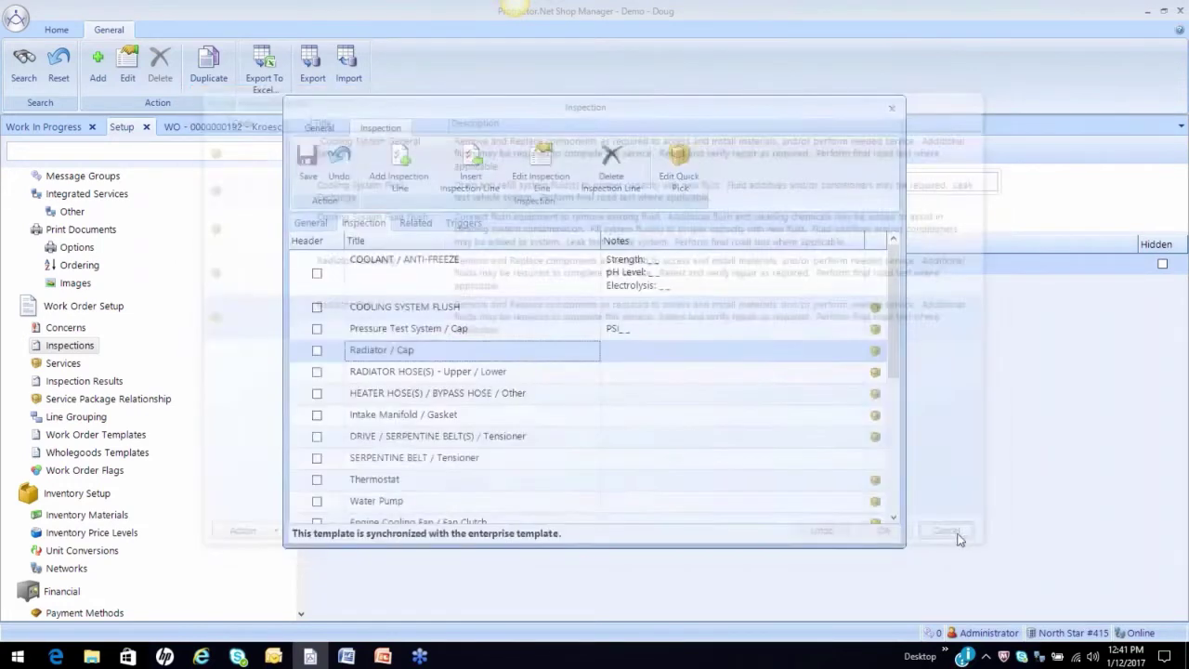
Step: Open the COOLANT / ANTI-FREEZE line's quick picks and browse the Cooling System service packages in an enlarged search window
{"action": "left_click", "coordinate": [675, 292]}
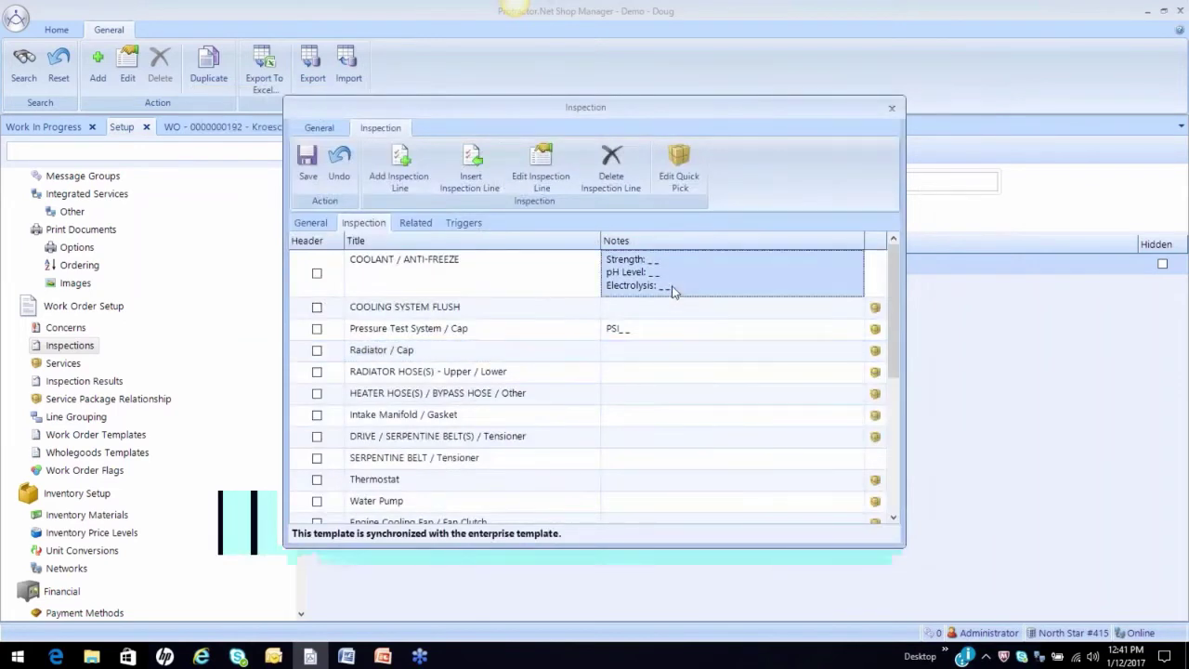
{"action": "left_click", "coordinate": [435, 284]}
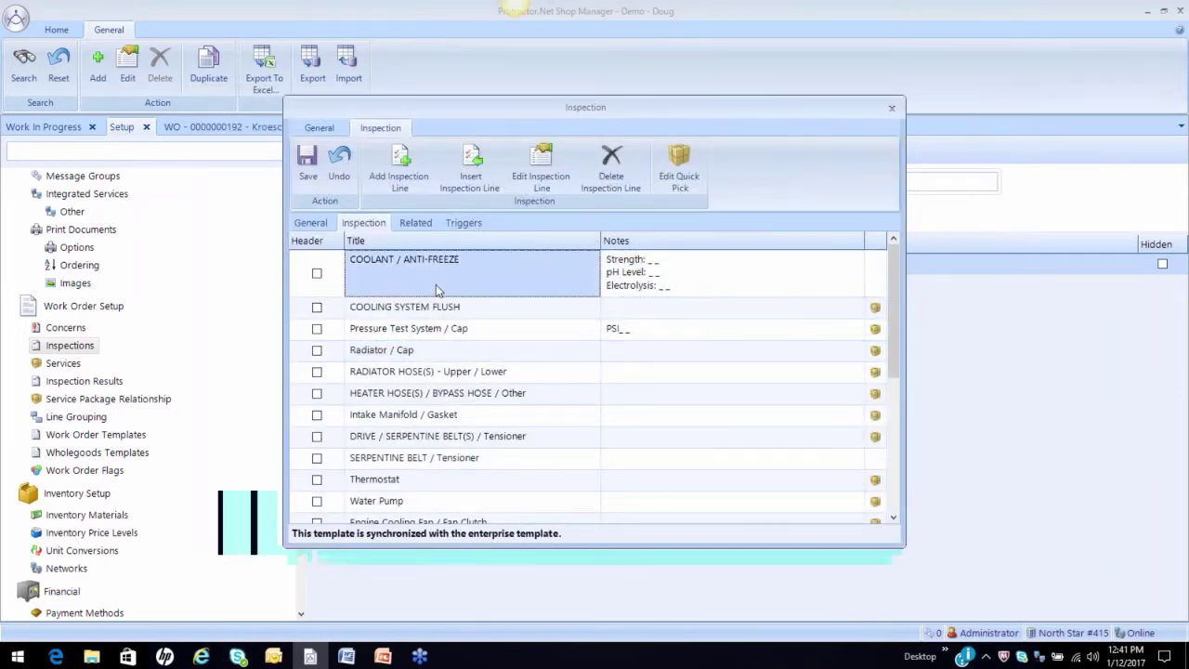
{"action": "left_click", "coordinate": [680, 165]}
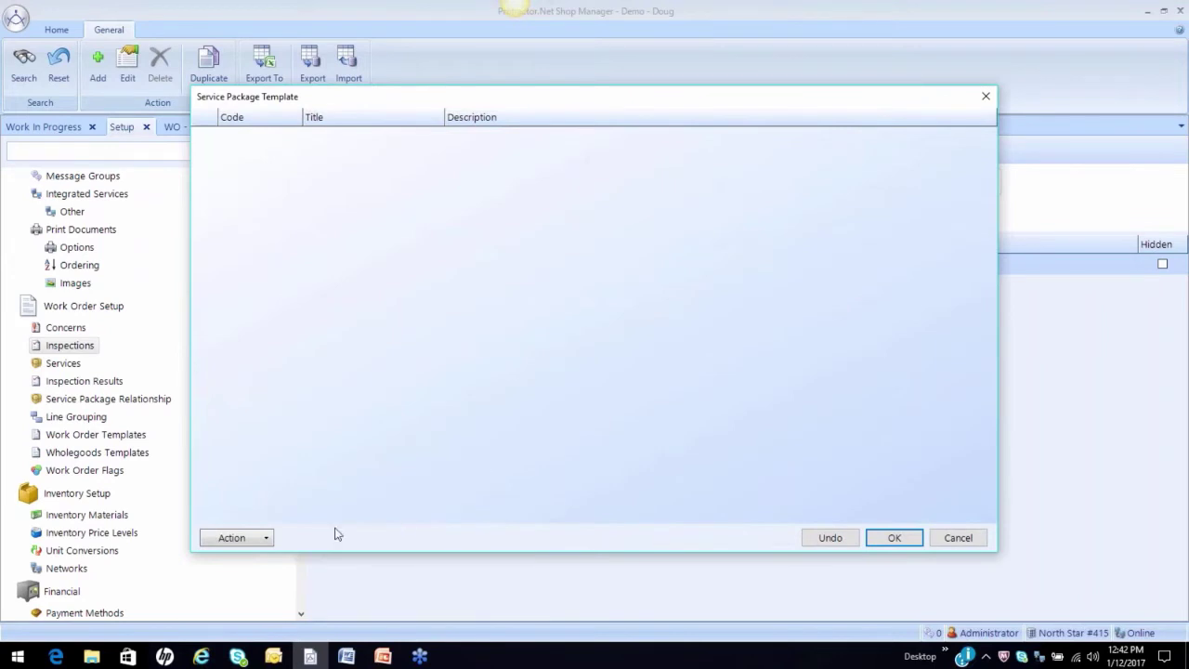
{"action": "left_click", "coordinate": [256, 539]}
{"action": "left_click", "coordinate": [248, 559]}
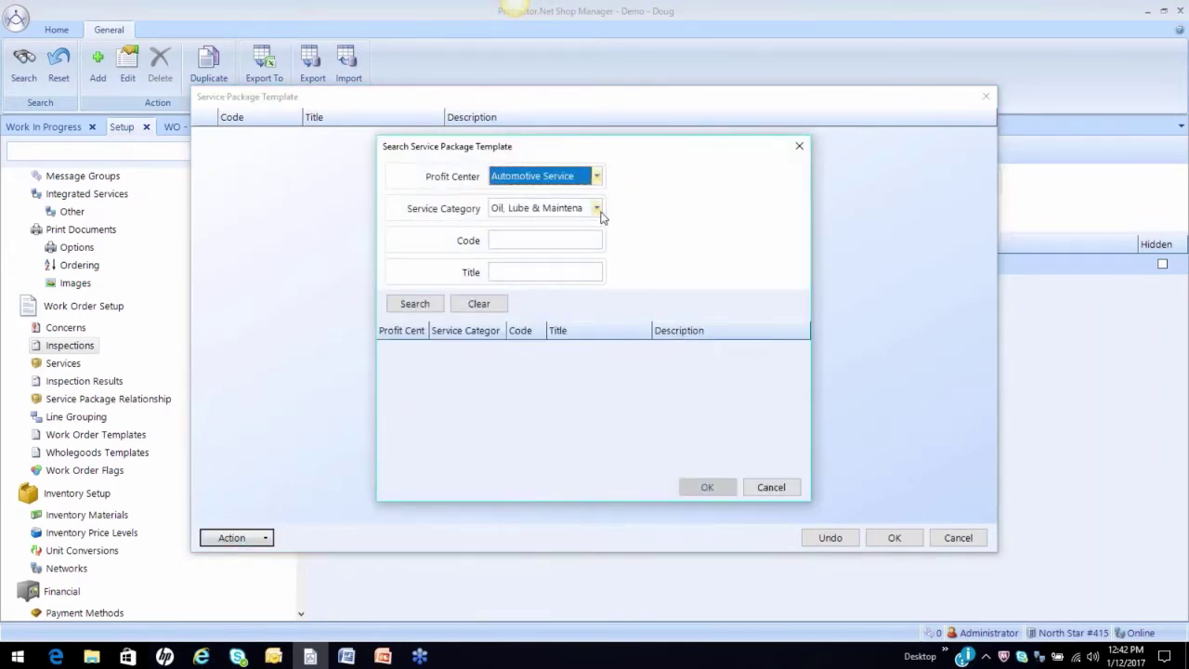
{"action": "left_click", "coordinate": [597, 209]}
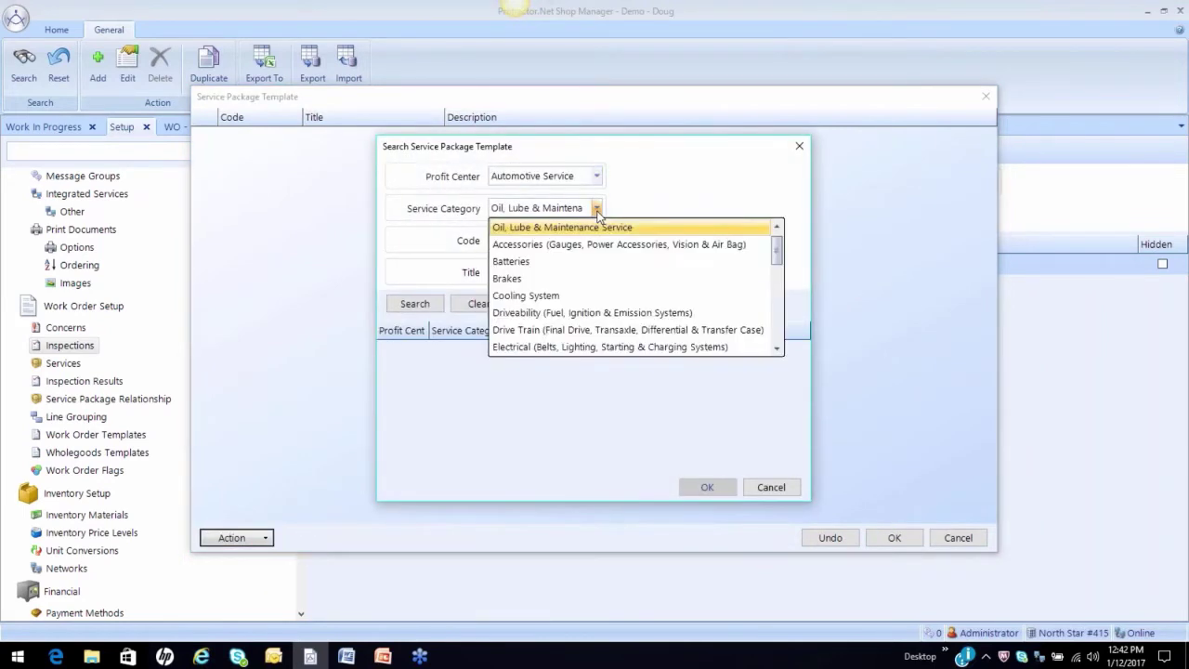
{"action": "left_click", "coordinate": [568, 297]}
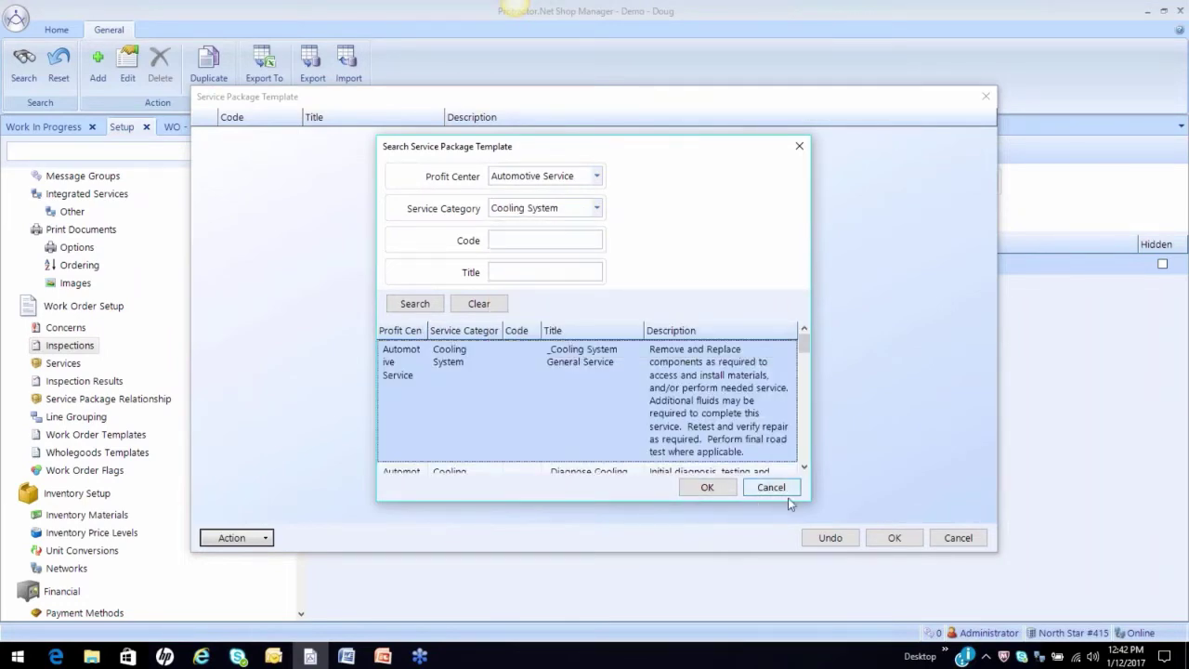
{"action": "left_click_drag", "start_coordinate": [810, 501], "coordinate": [1068, 595]}
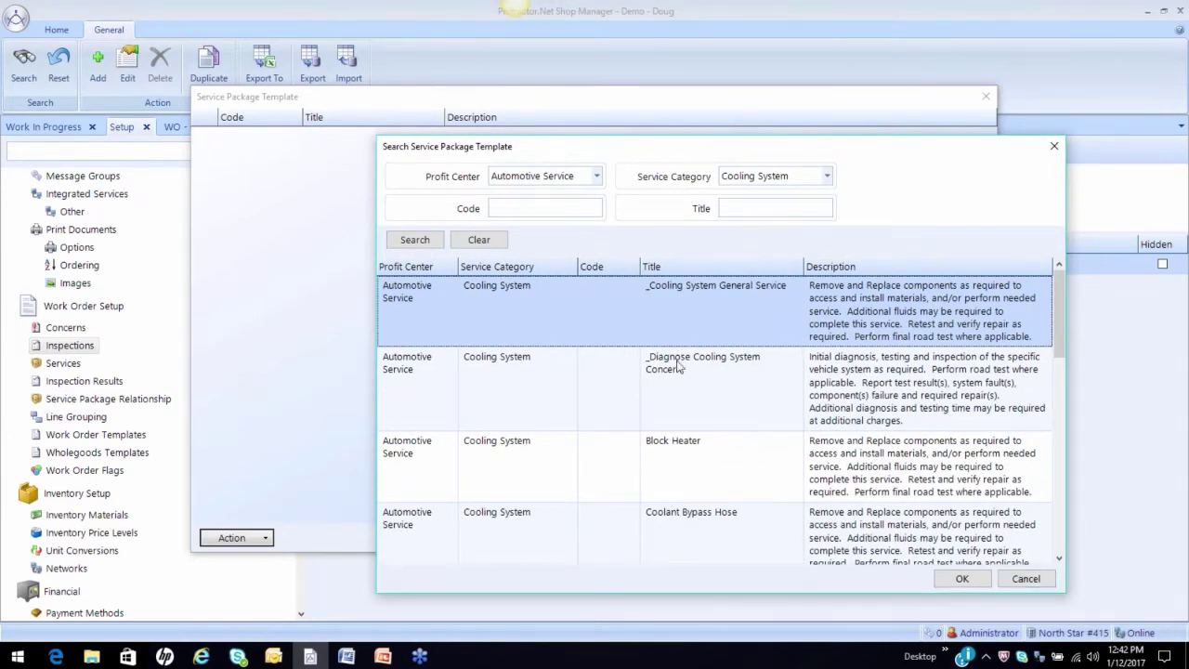
{"action": "scroll", "coordinate": [712, 527], "scroll_direction": "down", "scroll_amount": 2}
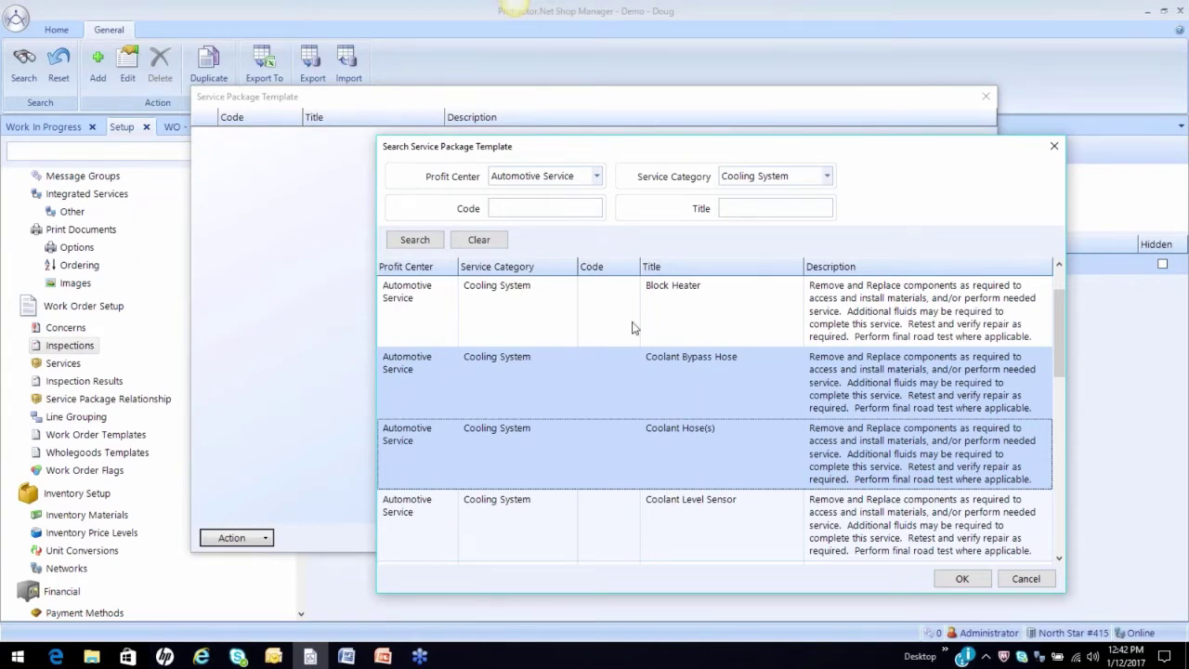
Step: Find packages titled "flu" and add Cooling System Fluid Exchange and Cooling System Fluid Flush as the COOLANT / ANTI-FREEZE line's quick picks
{"action": "left_click", "coordinate": [797, 205]}
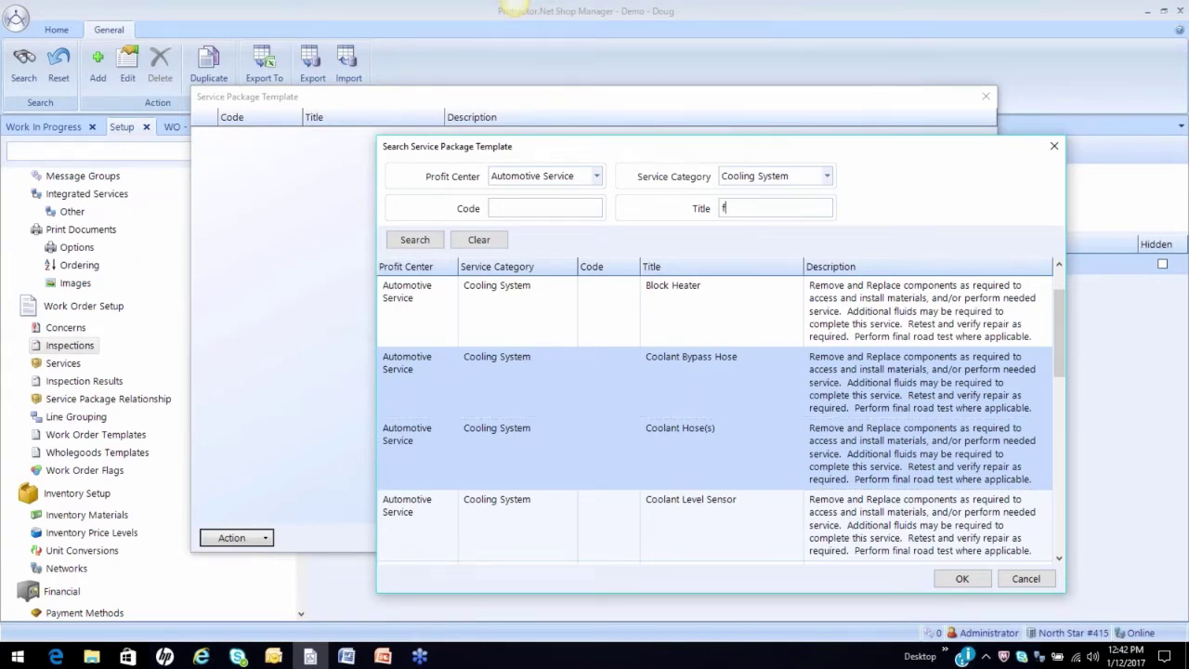
{"action": "key", "text": "Return"}
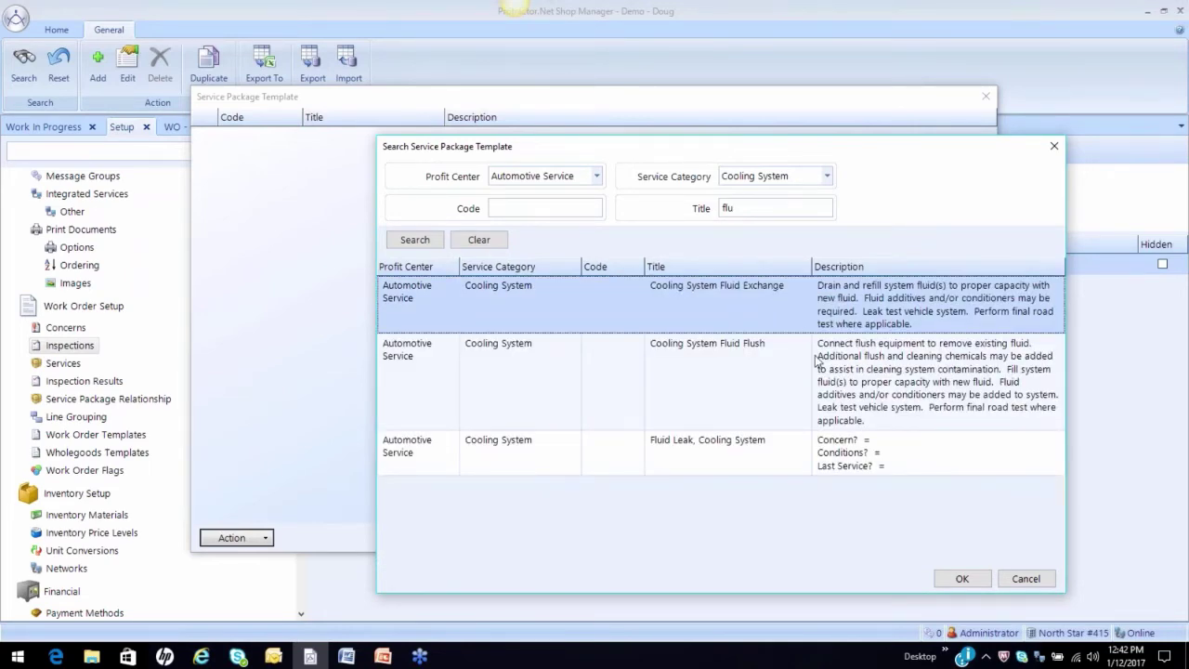
{"action": "left_click", "coordinate": [755, 371], "text": "ctrl"}
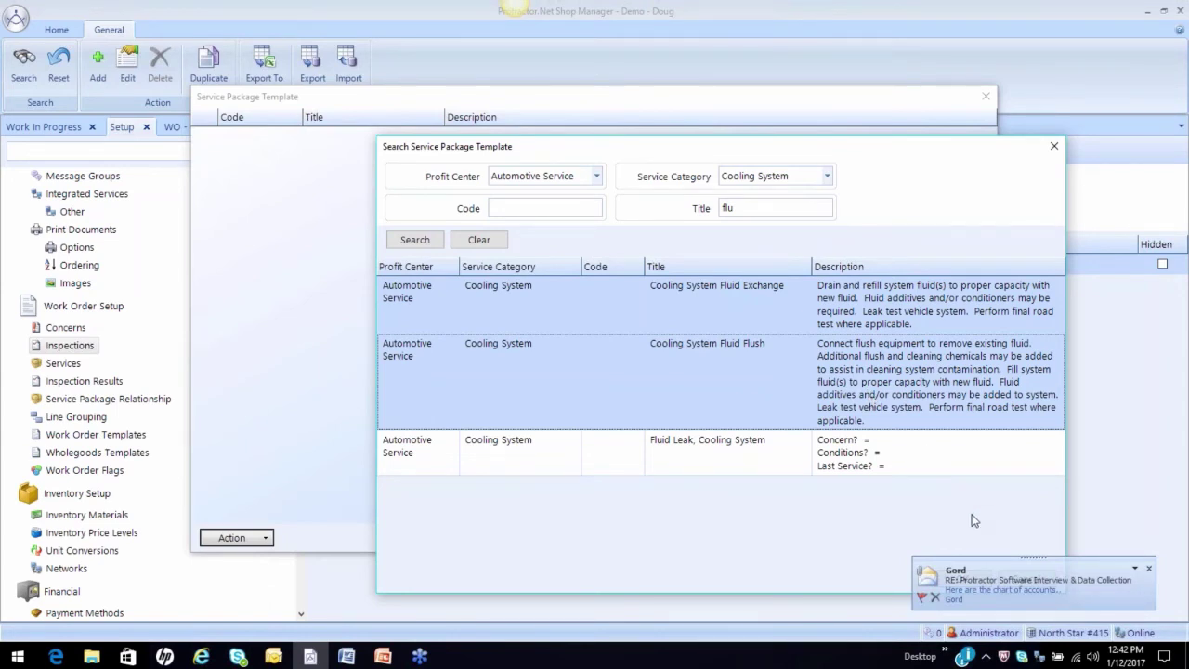
{"action": "left_click_drag", "start_coordinate": [887, 160], "coordinate": [795, 123]}
{"action": "left_click", "coordinate": [866, 539]}
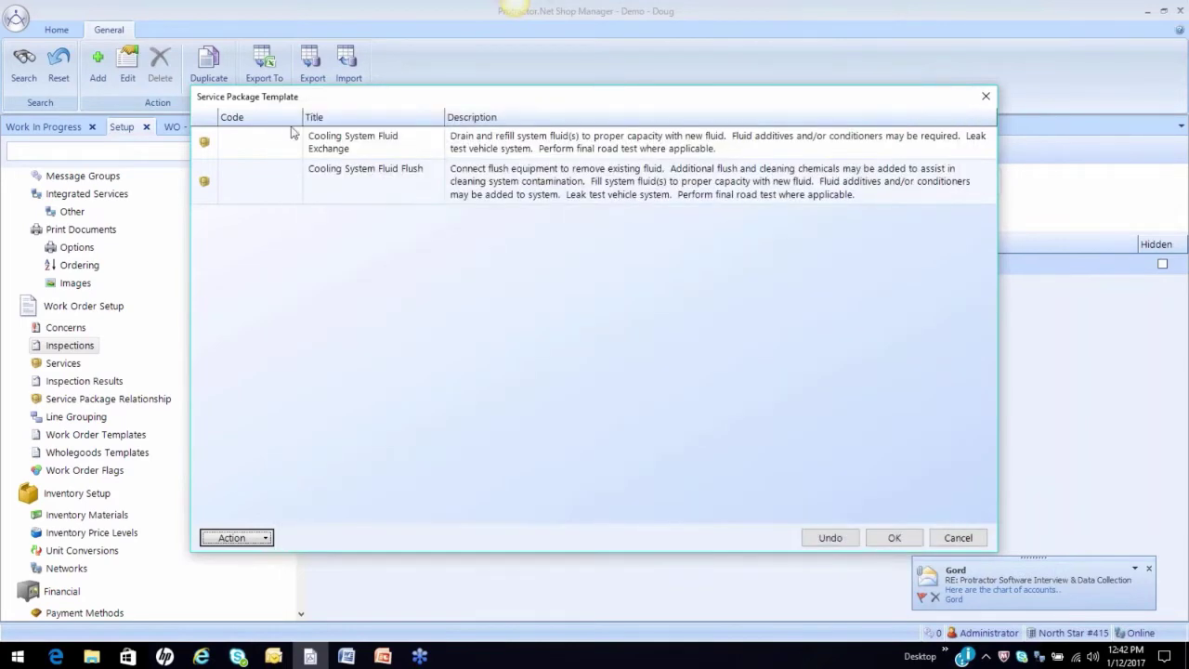
{"action": "left_click", "coordinate": [302, 174]}
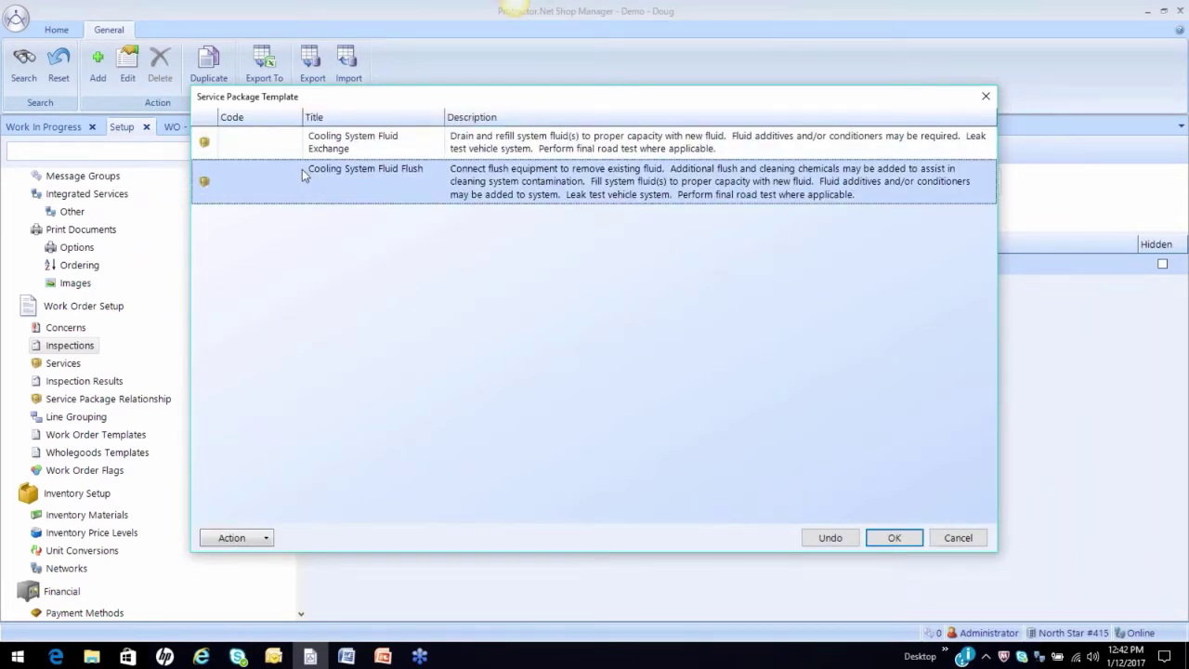
{"action": "left_click", "coordinate": [894, 538]}
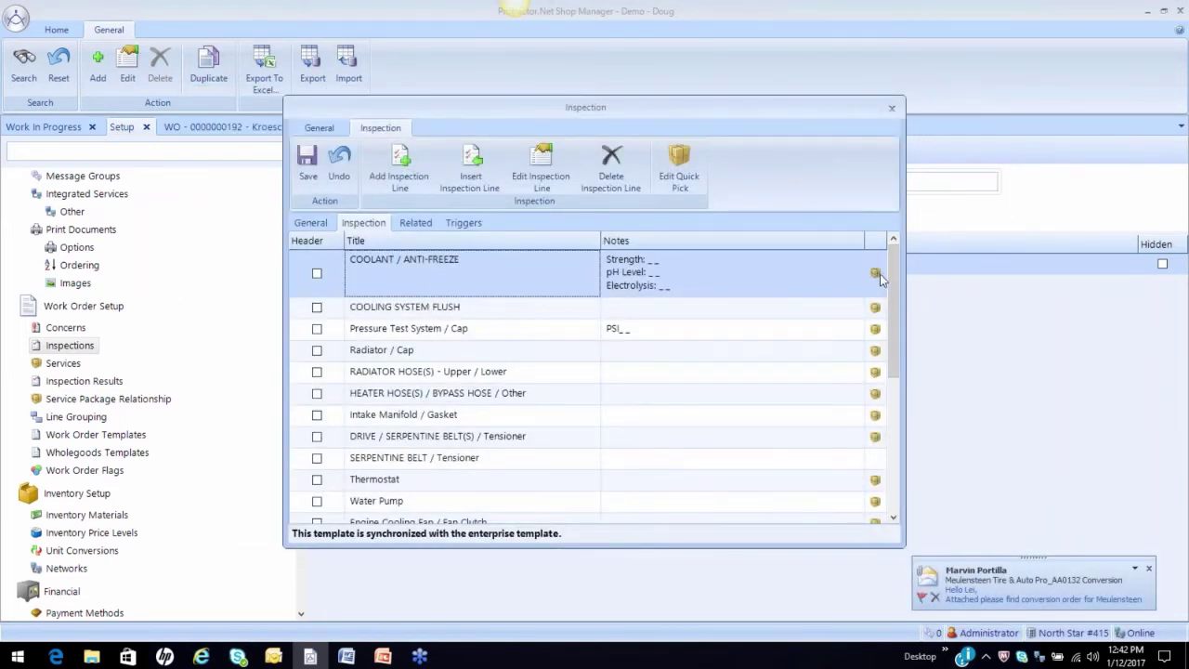
Step: Examine which service packages are linked to the inspection lines from COOLANT / ANTI-FREEZE through HEATER HOSE(S) / BYPASS HOSE / Other
{"action": "mouse_move", "coordinate": [878, 279]}
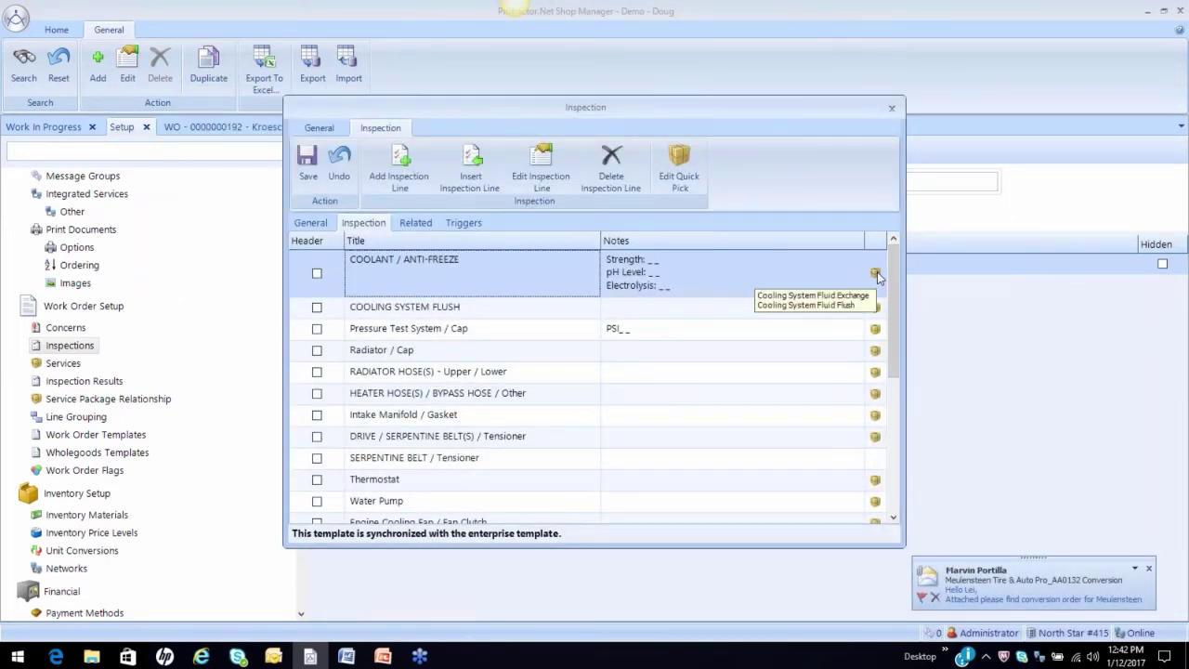
{"action": "mouse_move", "coordinate": [874, 313]}
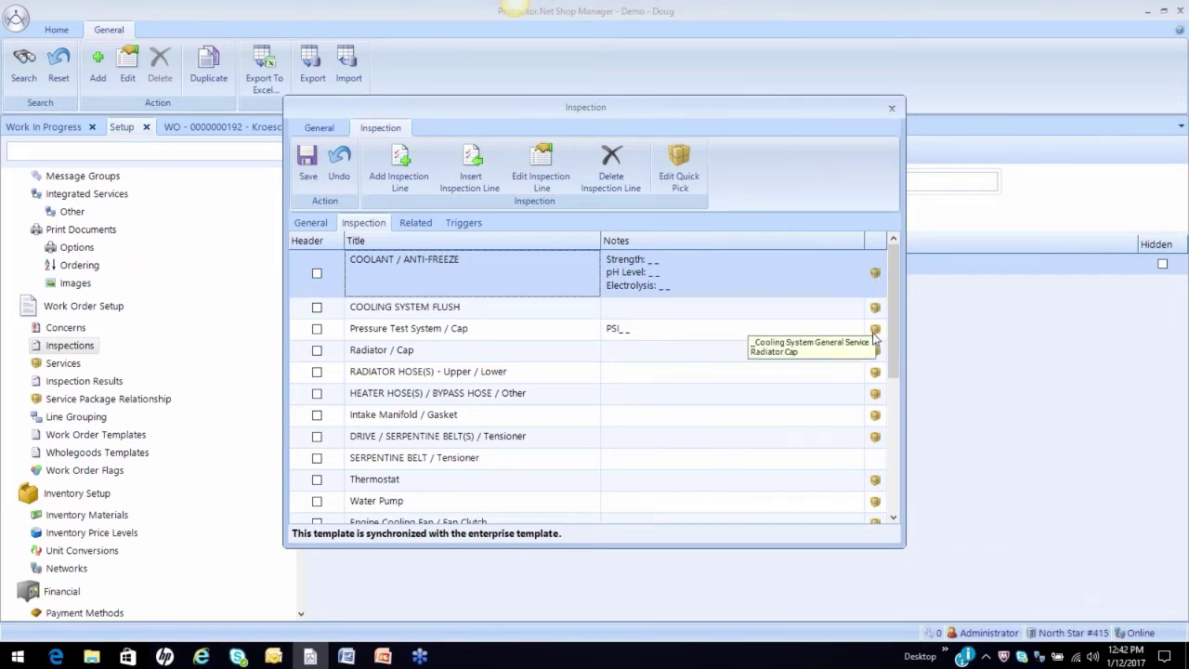
{"action": "mouse_move", "coordinate": [877, 353]}
{"action": "mouse_move", "coordinate": [877, 377]}
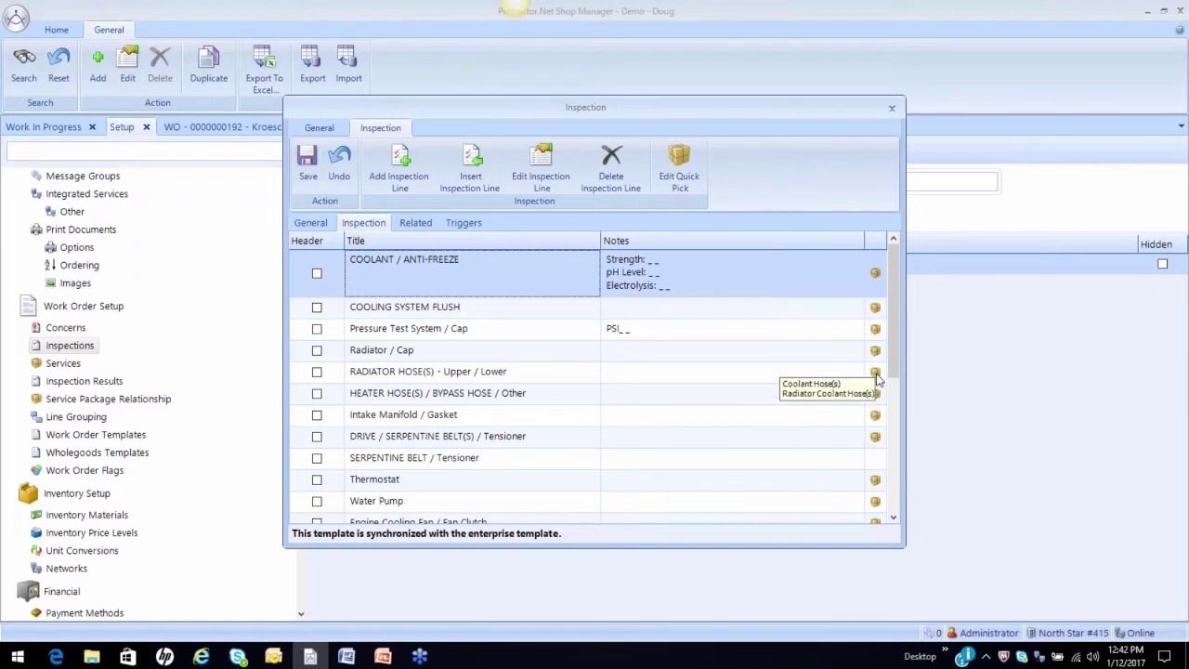
{"action": "mouse_move", "coordinate": [874, 401]}
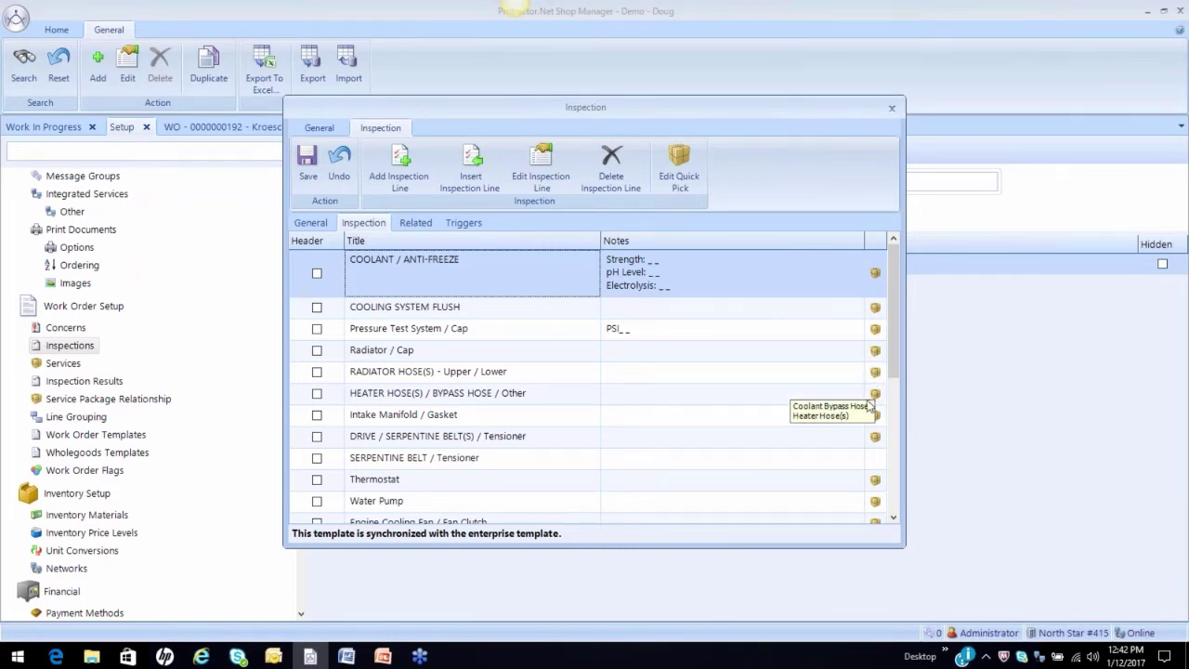
Step: Close the Cooling System Inspection template and return to the open work order's inspection
{"action": "left_click", "coordinate": [892, 111]}
{"action": "left_click", "coordinate": [601, 381]}
{"action": "left_click", "coordinate": [284, 129]}
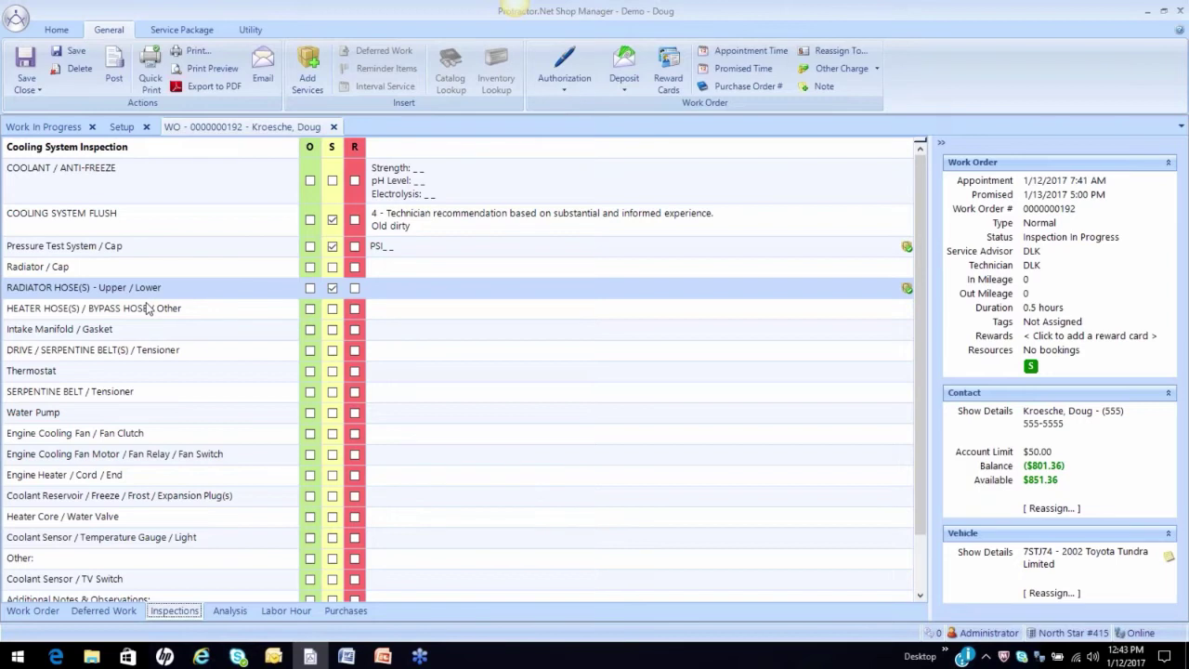
Step: Mark the Water Pump line as R with the reason "B - Part does not meet the design specification."
{"action": "left_click", "coordinate": [155, 415]}
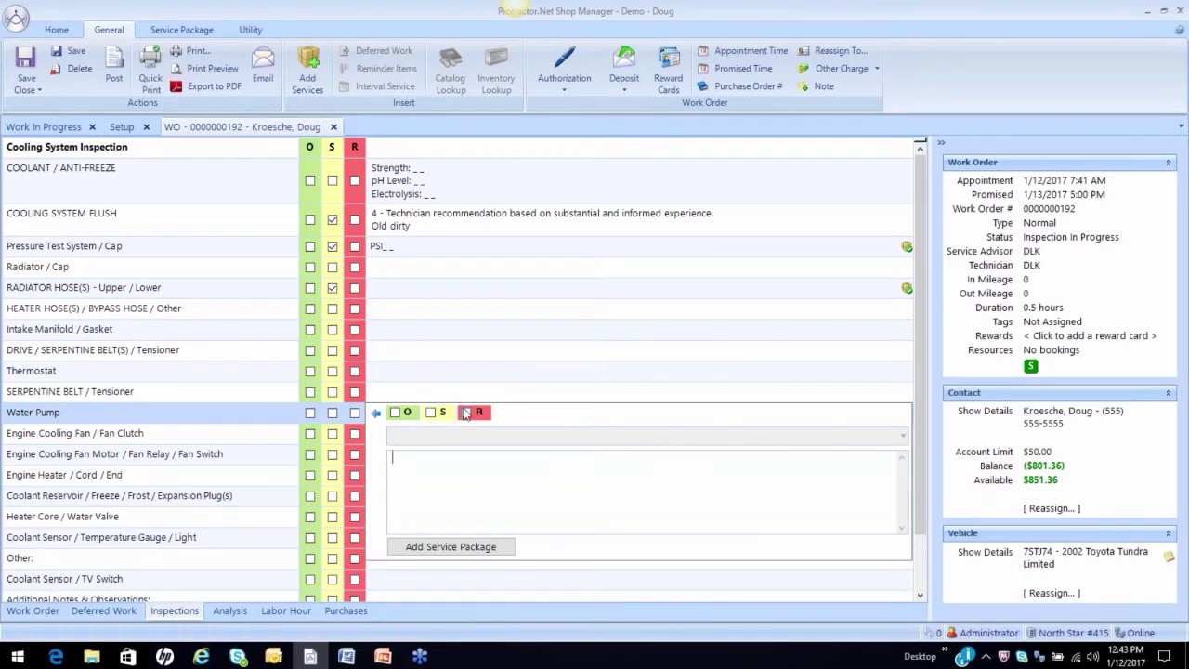
{"action": "left_click", "coordinate": [466, 412]}
{"action": "left_click", "coordinate": [903, 436]}
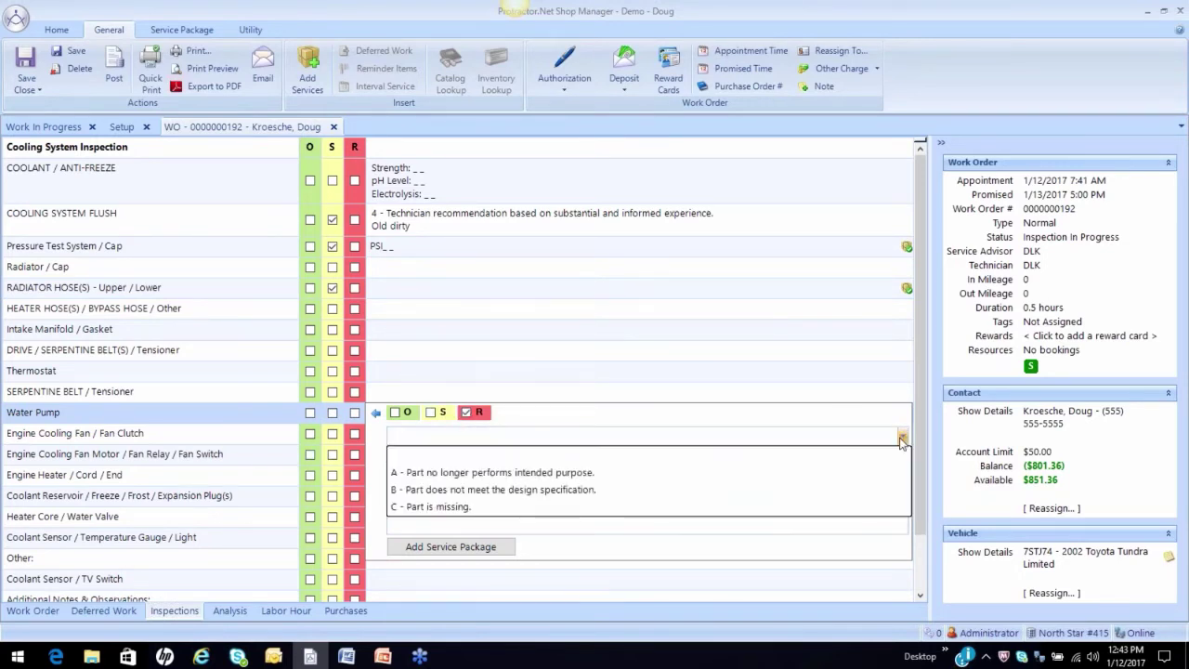
{"action": "left_click", "coordinate": [637, 492]}
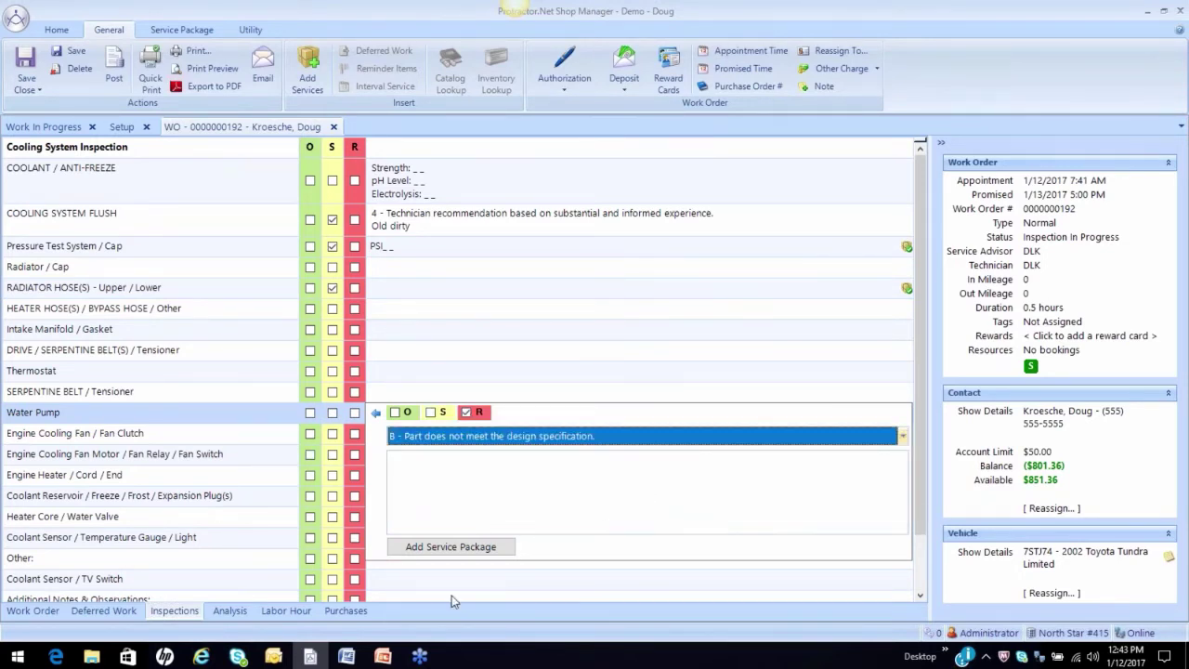
Step: Add the Water Pump quick pick service package to the Water Pump line without selecting any related services
{"action": "left_click", "coordinate": [455, 542]}
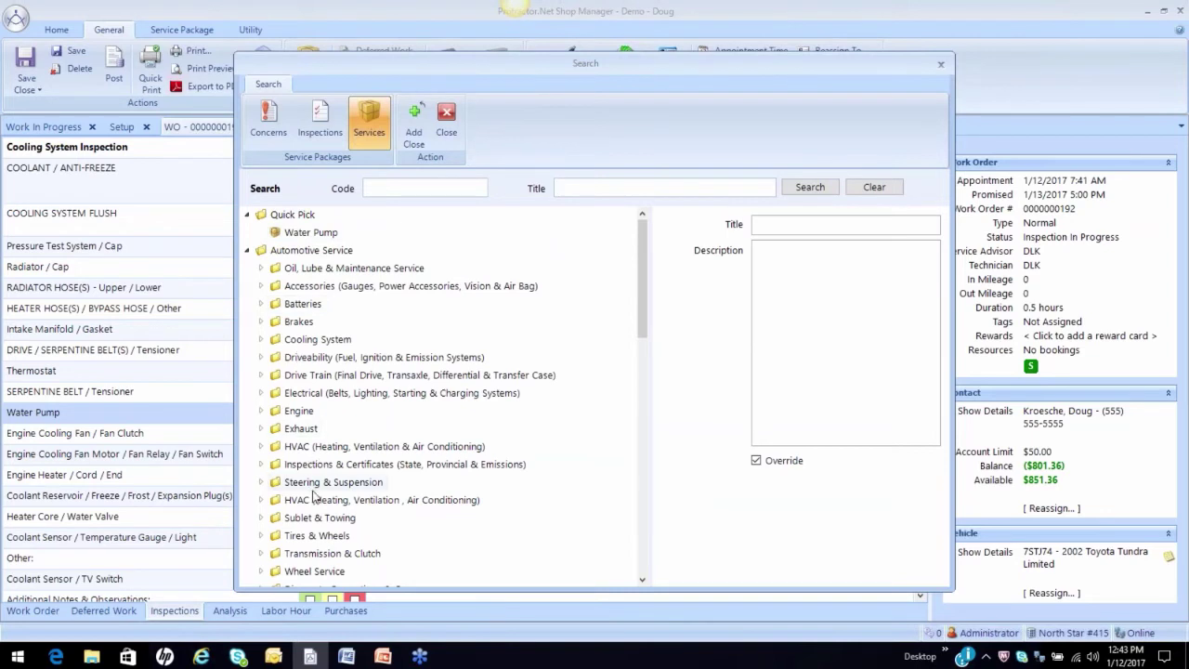
{"action": "left_click", "coordinate": [297, 215]}
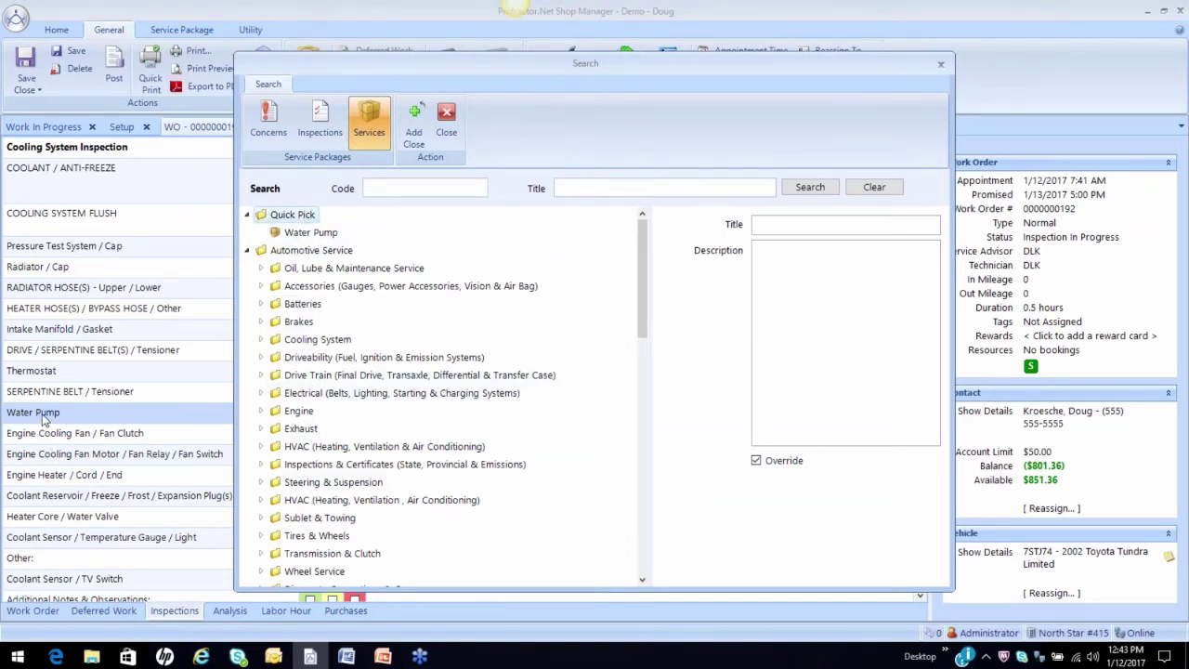
{"action": "left_click", "coordinate": [317, 234]}
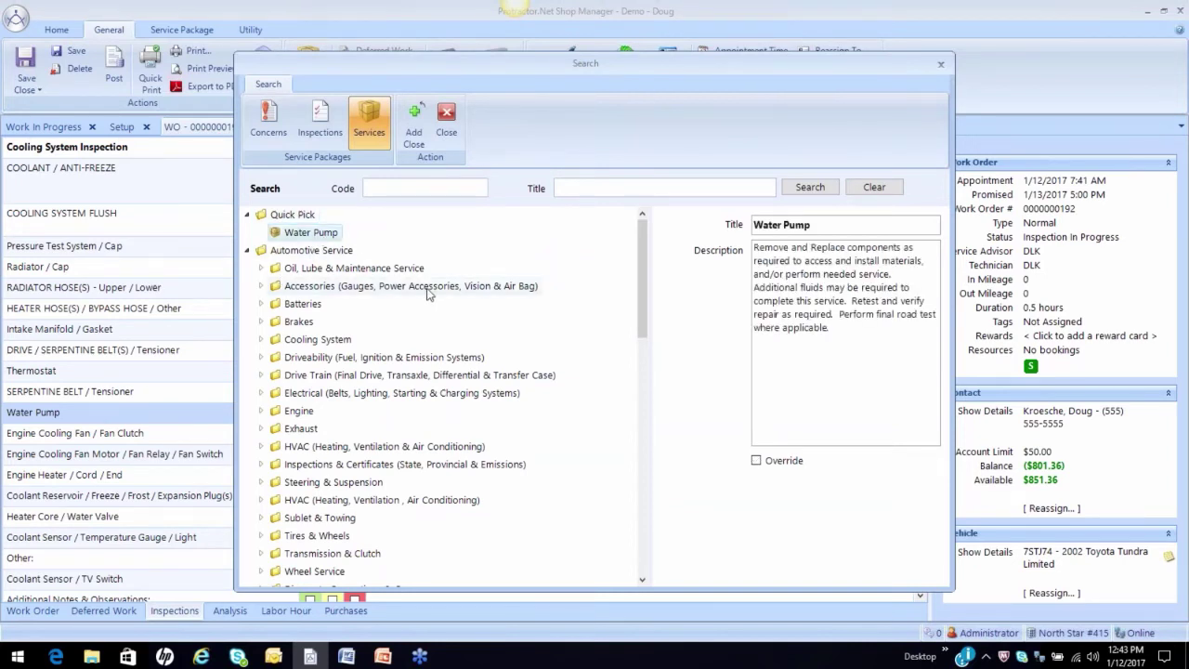
{"action": "left_click", "coordinate": [414, 121]}
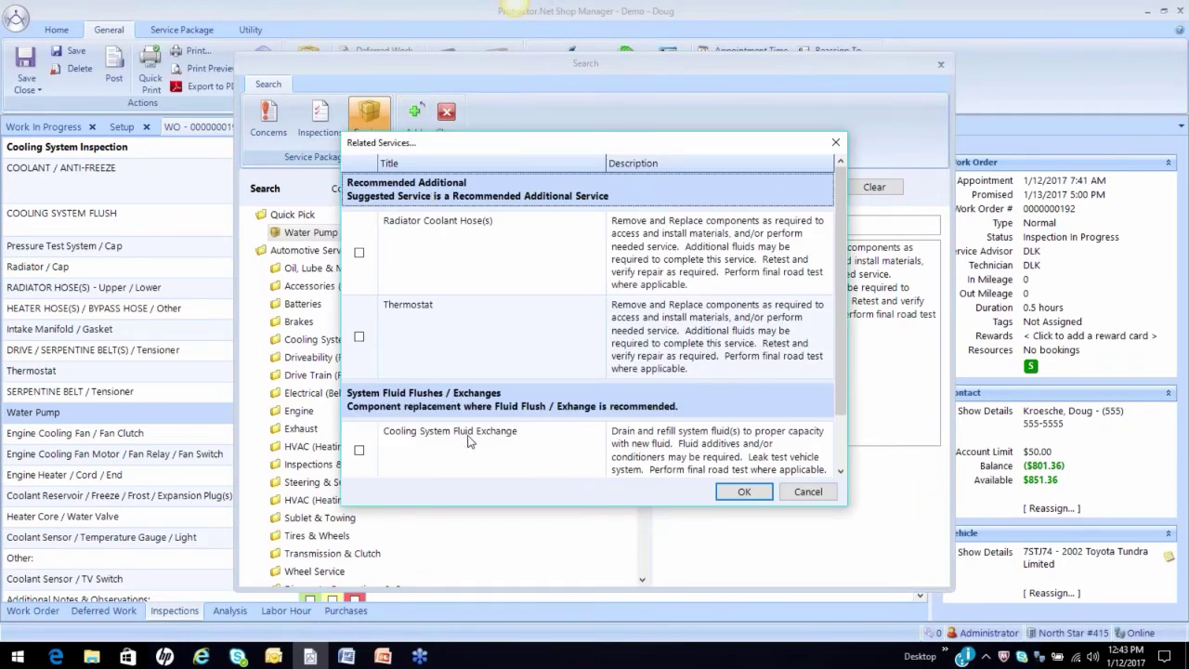
{"action": "scroll", "coordinate": [469, 441], "scroll_direction": "down", "scroll_amount": 2}
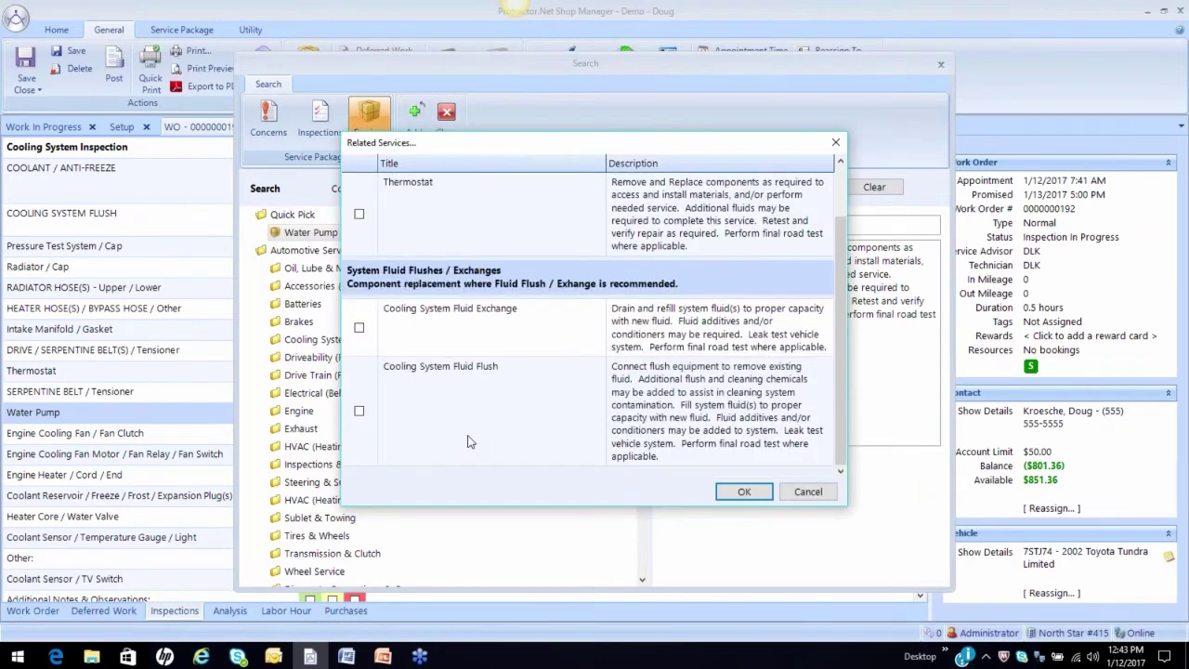
{"action": "left_click", "coordinate": [741, 493]}
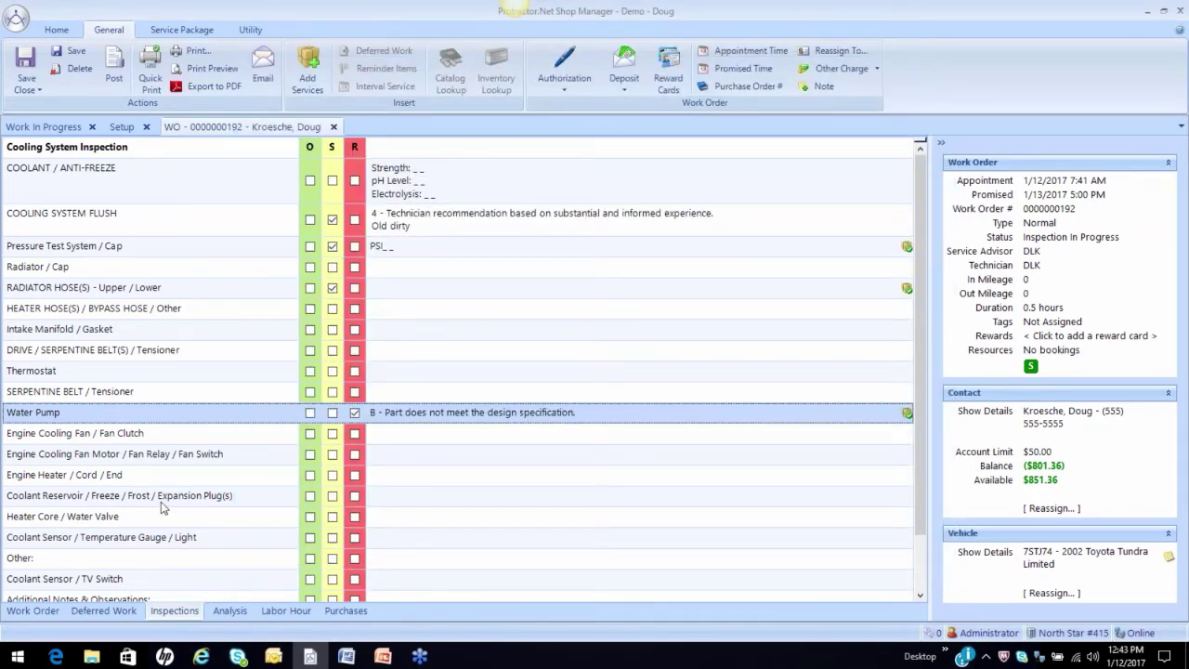
Step: Mark the DRIVE / SERPENTINE BELT(S) / Tensioner line as S with the reason "3 - To comply with maintenance recommended by the OEM."
{"action": "left_click", "coordinate": [183, 356]}
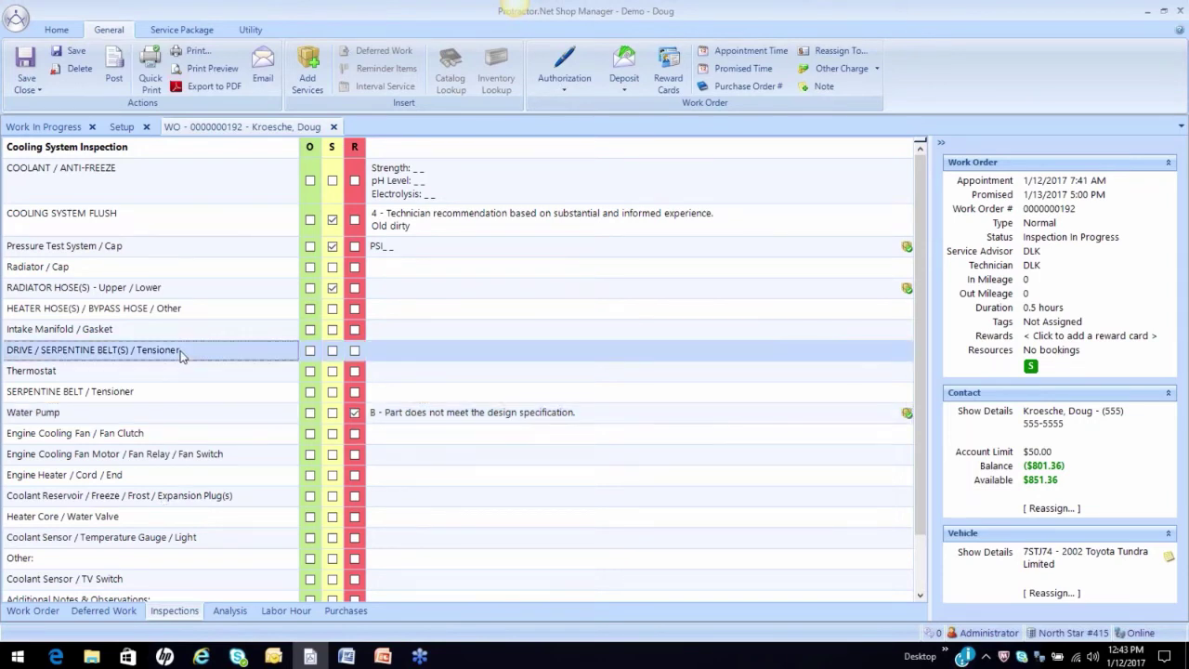
{"action": "left_click", "coordinate": [431, 351]}
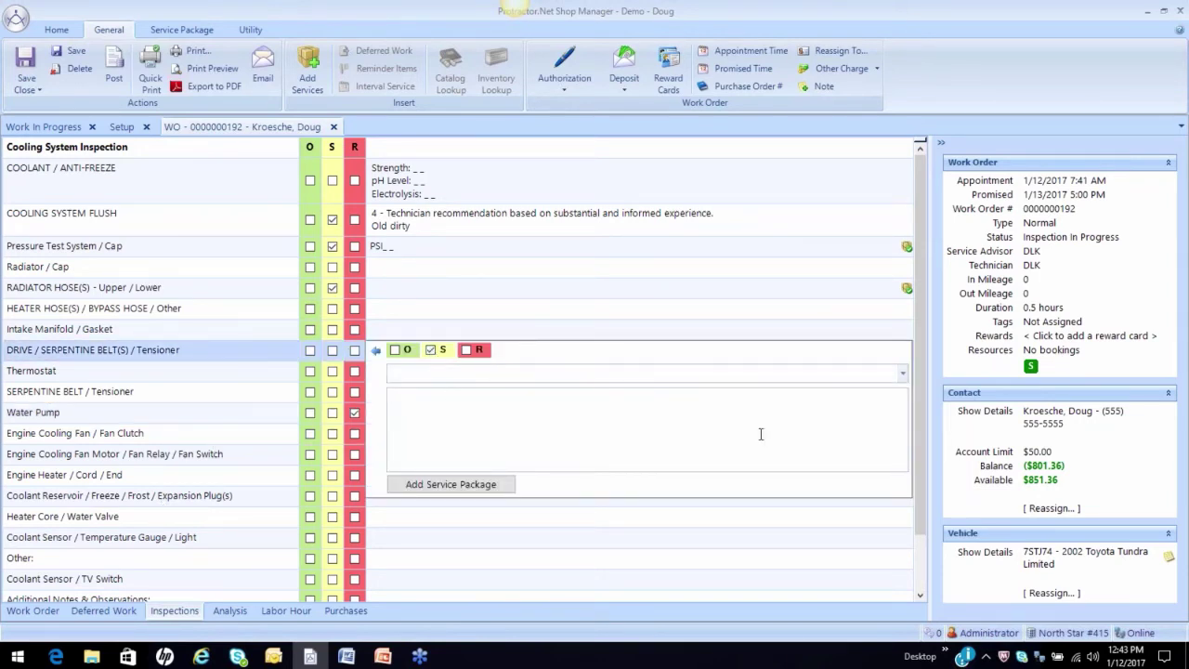
{"action": "left_click", "coordinate": [901, 374]}
{"action": "left_click", "coordinate": [659, 440]}
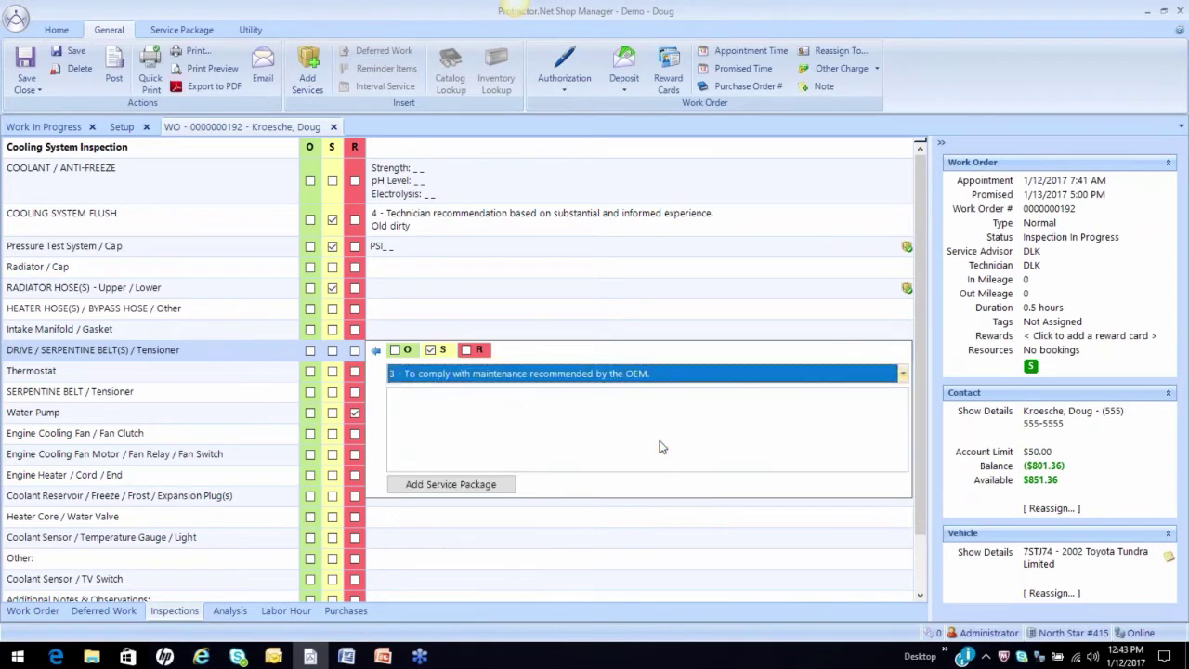
Step: Review the belt line's quick pick service packages and add Serpentine Belt(s) from them
{"action": "left_click", "coordinate": [446, 487]}
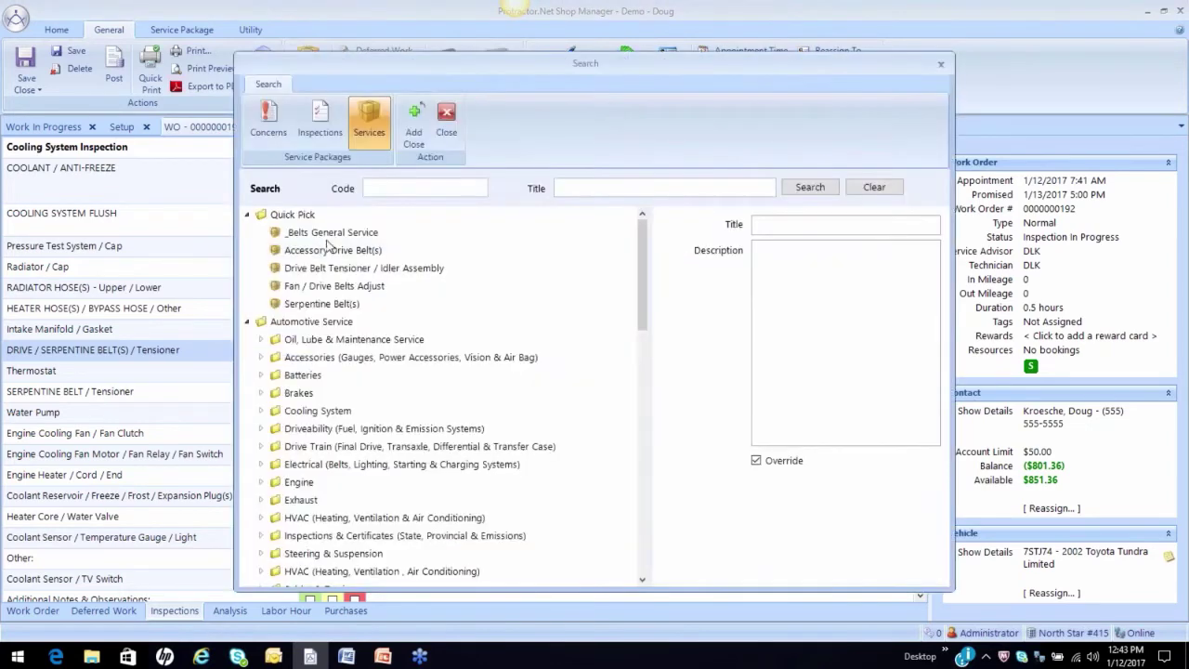
{"action": "left_click", "coordinate": [327, 236]}
{"action": "left_click", "coordinate": [327, 251]}
{"action": "left_click", "coordinate": [316, 269]}
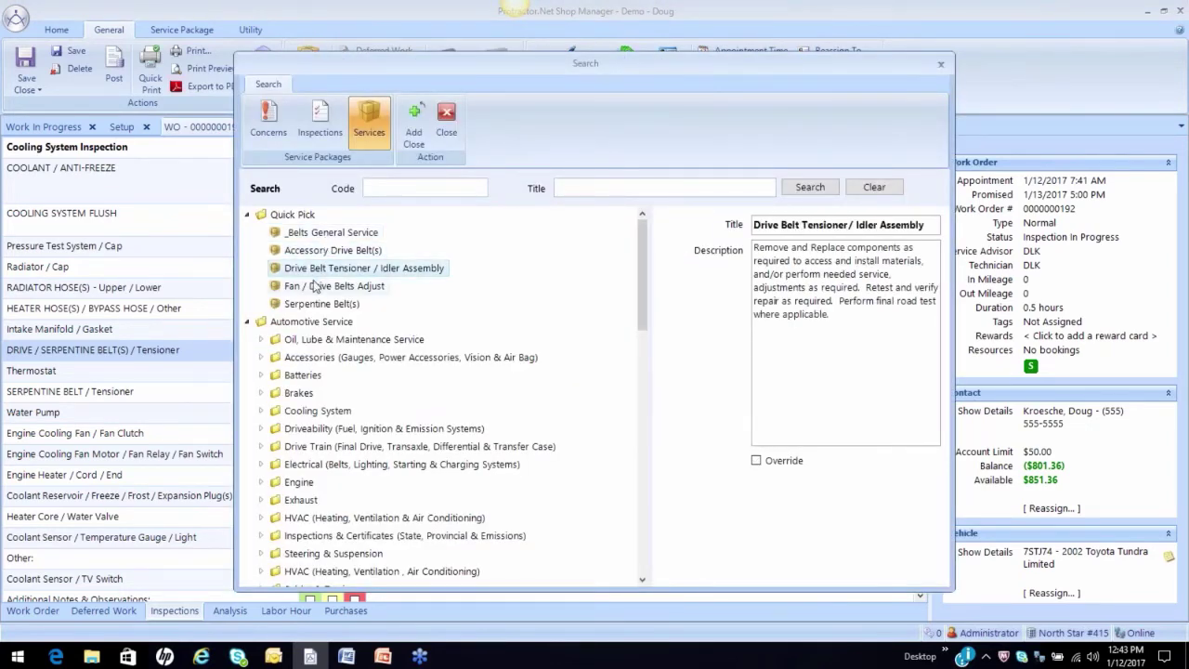
{"action": "left_click", "coordinate": [314, 286]}
{"action": "left_click", "coordinate": [312, 305]}
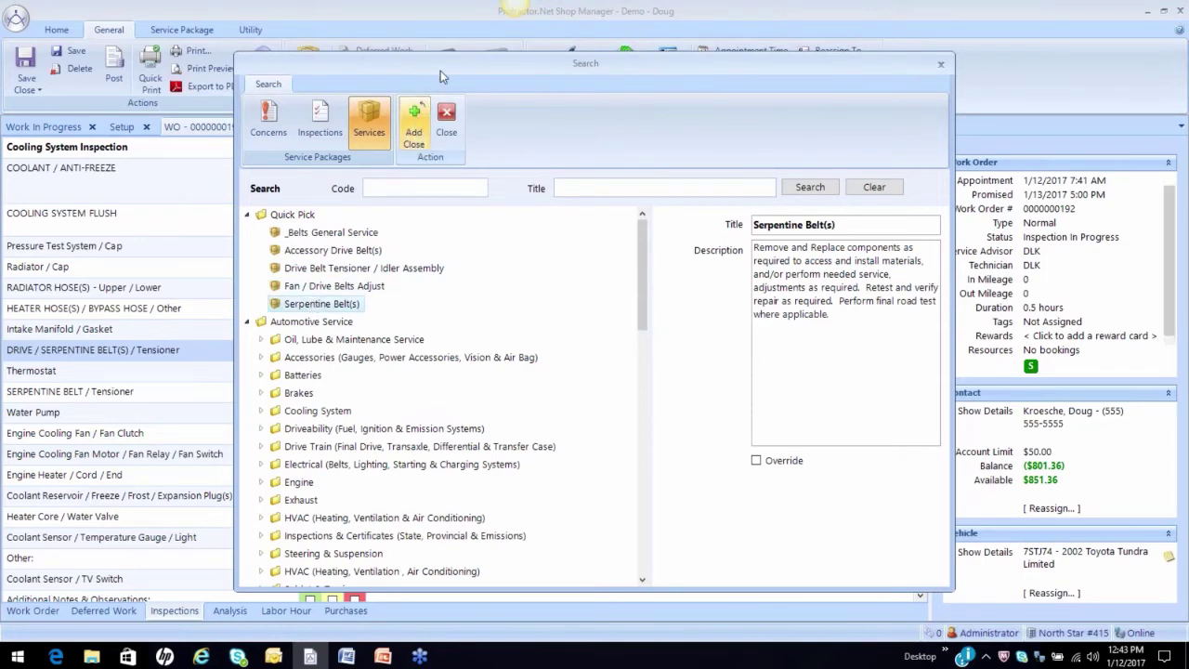
{"action": "left_click", "coordinate": [413, 119]}
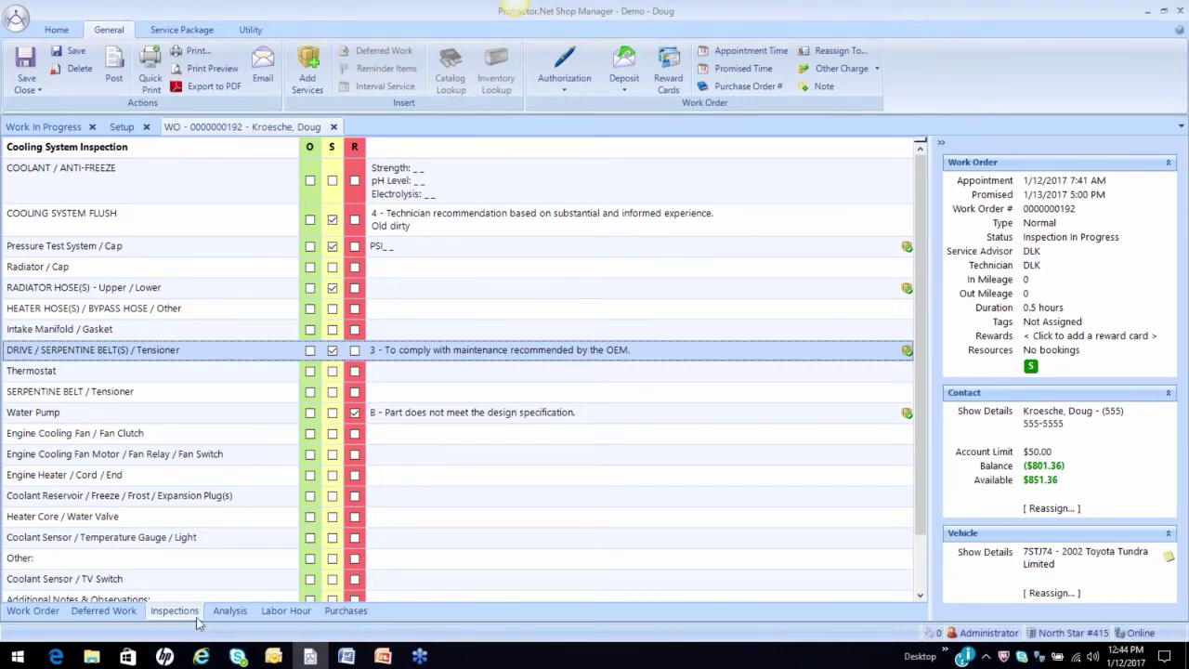
Step: Examine the service packages added to the work order, from Radiator Cap and Heater Hose(s) through Water Pump and Serpentine Belt(s)
{"action": "left_click", "coordinate": [34, 610]}
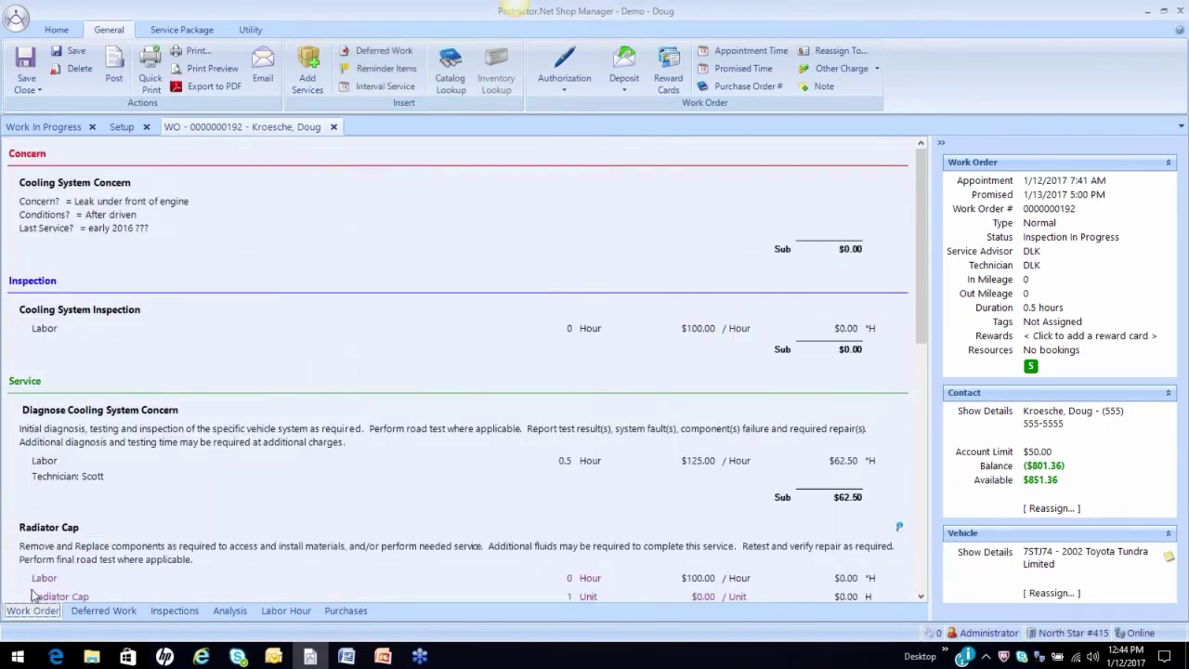
{"action": "scroll", "coordinate": [278, 381], "scroll_direction": "down", "scroll_amount": 2}
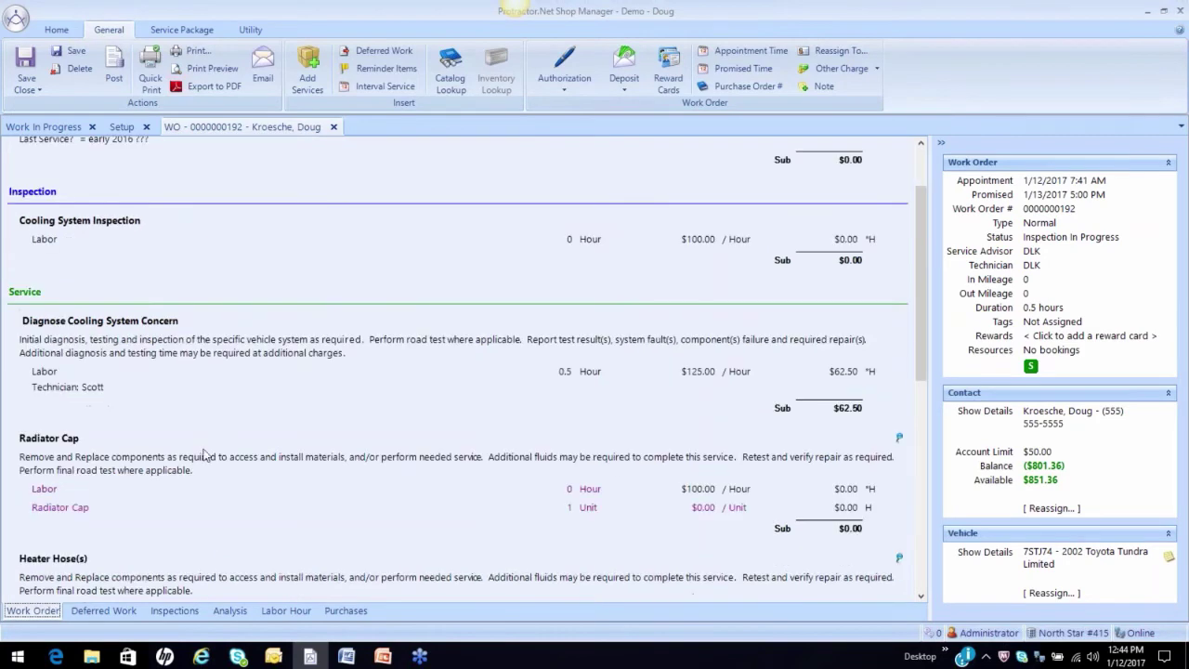
{"action": "left_click", "coordinate": [105, 510]}
{"action": "scroll", "coordinate": [105, 516], "scroll_direction": "down", "scroll_amount": 2}
{"action": "left_click", "coordinate": [100, 488]}
{"action": "scroll", "coordinate": [332, 409], "scroll_direction": "down", "scroll_amount": 2}
{"action": "scroll", "coordinate": [332, 409], "scroll_direction": "down", "scroll_amount": 2}
{"action": "left_click", "coordinate": [149, 477]}
{"action": "scroll", "coordinate": [371, 395], "scroll_direction": "down", "scroll_amount": 4}
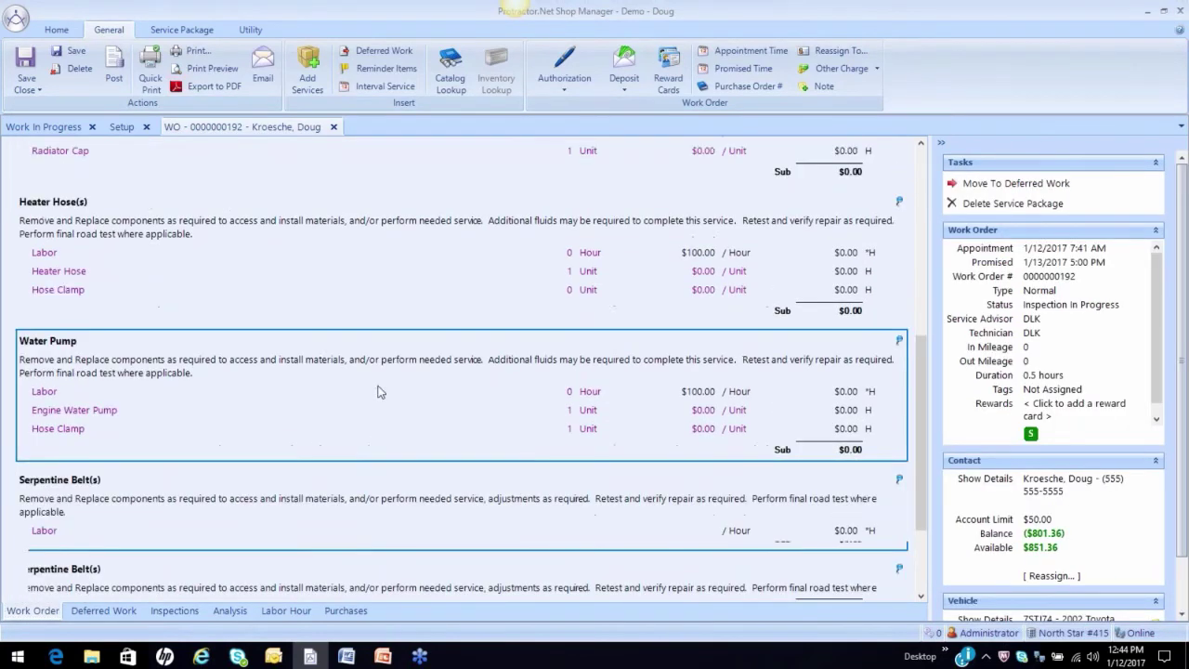
{"action": "left_click", "coordinate": [119, 414]}
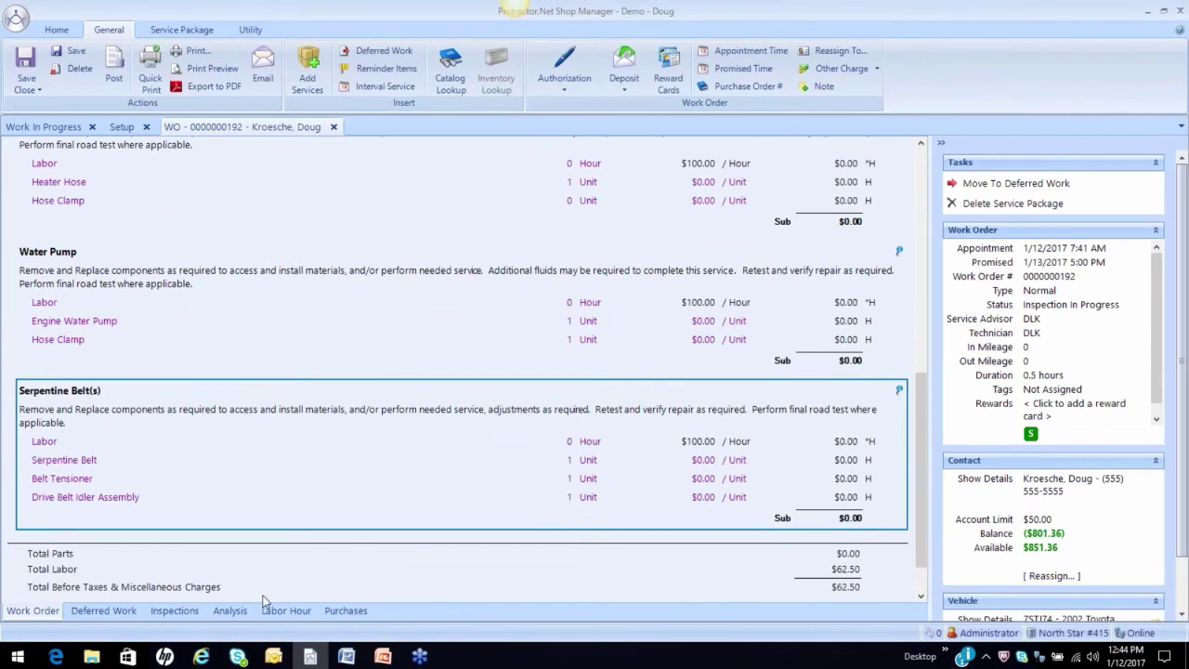
Step: Revisit the Cooling System Inspection results and the inspection template setup, and return to the work order's services
{"action": "left_click", "coordinate": [172, 611]}
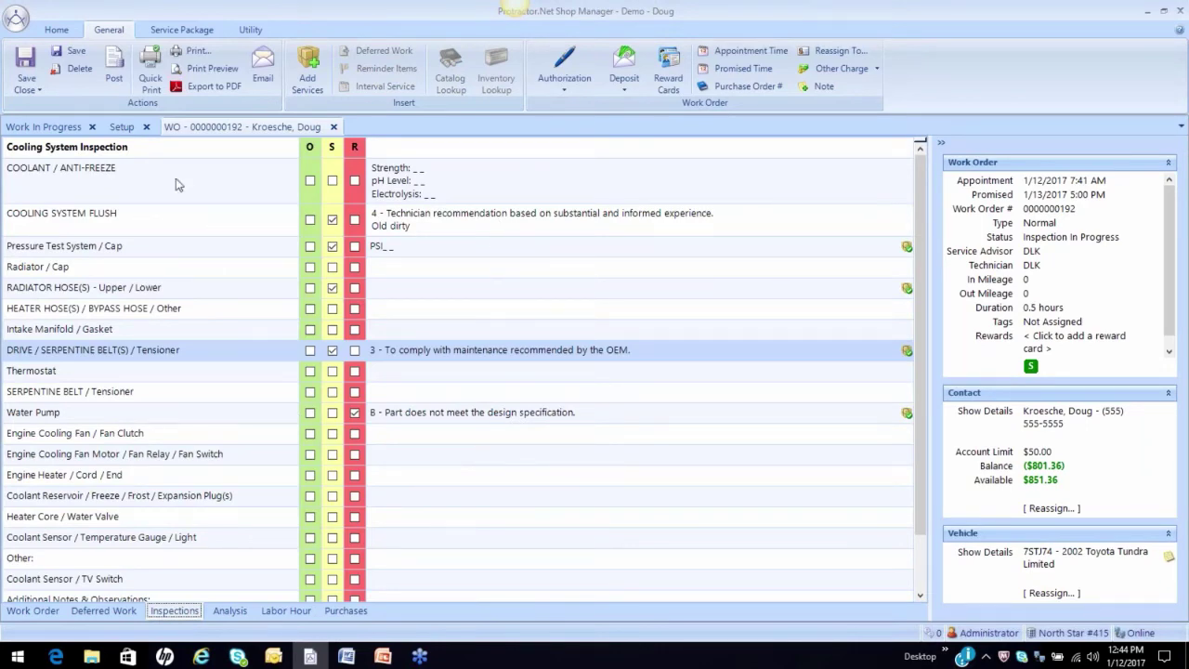
{"action": "left_click", "coordinate": [122, 128]}
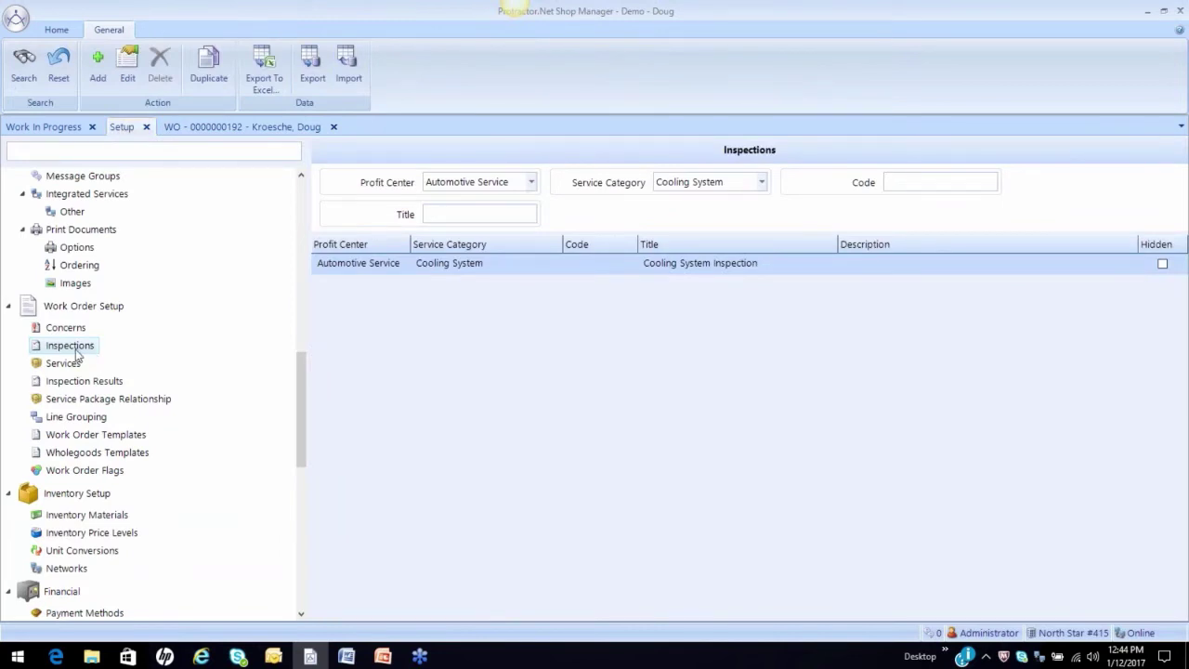
{"action": "left_click", "coordinate": [276, 132]}
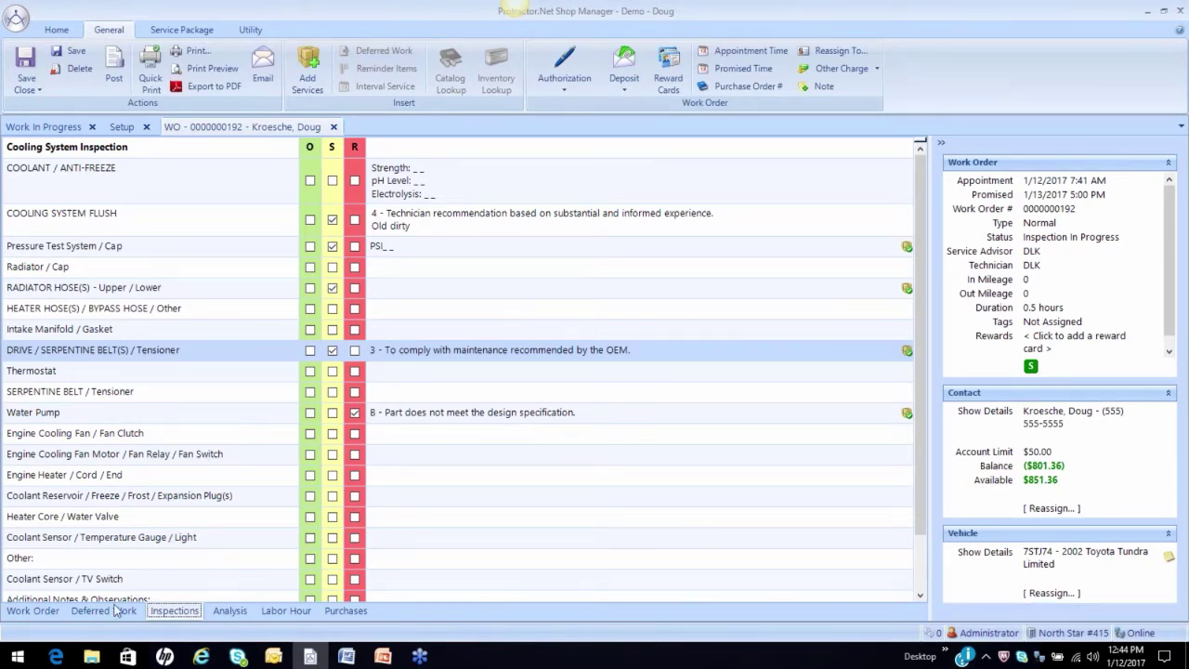
{"action": "left_click", "coordinate": [46, 612]}
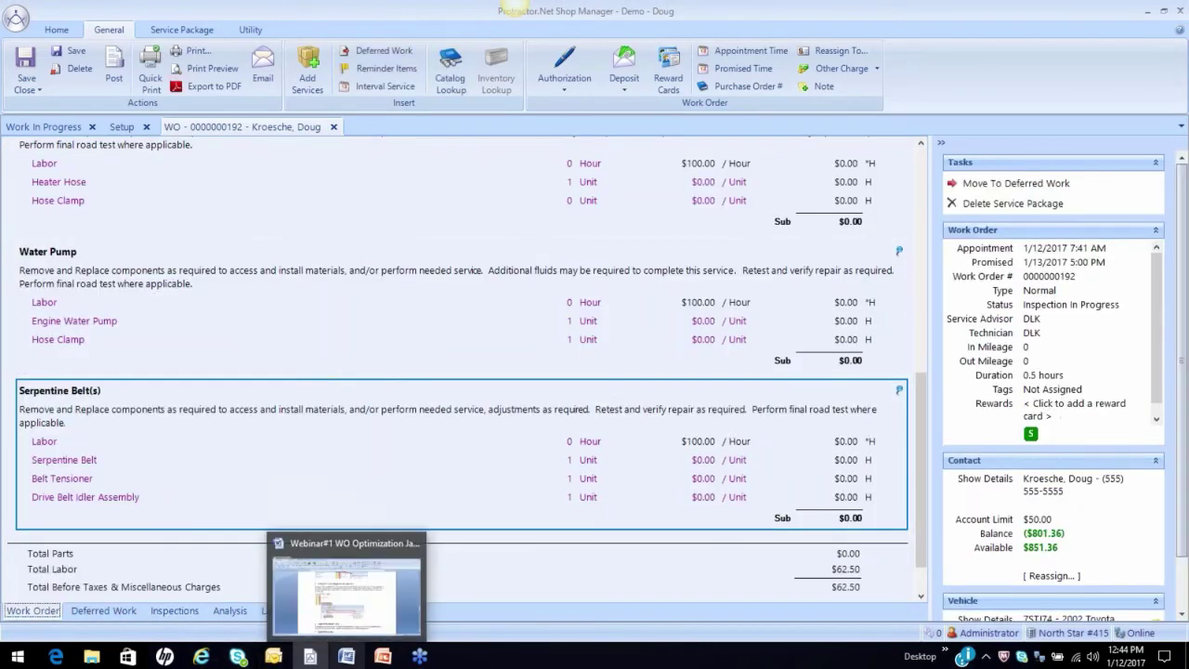
{"action": "key", "text": "alt+Tab"}
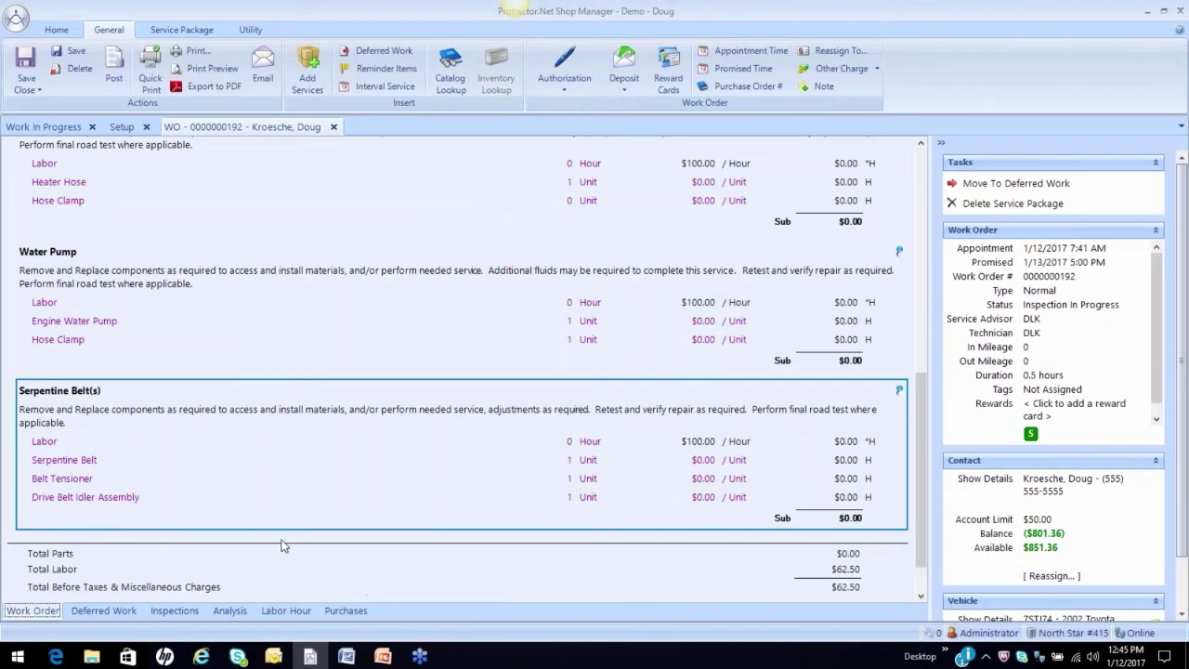
Step: Review the labor and part lines of the work order's services from Serpentine Belt(s) back up to Diagnose Cooling System Concern
{"action": "scroll", "coordinate": [287, 548], "scroll_direction": "up", "scroll_amount": 1}
{"action": "scroll", "coordinate": [283, 535], "scroll_direction": "up", "scroll_amount": 3}
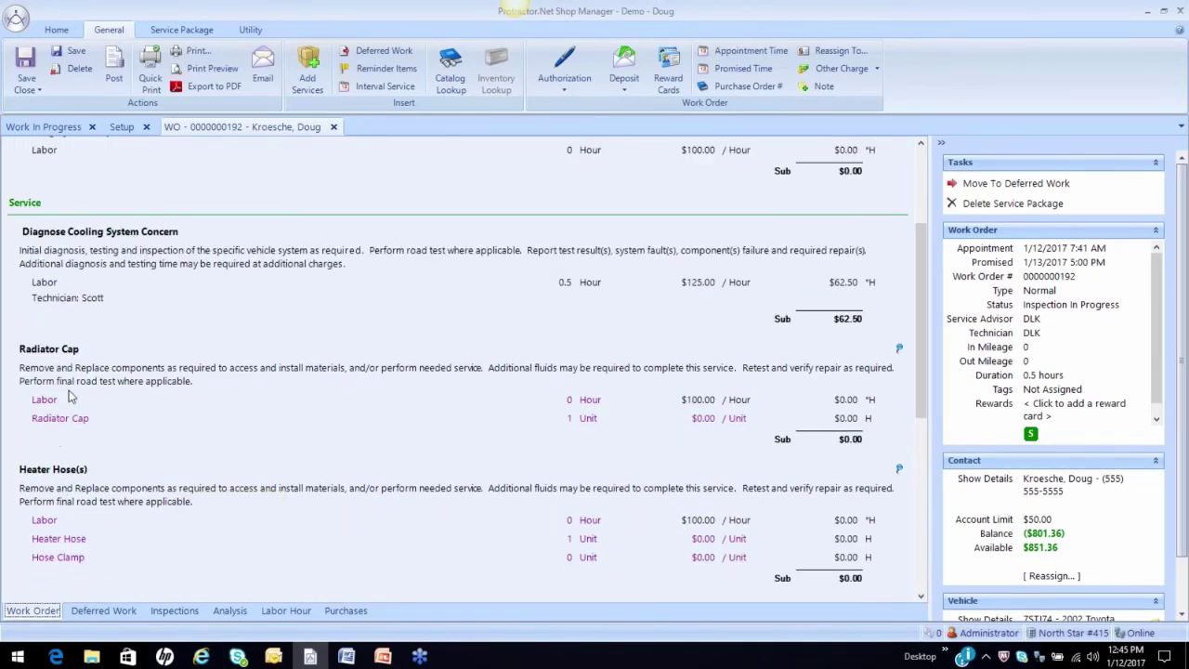
{"action": "scroll", "coordinate": [266, 535], "scroll_direction": "down", "scroll_amount": 2}
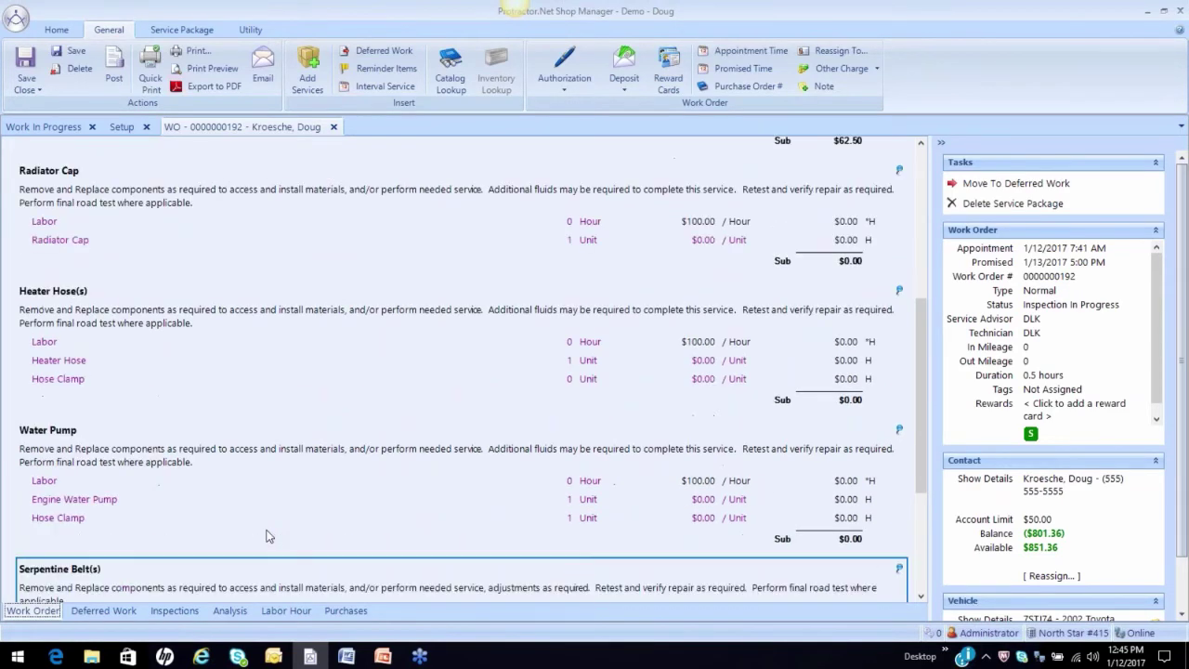
{"action": "scroll", "coordinate": [267, 534], "scroll_direction": "down", "scroll_amount": 1}
{"action": "scroll", "coordinate": [267, 525], "scroll_direction": "up", "scroll_amount": 2}
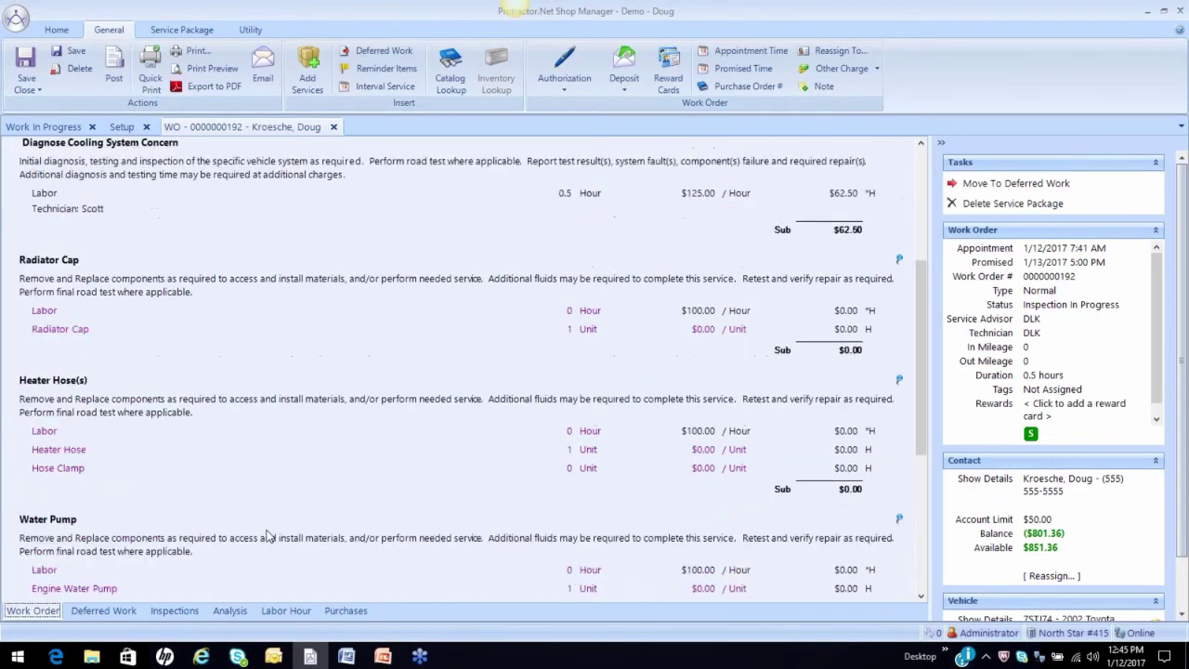
{"action": "scroll", "coordinate": [243, 296], "scroll_direction": "up", "scroll_amount": 2}
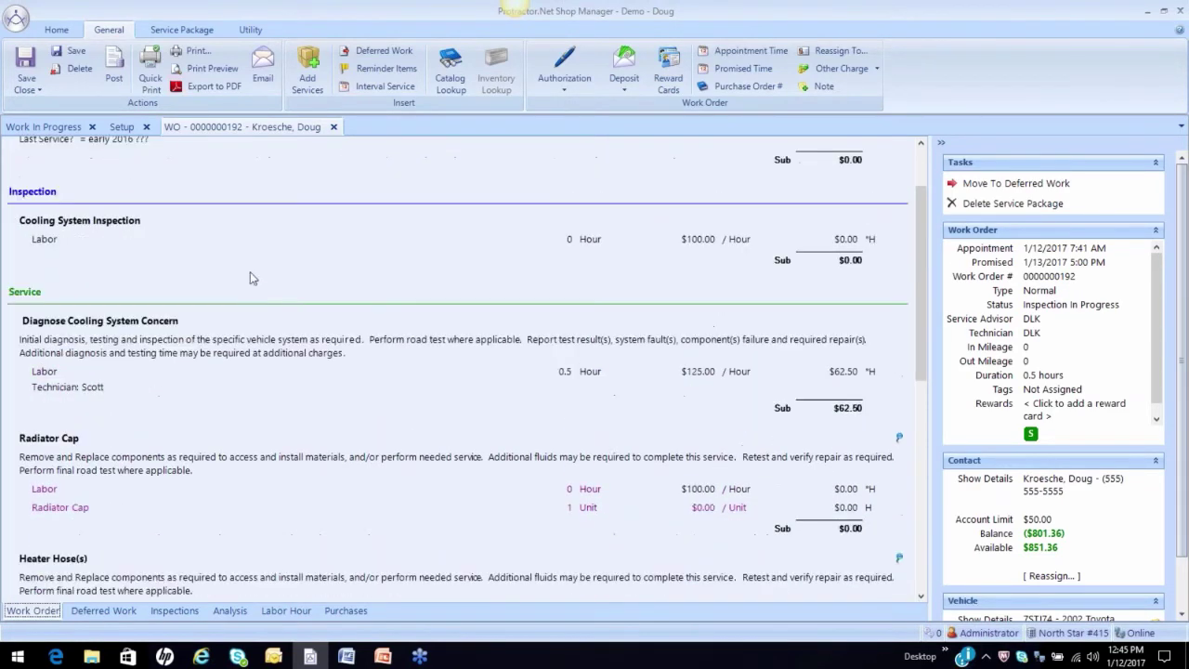
{"action": "left_click", "coordinate": [210, 332]}
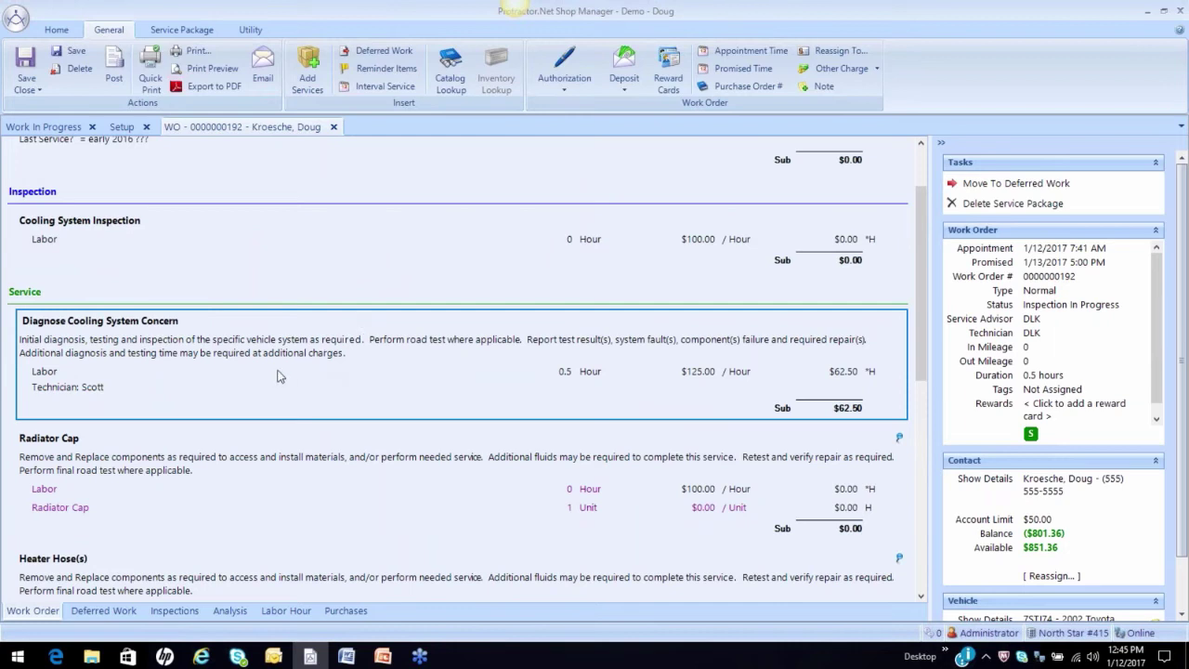
Step: Look at the commands available for the Radiator Cap package's labor line and part line without applying any
{"action": "left_click", "coordinate": [63, 492]}
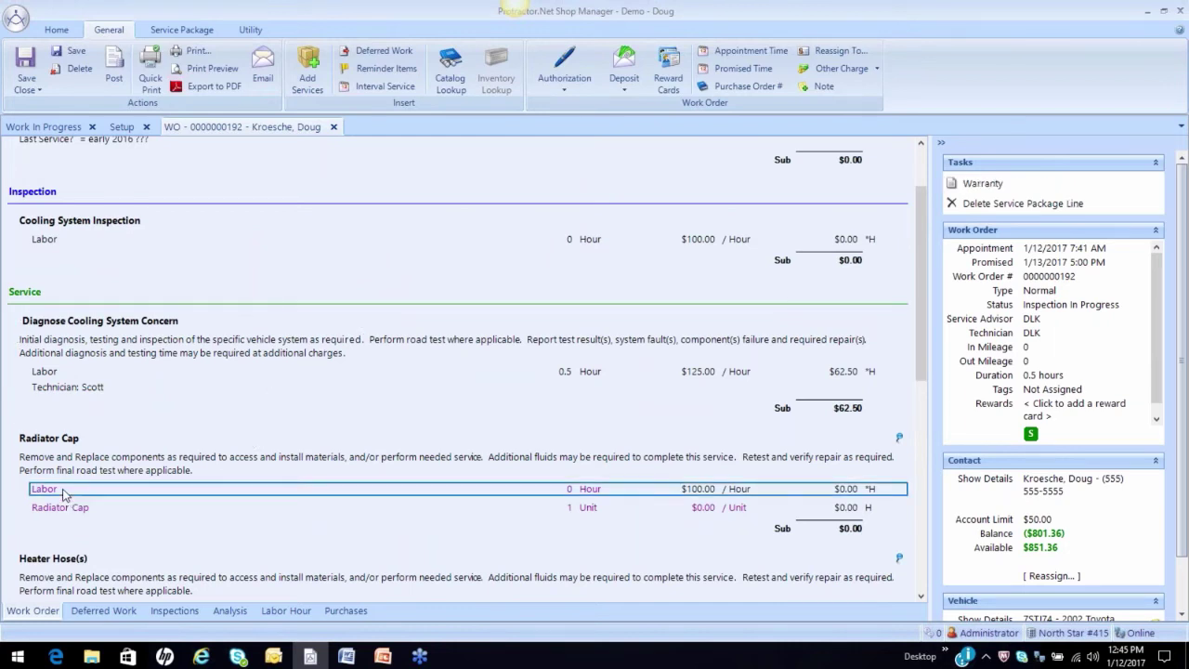
{"action": "right_click", "coordinate": [63, 492]}
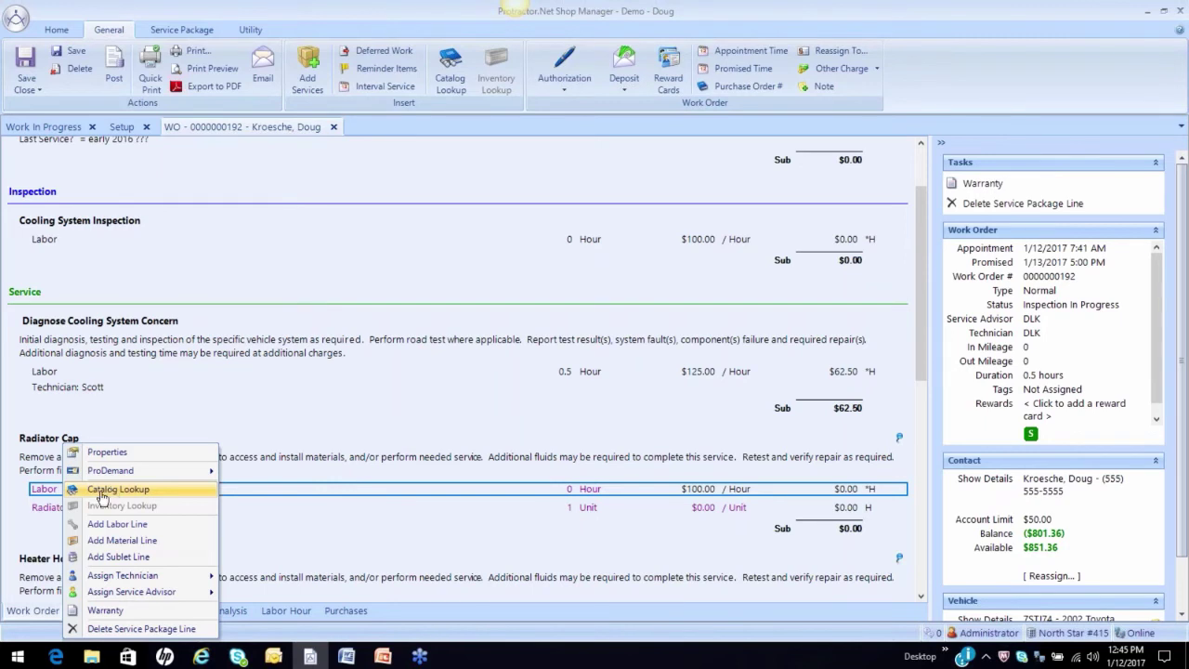
{"action": "left_click", "coordinate": [52, 509]}
{"action": "right_click", "coordinate": [51, 509]}
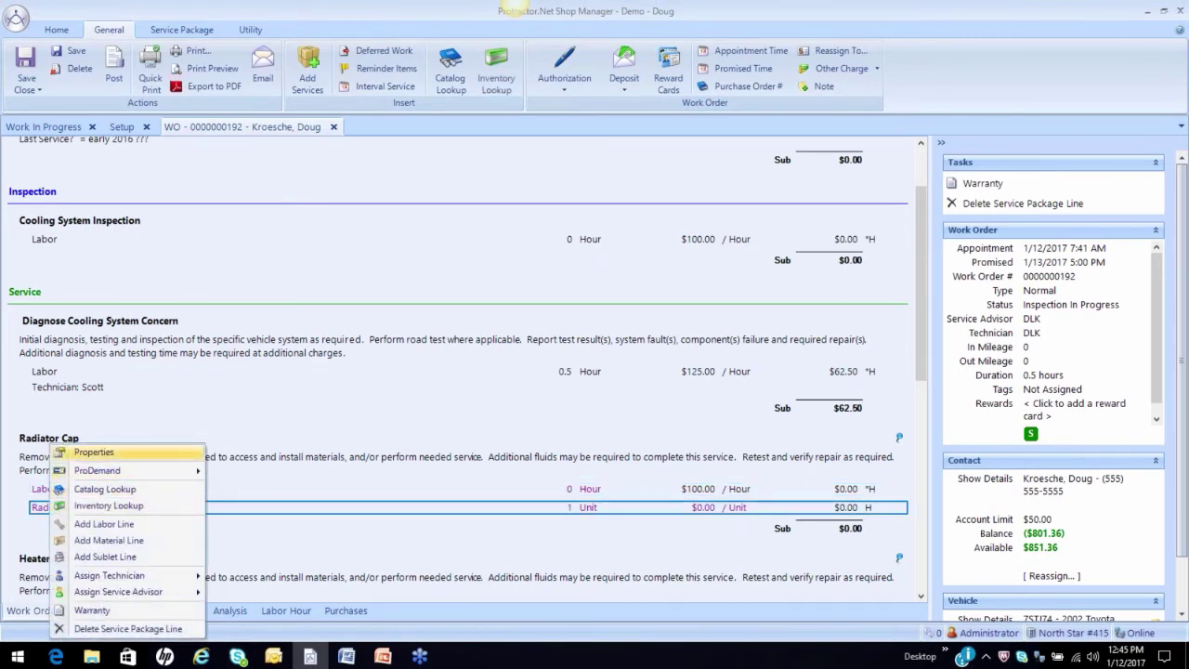
{"action": "left_click", "coordinate": [155, 325]}
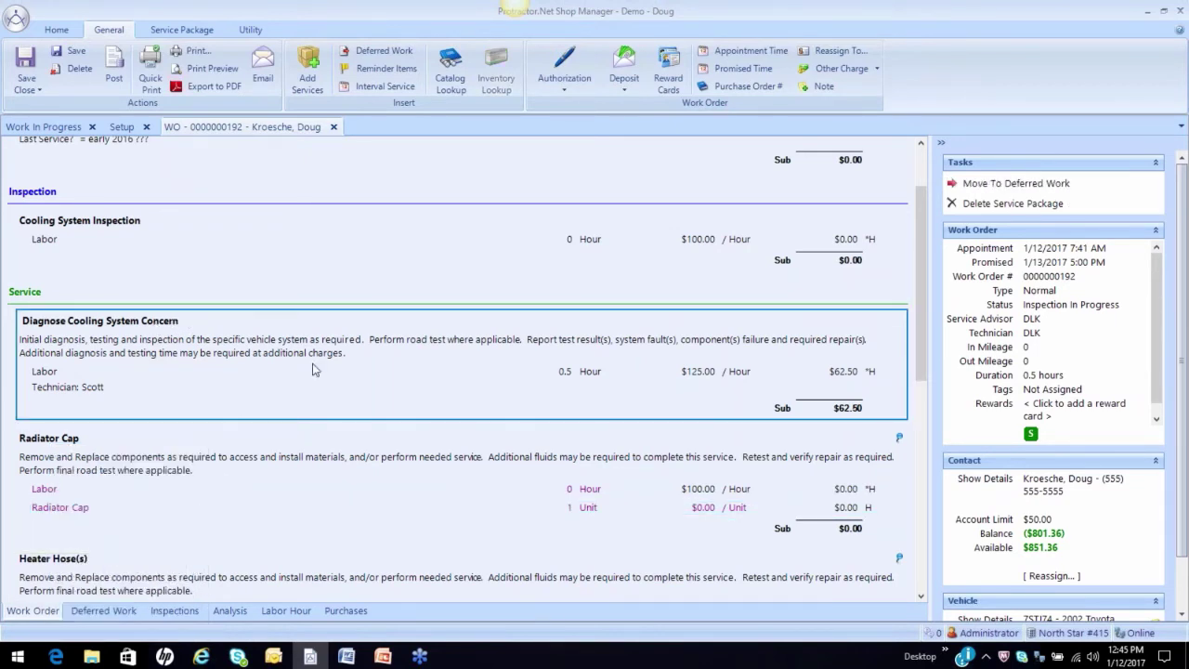
Step: Run a catalog lookup, skip the Radiator Cap labor operations, and check radiator cap prices and availability with NAPA Auto Parts
{"action": "left_click", "coordinate": [448, 68]}
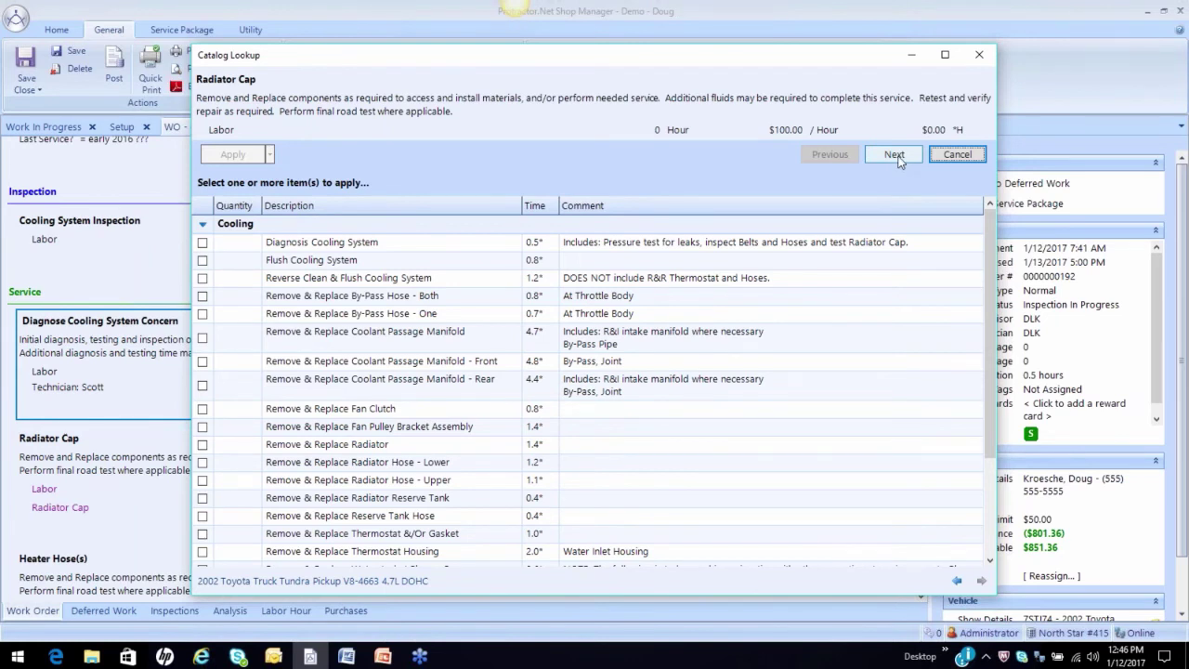
{"action": "left_click", "coordinate": [895, 156]}
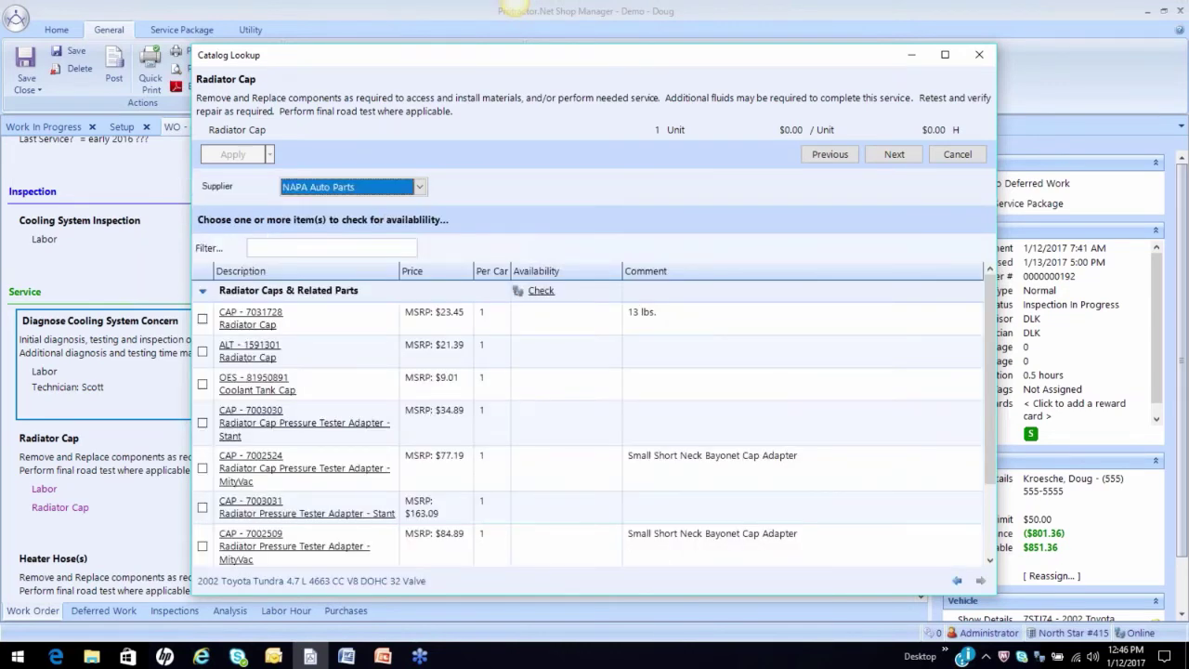
{"action": "left_click", "coordinate": [420, 186]}
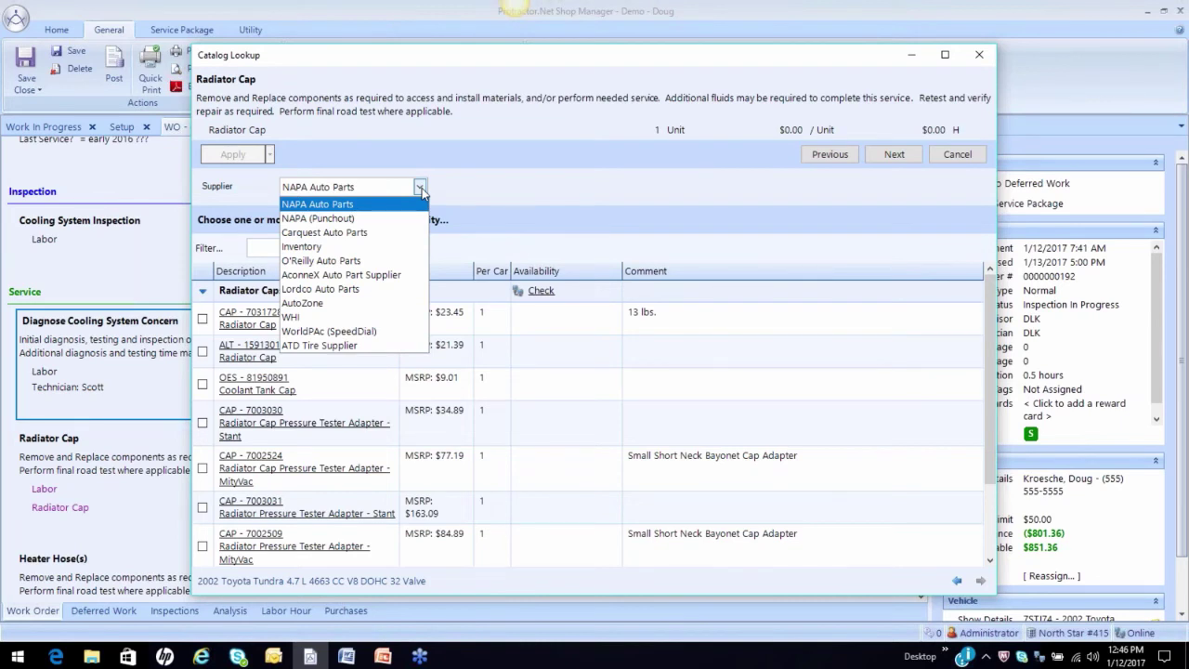
{"action": "left_click", "coordinate": [420, 187]}
{"action": "left_click", "coordinate": [542, 291]}
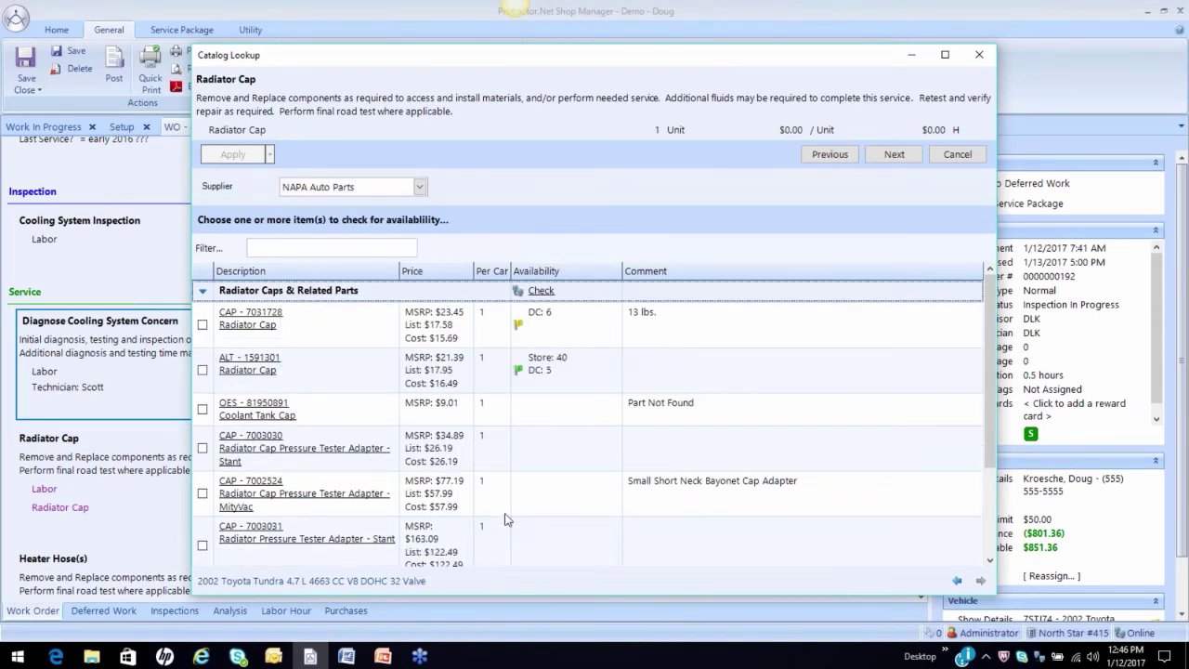
Step: Apply radiator cap ALT - 1591301 to the Radiator Cap package and the Remove & Replace Heater Hoses - All labor to the Heater Hose(s) package
{"action": "left_click", "coordinate": [201, 371]}
{"action": "left_click", "coordinate": [243, 158]}
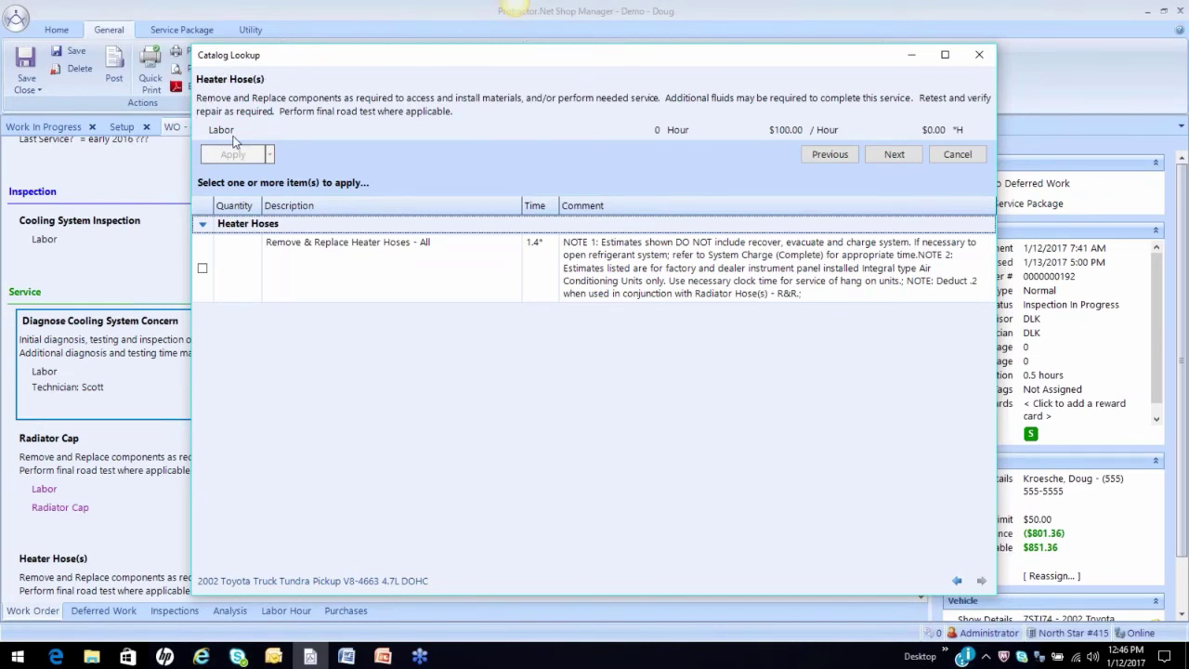
{"action": "left_click", "coordinate": [203, 268]}
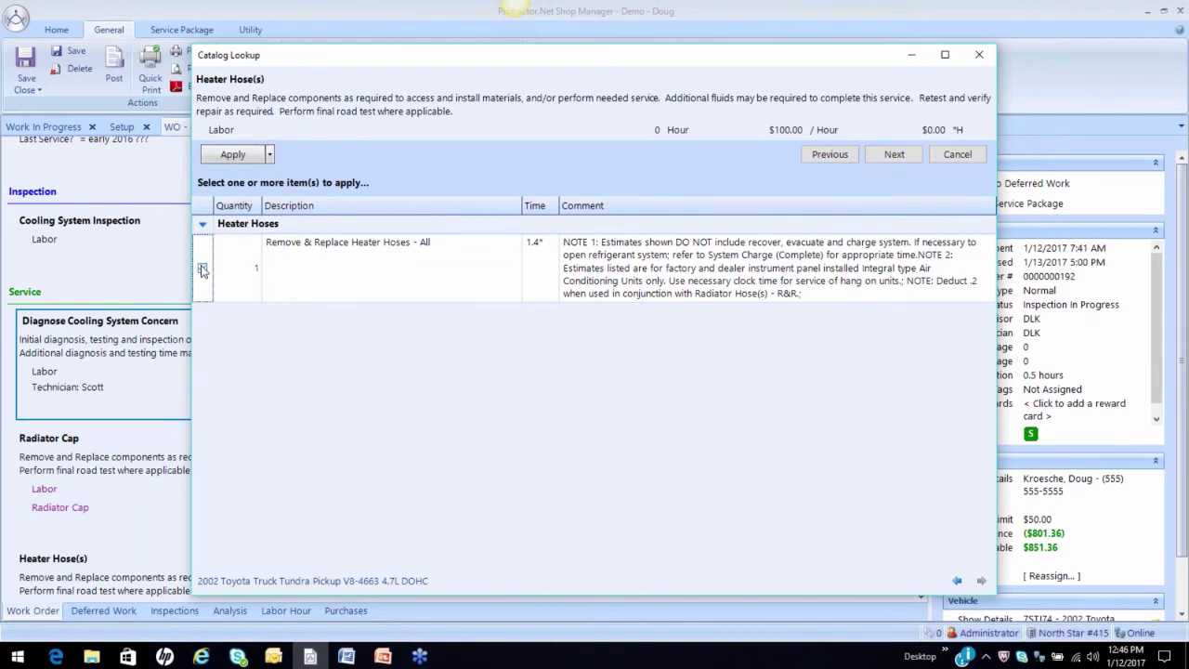
{"action": "left_click", "coordinate": [234, 156]}
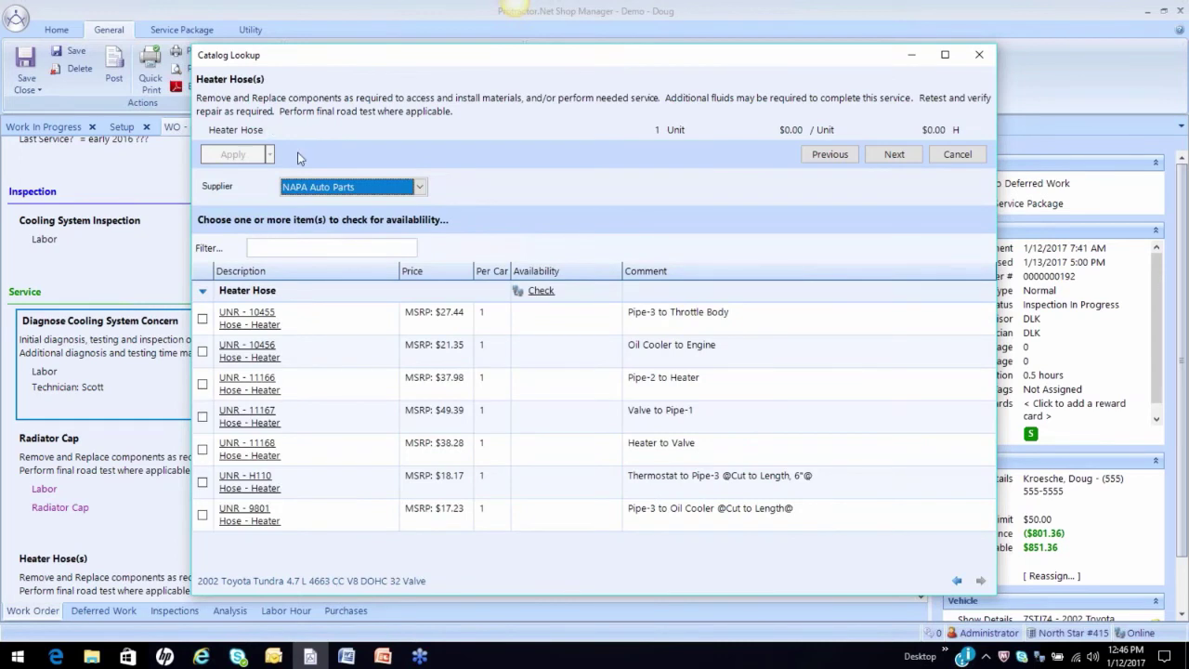
Step: Check NAPA Auto Parts prices and availability for the heater hoses and look through the list
{"action": "left_click", "coordinate": [541, 291]}
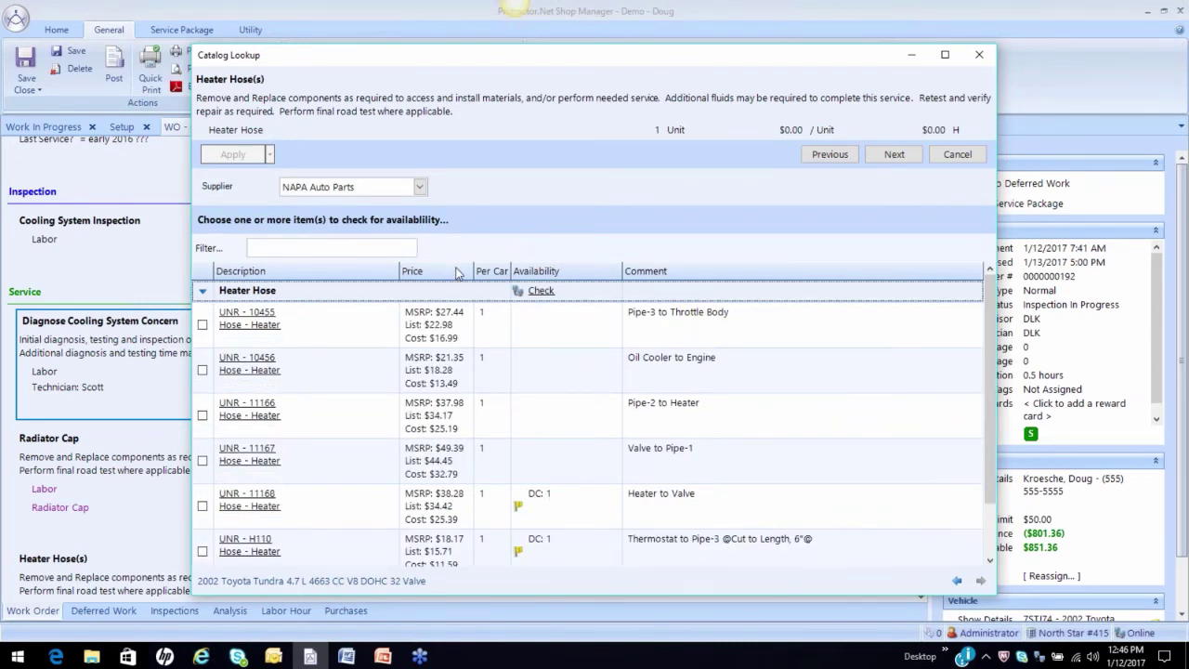
{"action": "scroll", "coordinate": [455, 271], "scroll_direction": "down", "scroll_amount": 2}
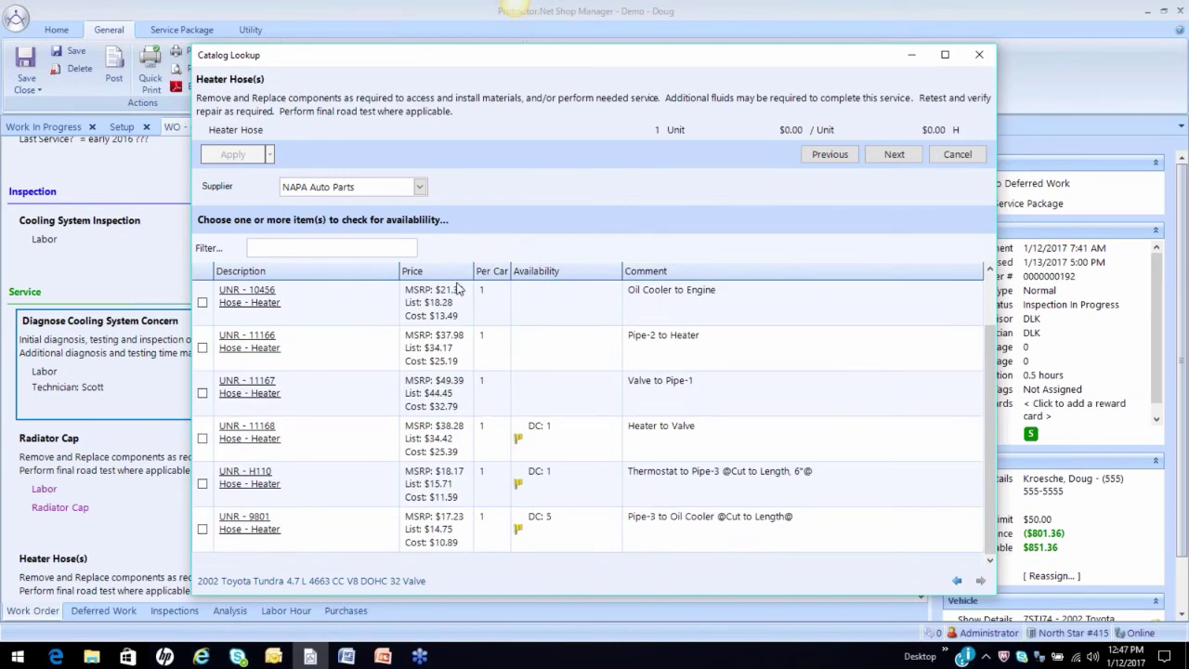
{"action": "scroll", "coordinate": [456, 288], "scroll_direction": "up", "scroll_amount": 2}
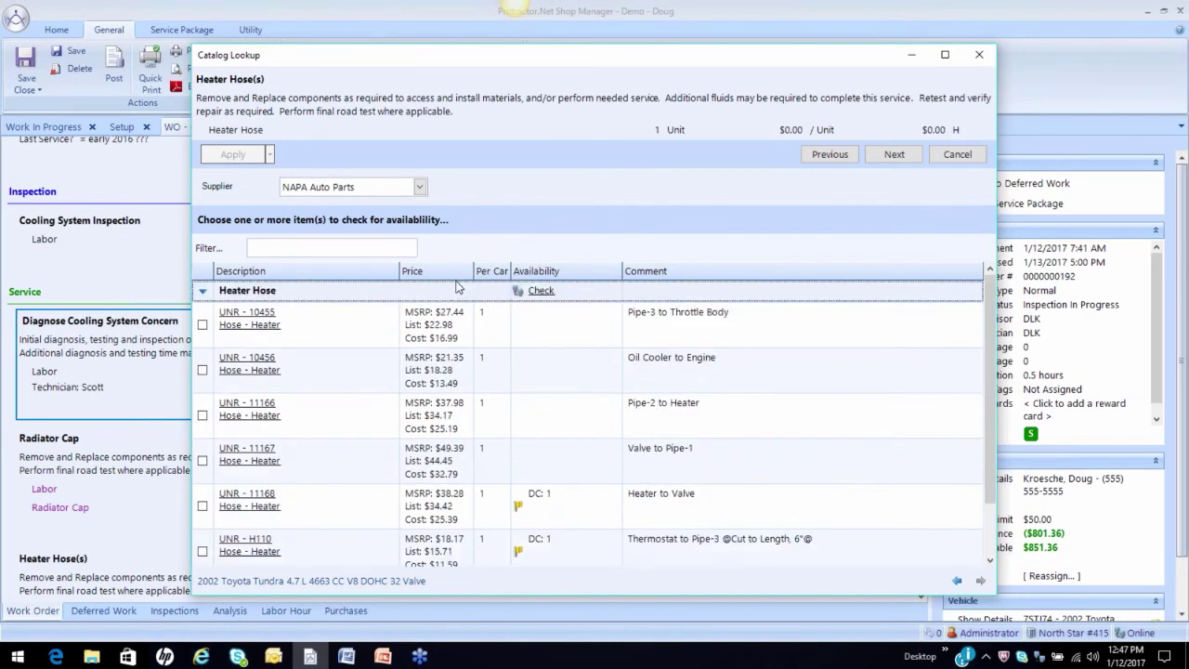
Step: Switch the supplier to Carquest Auto Parts, apply heater hose DAY - B70873, and skip the hose clamp
{"action": "left_click", "coordinate": [420, 187]}
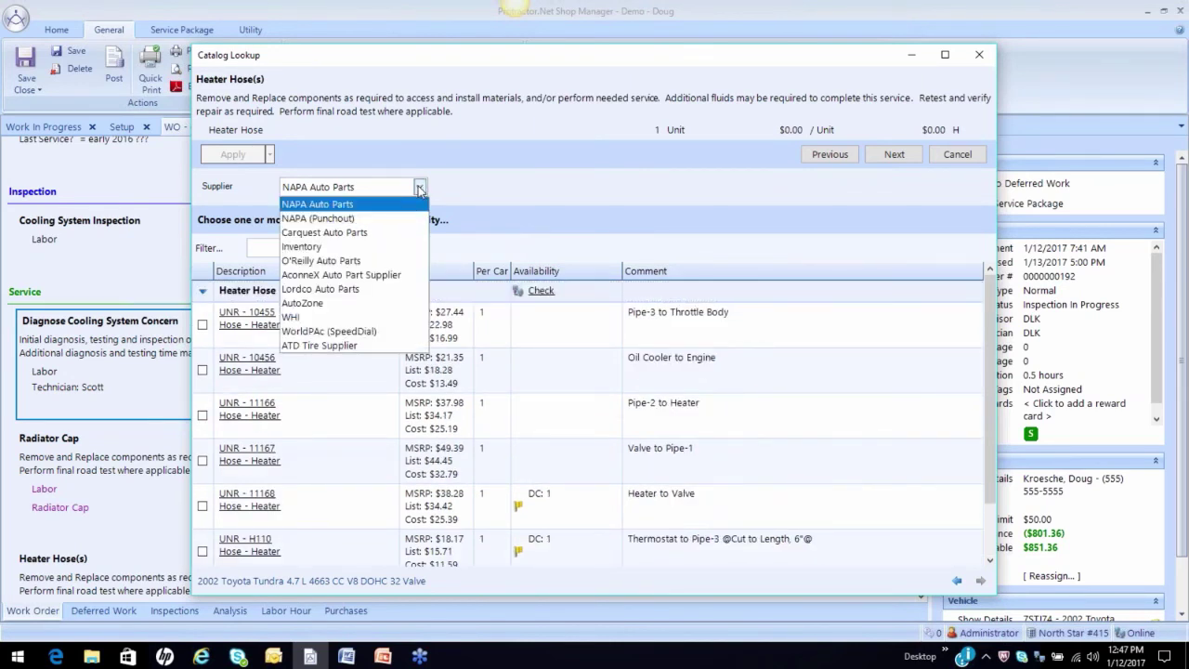
{"action": "left_click", "coordinate": [381, 233]}
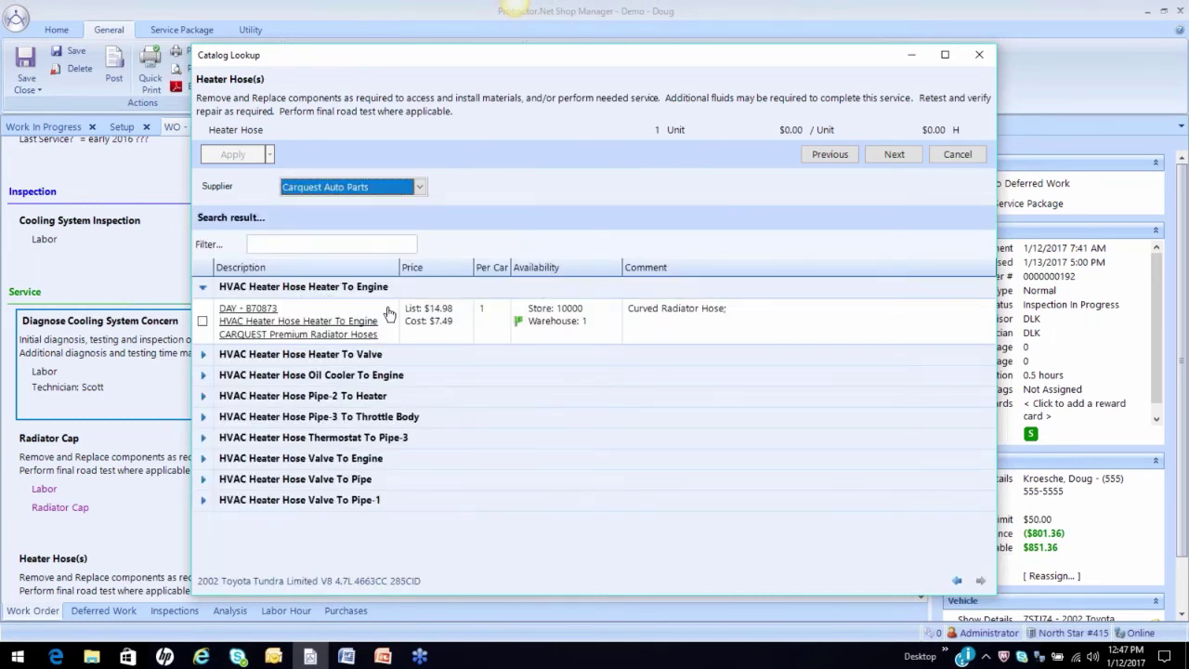
{"action": "left_click", "coordinate": [202, 321]}
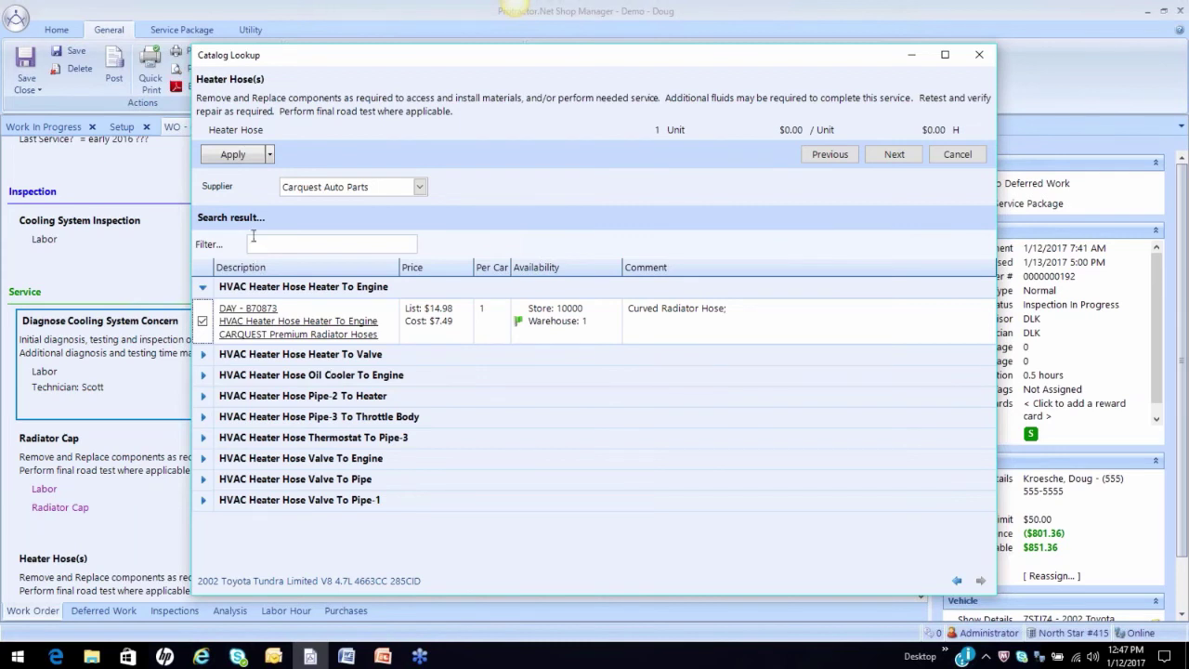
{"action": "left_click", "coordinate": [234, 155]}
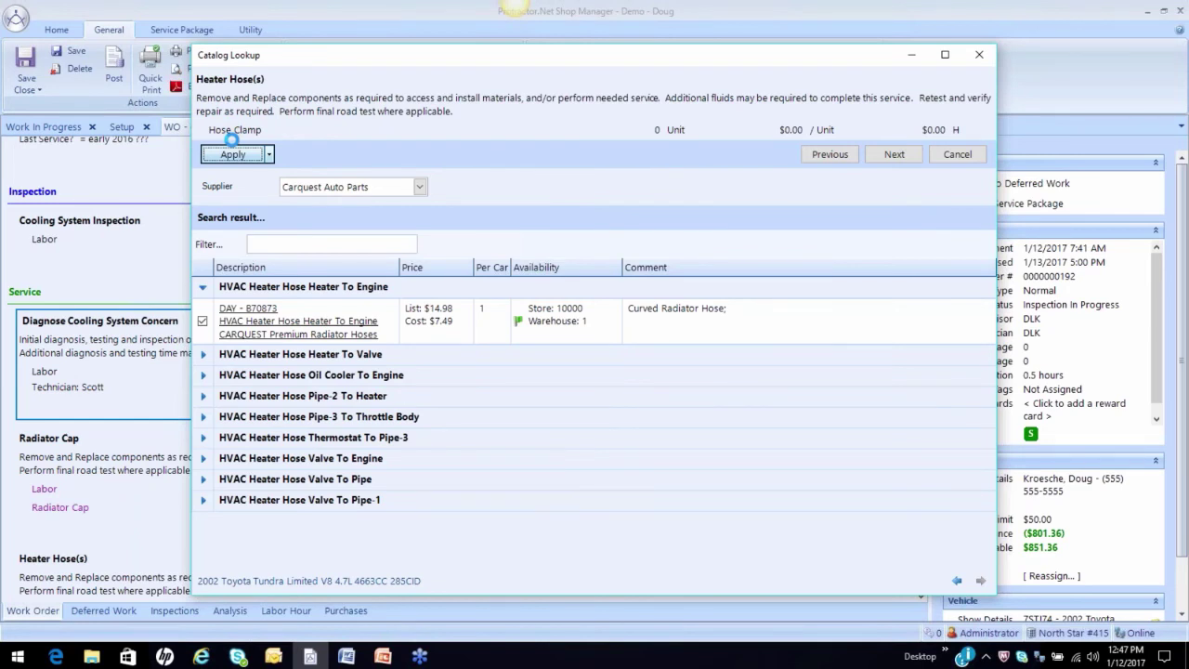
{"action": "left_click", "coordinate": [232, 148]}
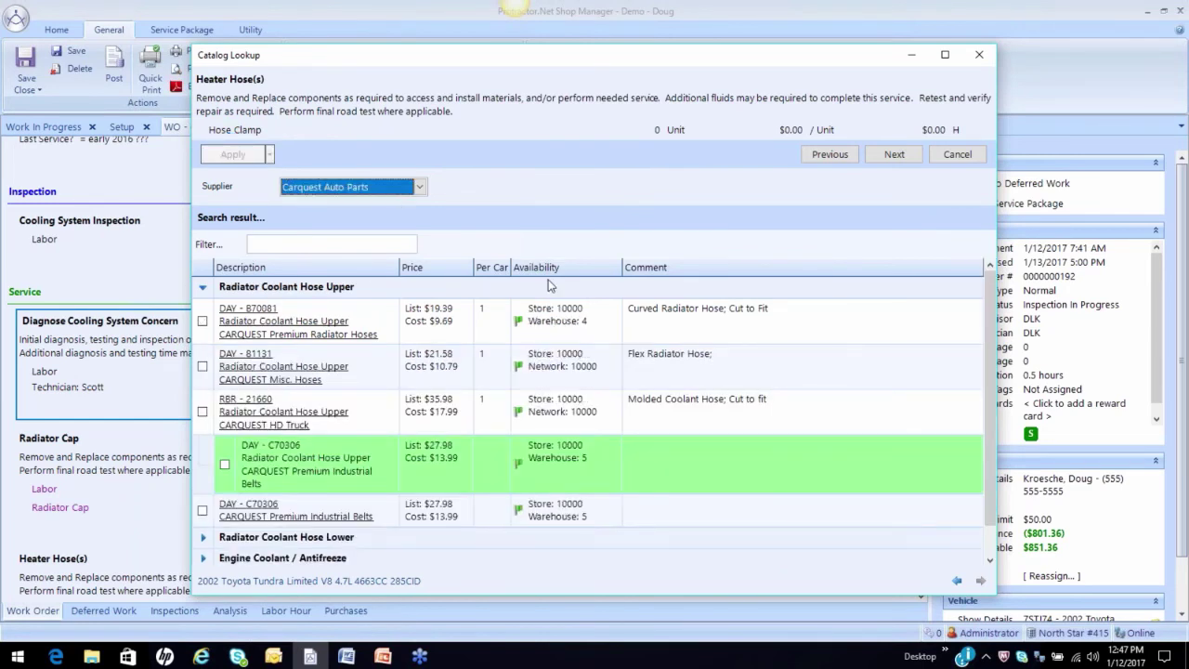
{"action": "mouse_move", "coordinate": [553, 487]}
{"action": "left_click", "coordinate": [895, 155]}
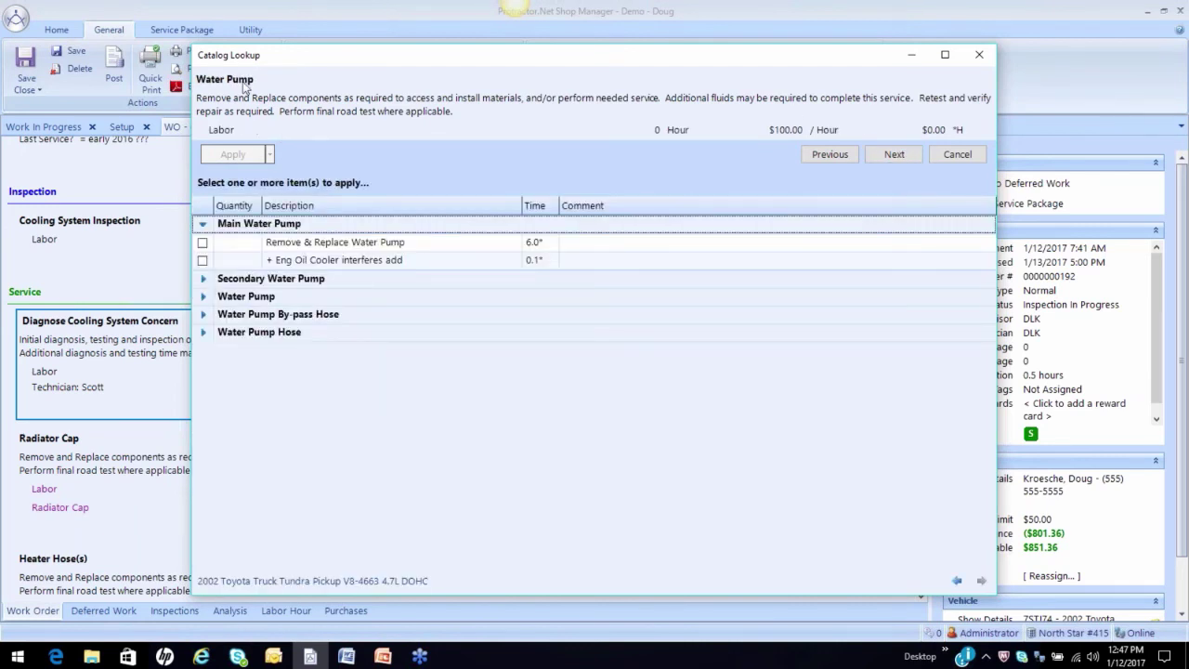
Step: Apply the Remove & Replace Water Pump labor with the Eng Oil Cooler interferes add-on to the Water Pump package
{"action": "left_click", "coordinate": [203, 298]}
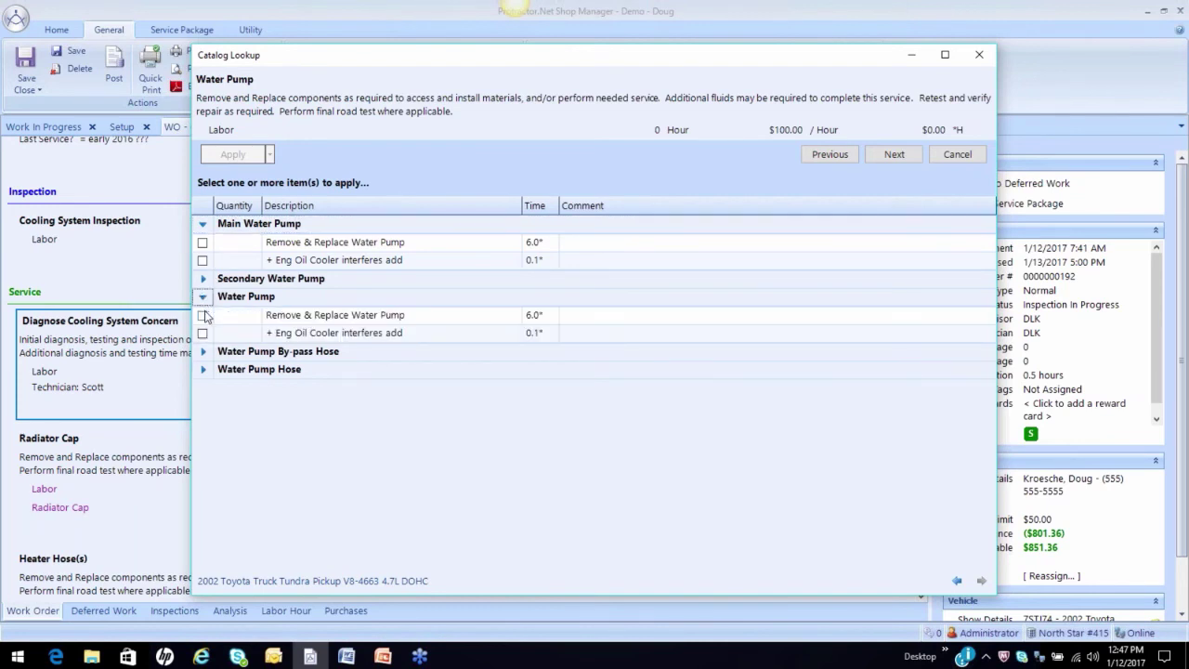
{"action": "left_click", "coordinate": [202, 316]}
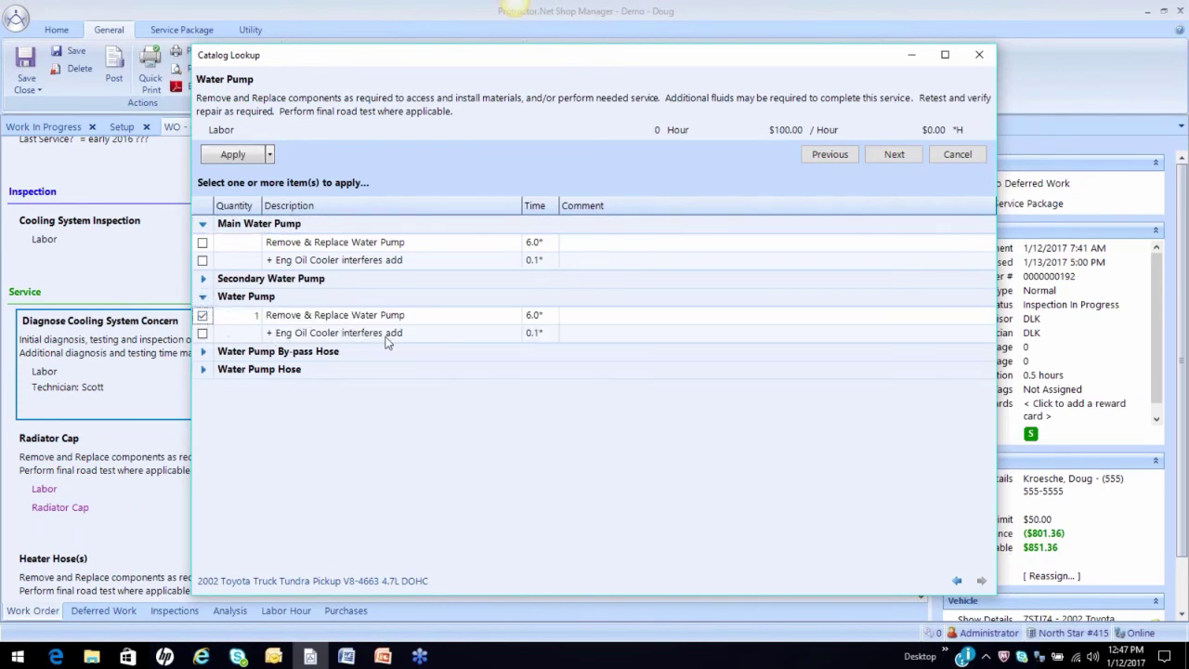
{"action": "left_click", "coordinate": [202, 334]}
{"action": "left_click", "coordinate": [238, 156]}
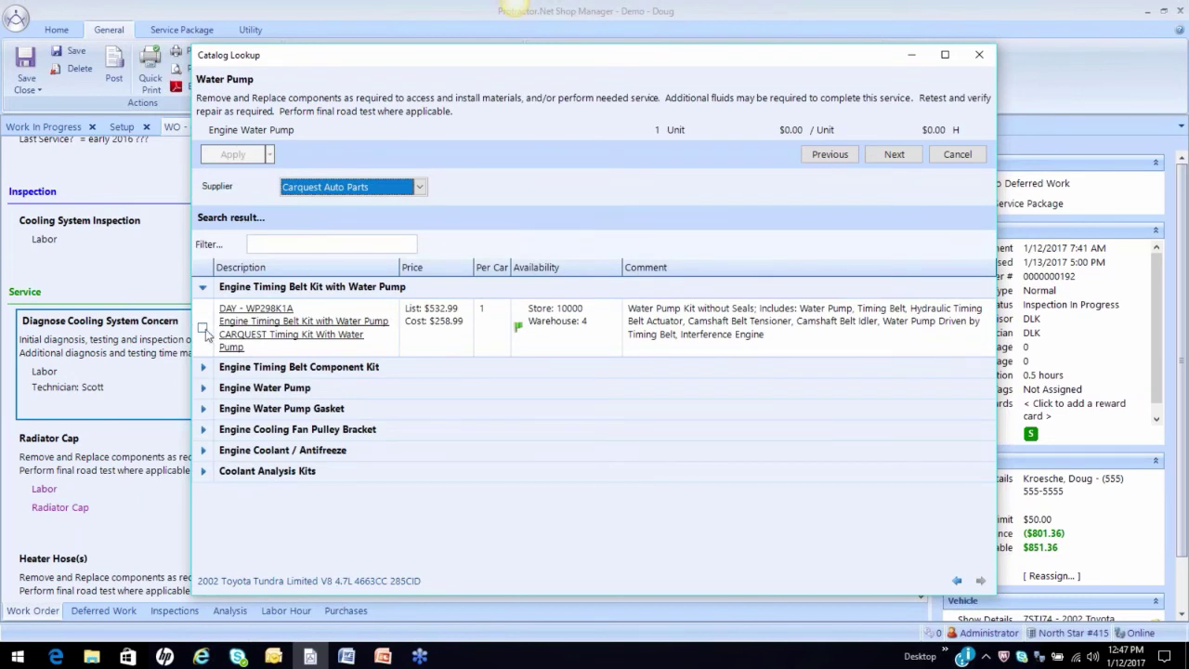
Step: Apply the remanufactured engine water pump DWP - 57-1562 from Carquest Auto Parts and skip the package's hose clamp
{"action": "left_click", "coordinate": [204, 390]}
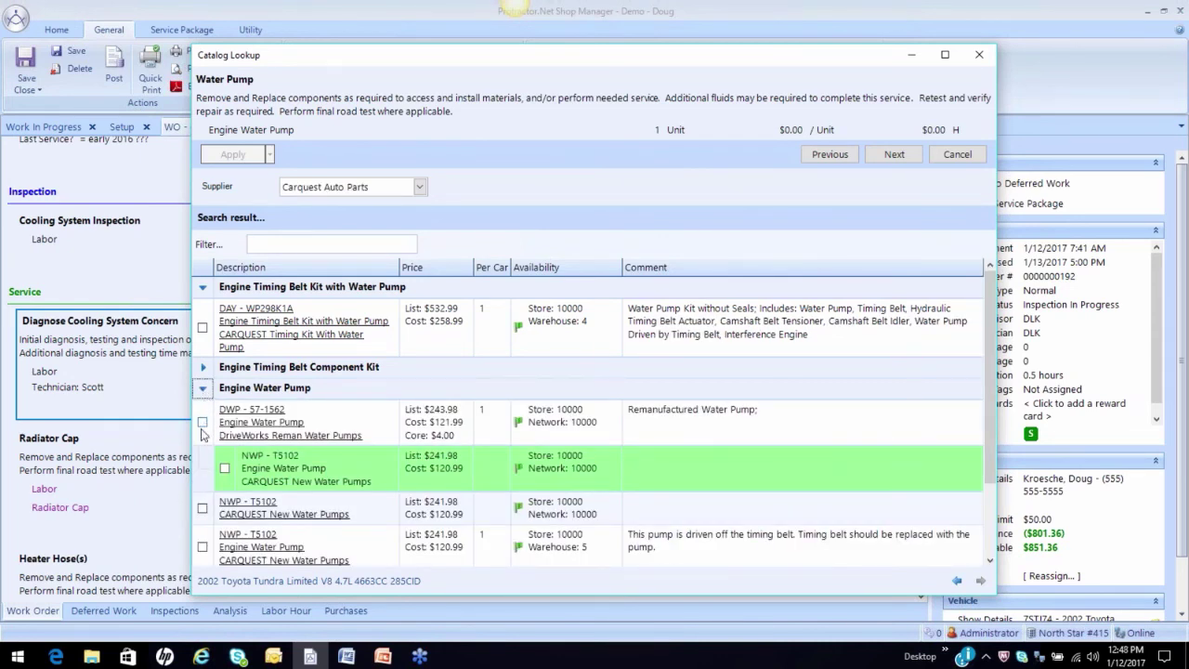
{"action": "left_click", "coordinate": [203, 424]}
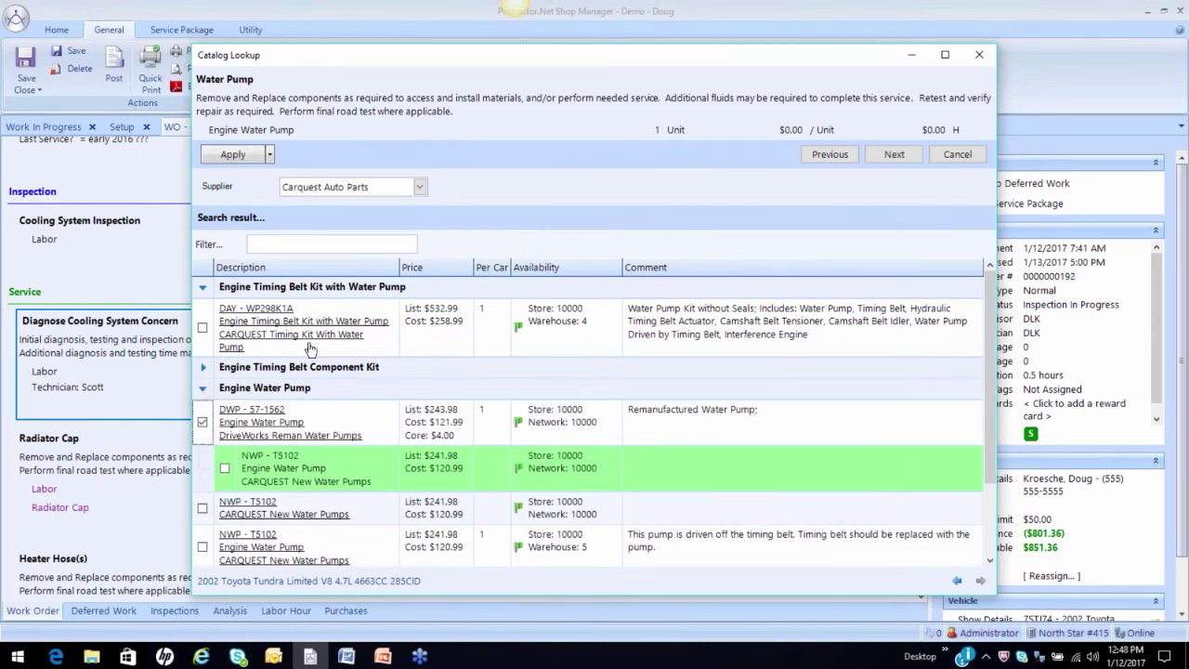
{"action": "left_click", "coordinate": [235, 154]}
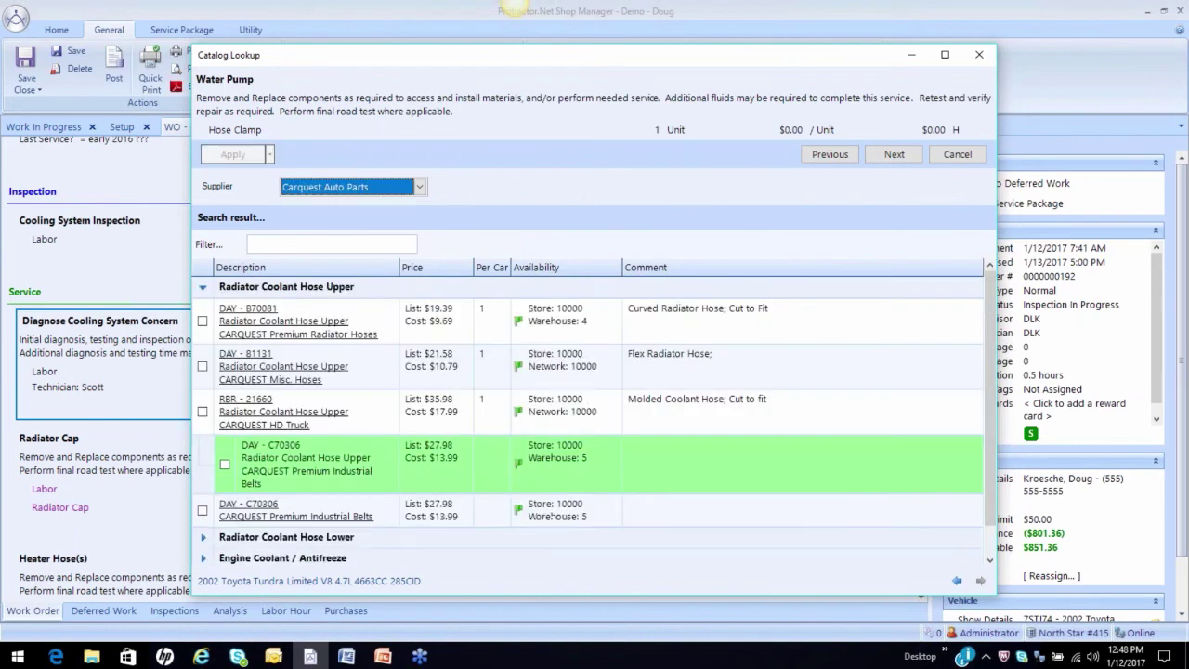
{"action": "left_click", "coordinate": [898, 154]}
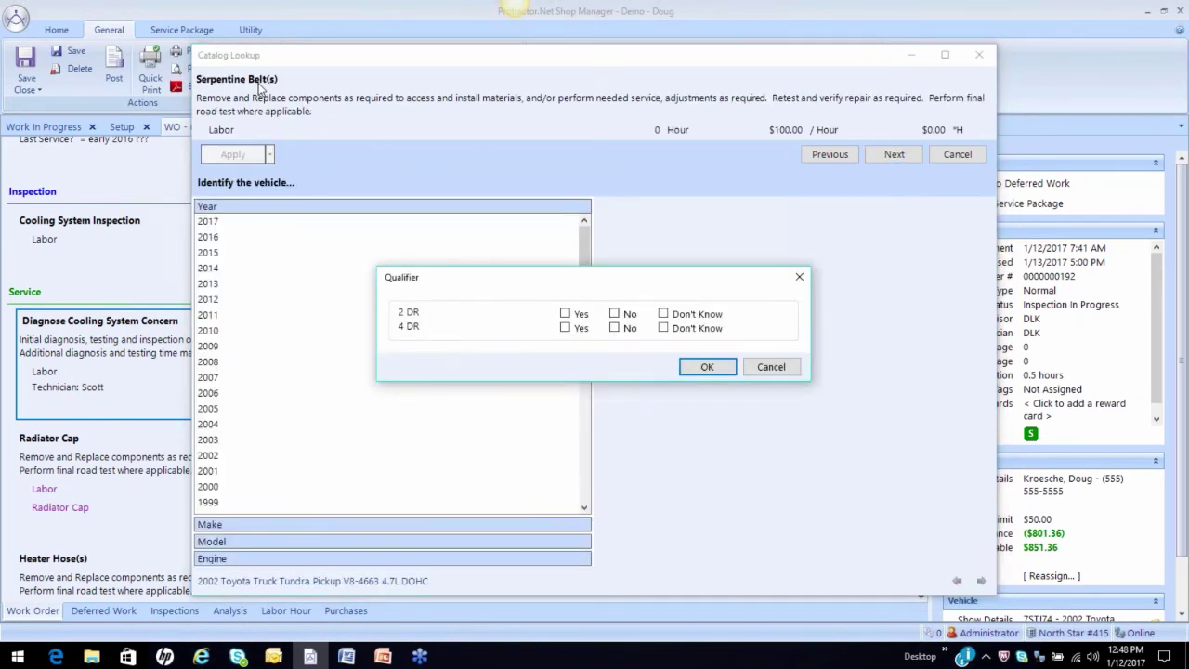
Step: Qualify the vehicle as 2 DR and not 4 DR, and apply the Remove & Replace A/C Compressor Drive Belt labor
{"action": "left_click", "coordinate": [565, 313]}
{"action": "left_click", "coordinate": [614, 327]}
{"action": "left_click", "coordinate": [707, 366]}
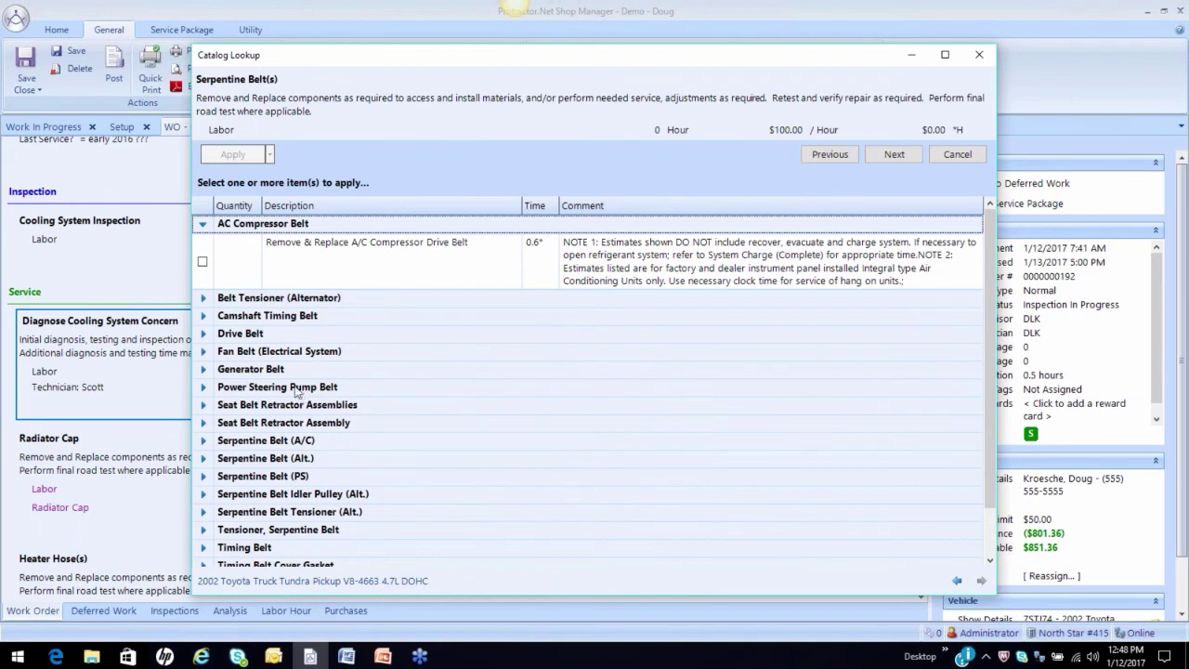
{"action": "left_click", "coordinate": [202, 262]}
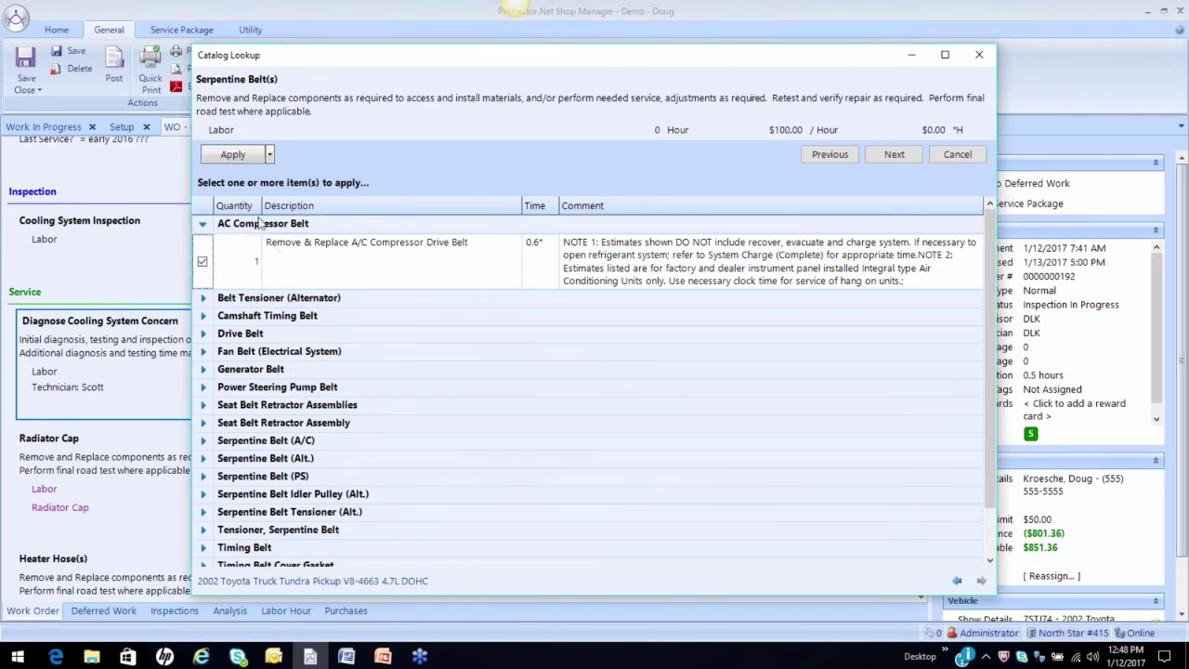
{"action": "left_click", "coordinate": [238, 155]}
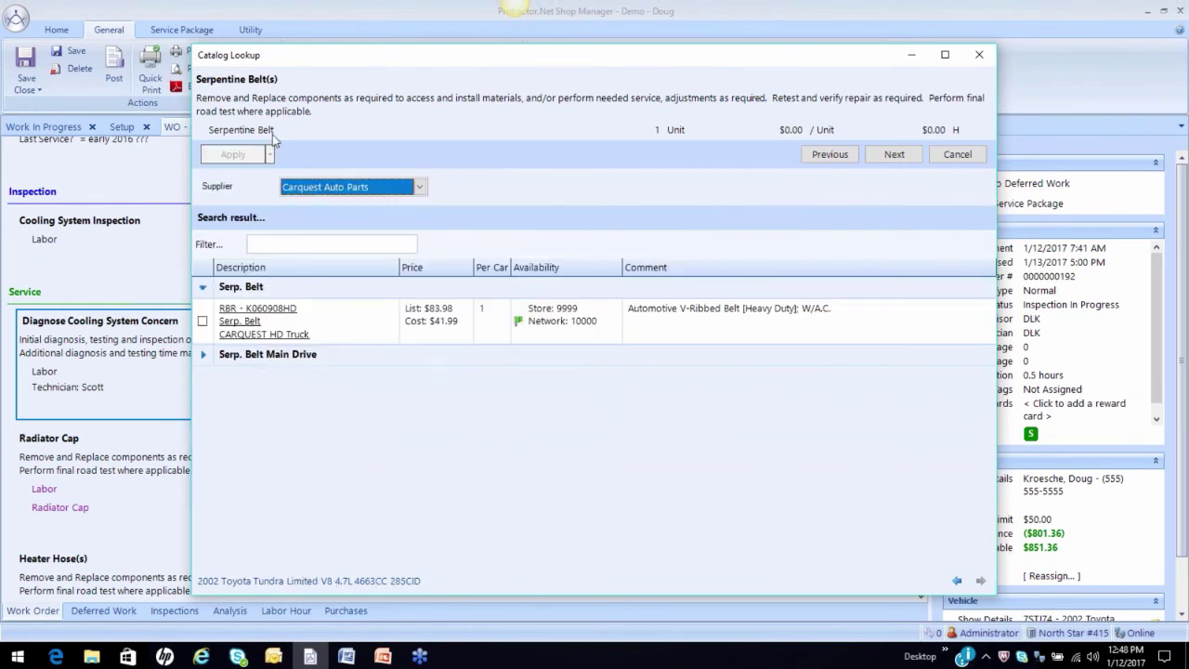
Step: Switch the serpentine belt supplier to NAPA Auto Parts with the Limited submodel, and check belt prices and availability
{"action": "left_click", "coordinate": [420, 188]}
{"action": "left_click", "coordinate": [388, 206]}
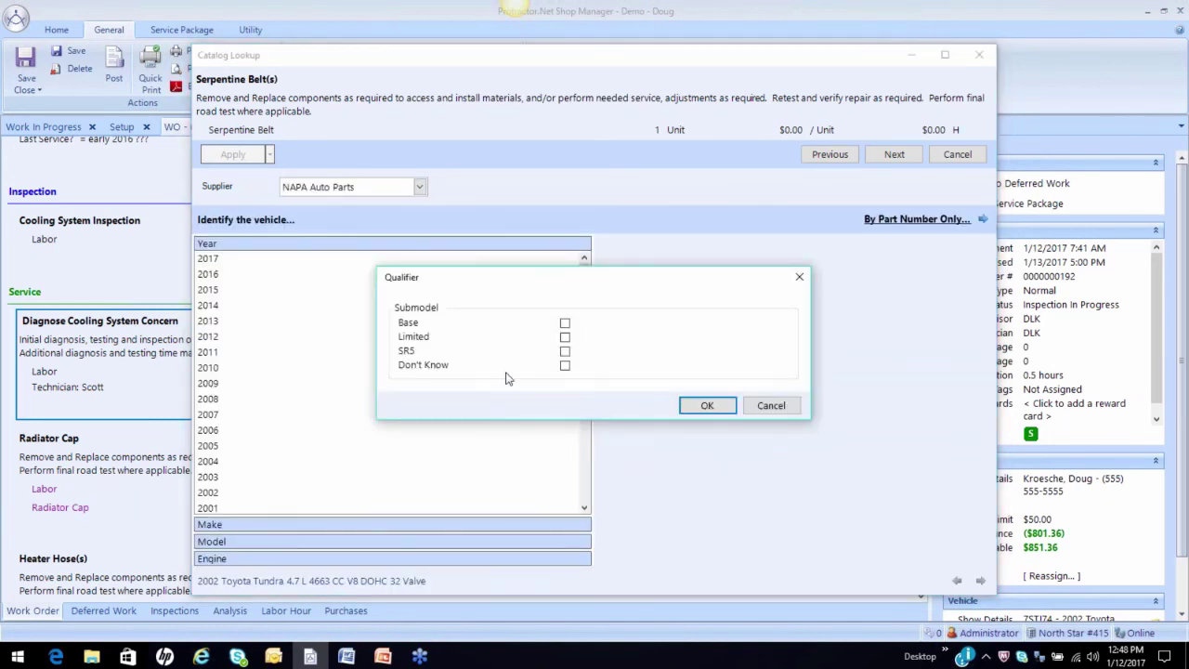
{"action": "left_click", "coordinate": [564, 336]}
{"action": "left_click", "coordinate": [707, 406]}
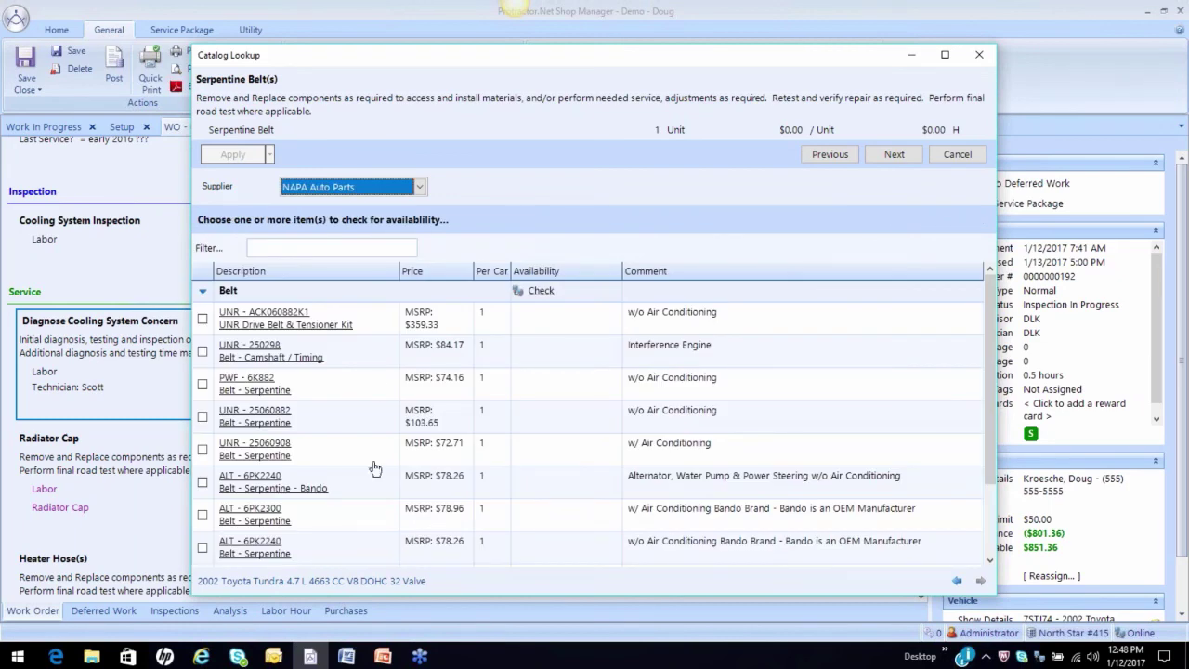
{"action": "left_click", "coordinate": [540, 291]}
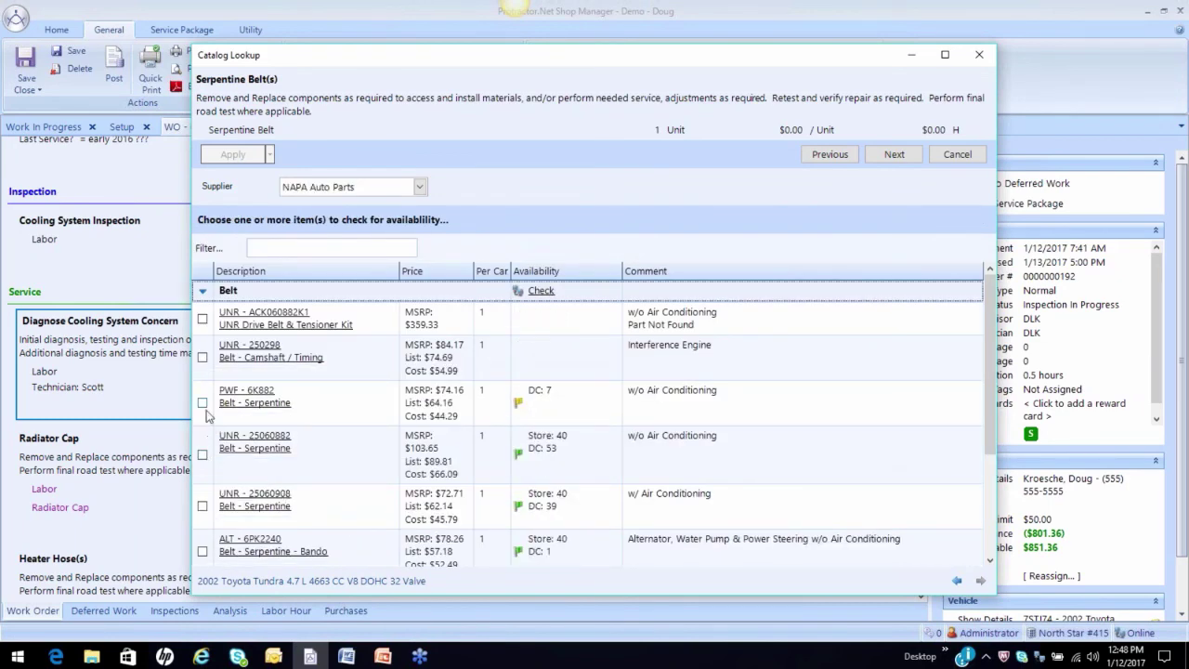
Step: Apply serpentine belt UNR - 25060882, skip the belt tensioner, and end the catalog lookup at the drive belt idler assembly
{"action": "left_click", "coordinate": [202, 454]}
{"action": "left_click", "coordinate": [233, 155]}
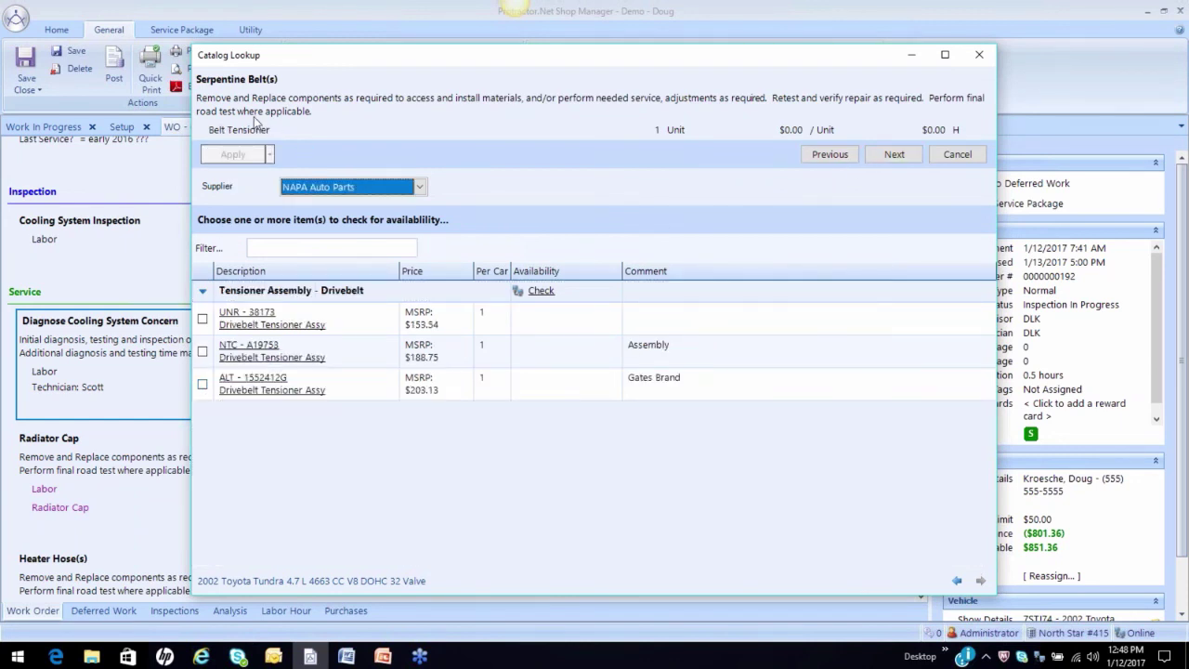
{"action": "left_click", "coordinate": [894, 154]}
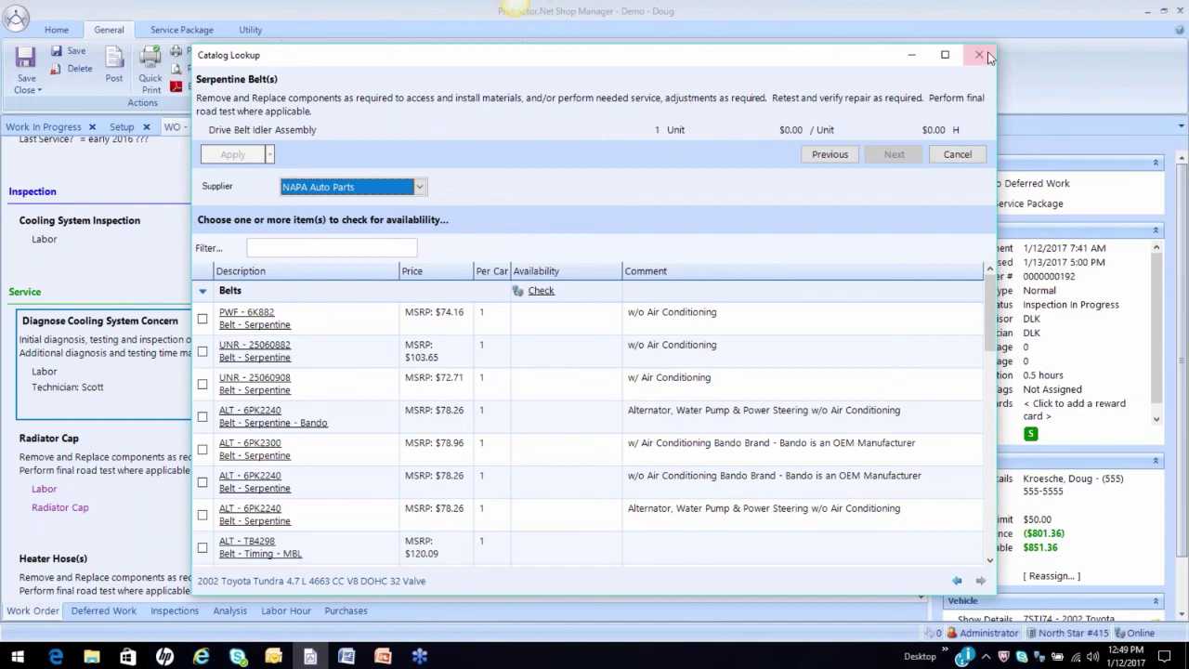
{"action": "left_click", "coordinate": [957, 155]}
Step: Review the updated labor and part lines of the service packages and bring up the commands for the Radiator Cap part line
{"action": "scroll", "coordinate": [691, 438], "scroll_direction": "down", "scroll_amount": 2}
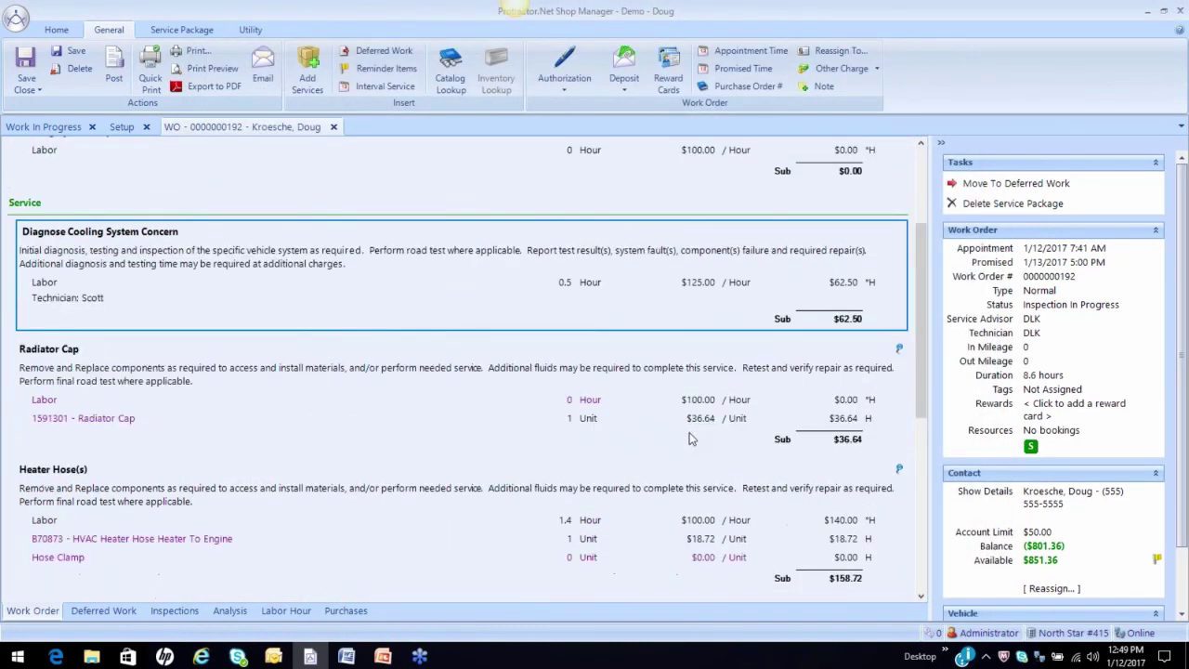
{"action": "scroll", "coordinate": [691, 438], "scroll_direction": "down", "scroll_amount": 2}
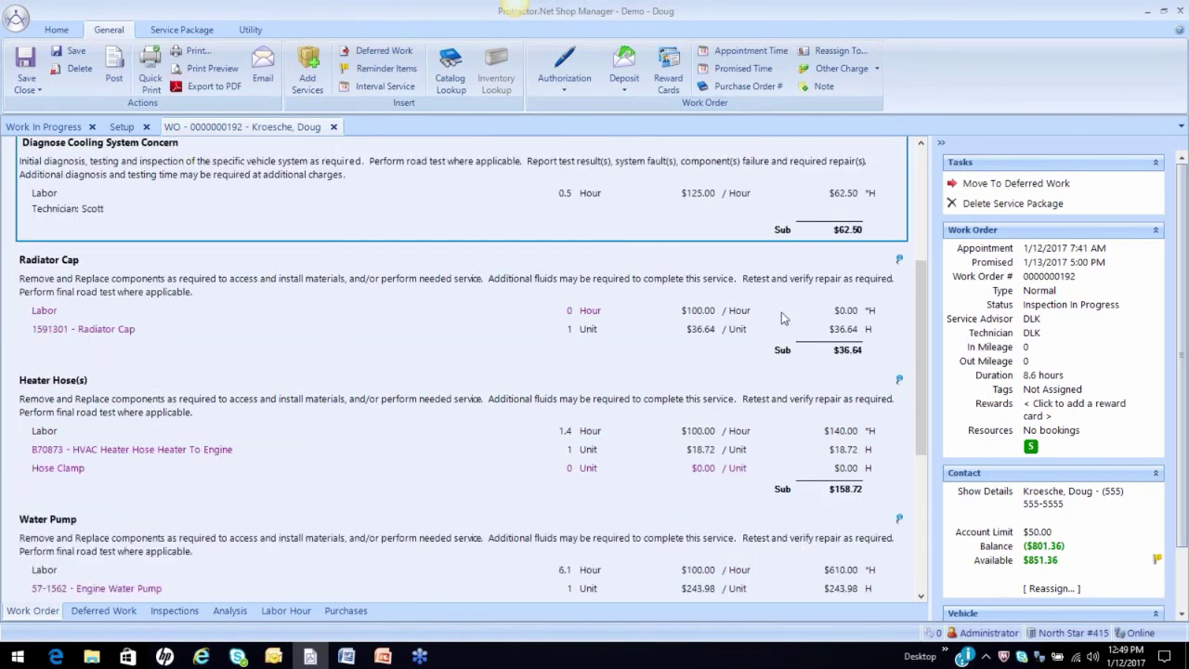
{"action": "left_click", "coordinate": [817, 332]}
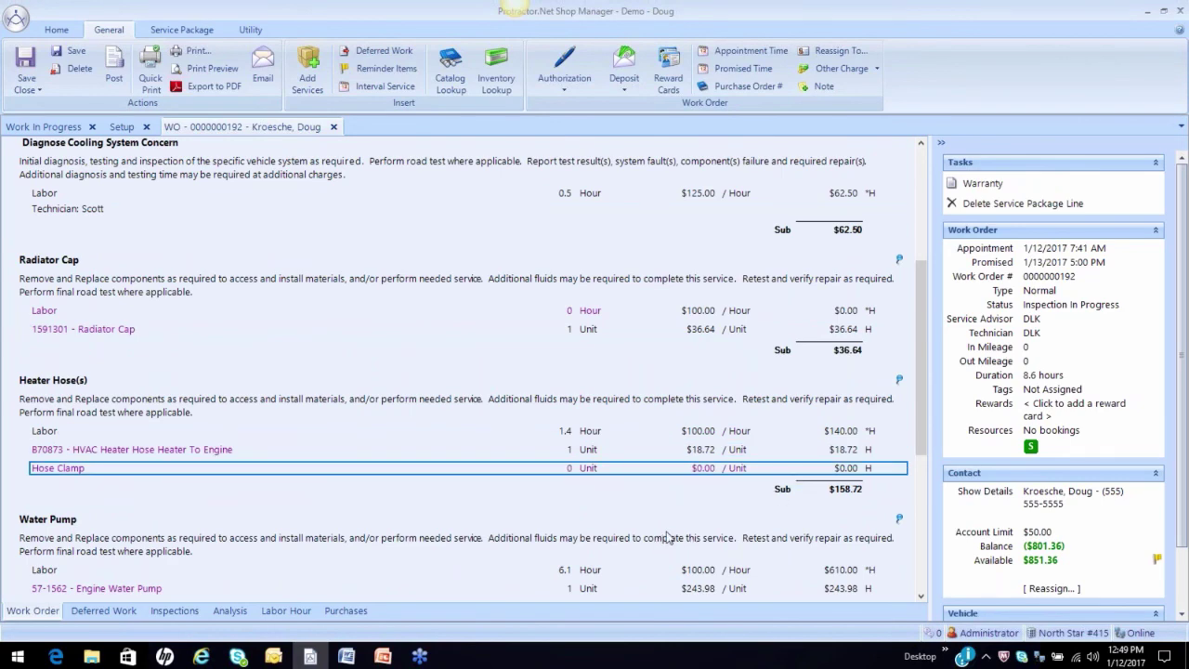
{"action": "scroll", "coordinate": [669, 538], "scroll_direction": "down", "scroll_amount": 2}
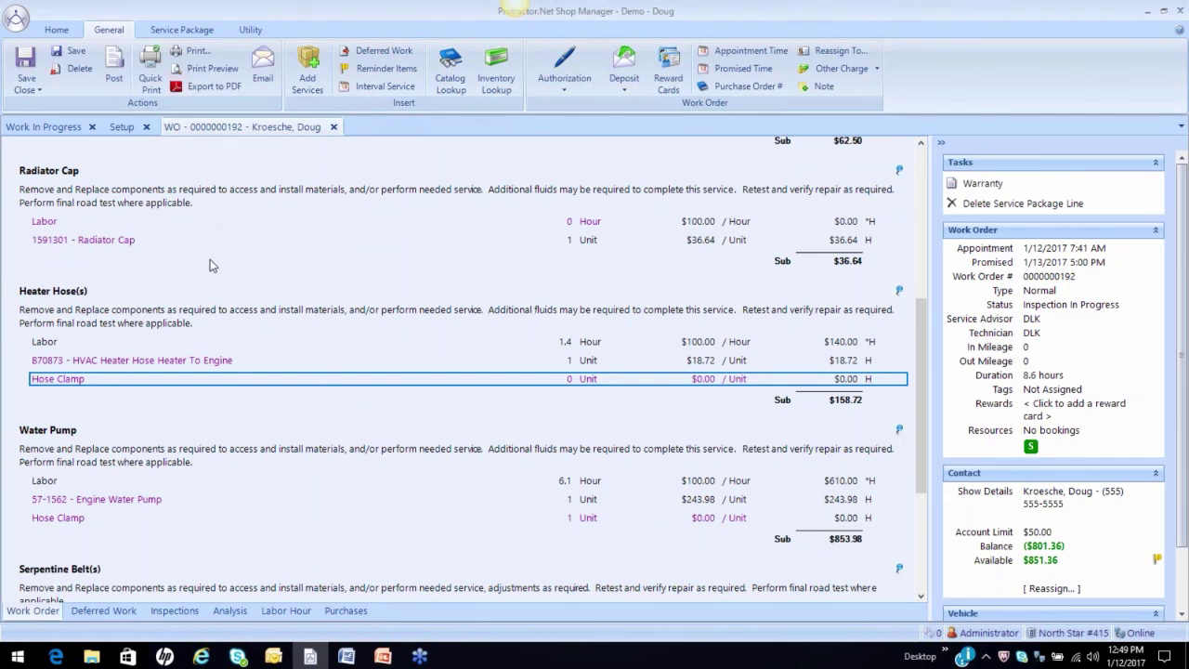
{"action": "right_click", "coordinate": [131, 243]}
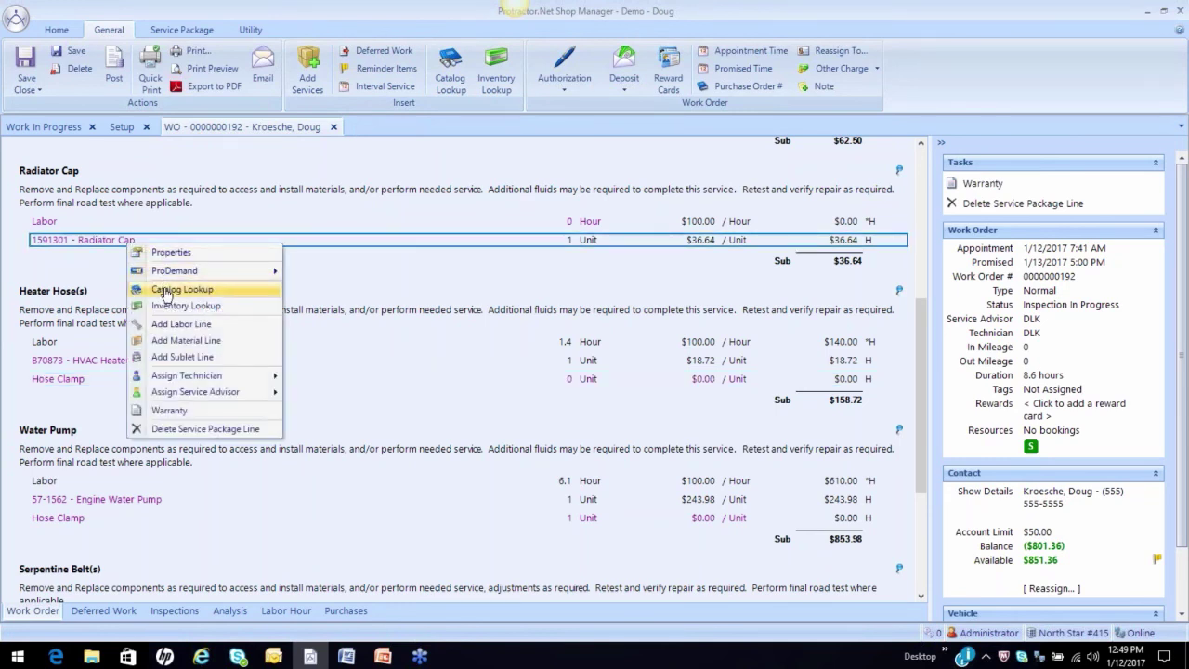